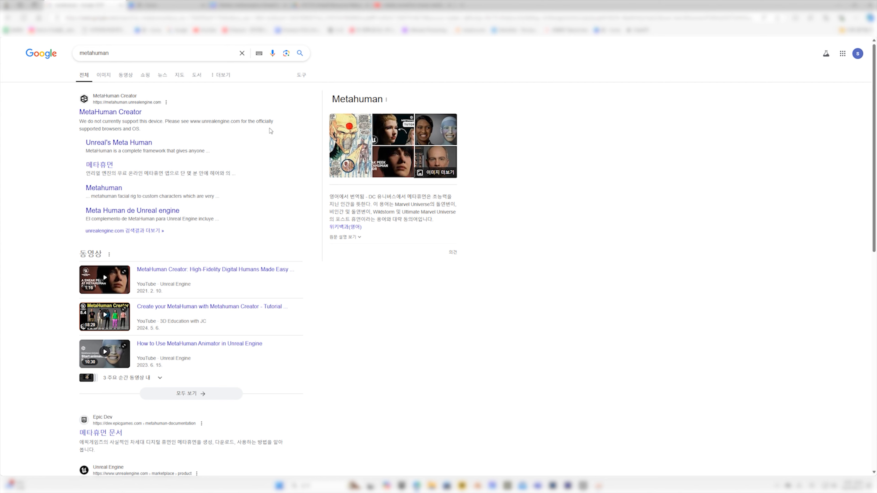
Step: Open MetaHuman Creator from the search results and allow it to use the Epic Games account
left_click(125, 116)
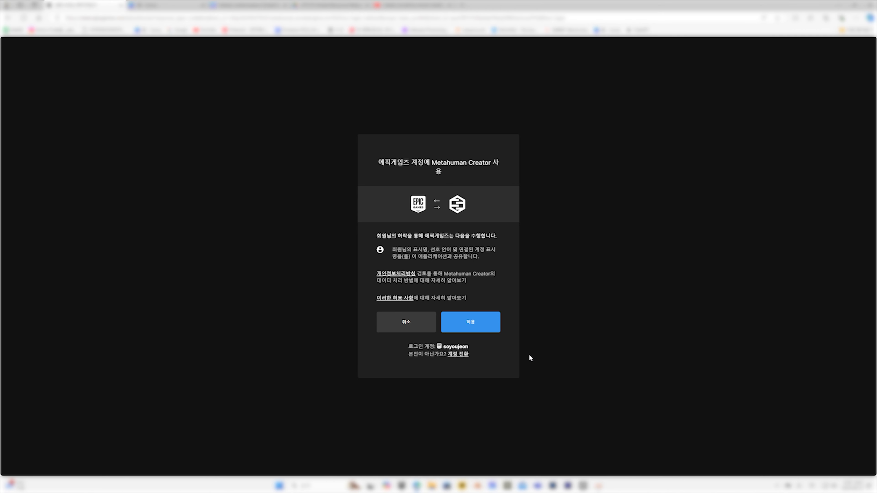
left_click(472, 326)
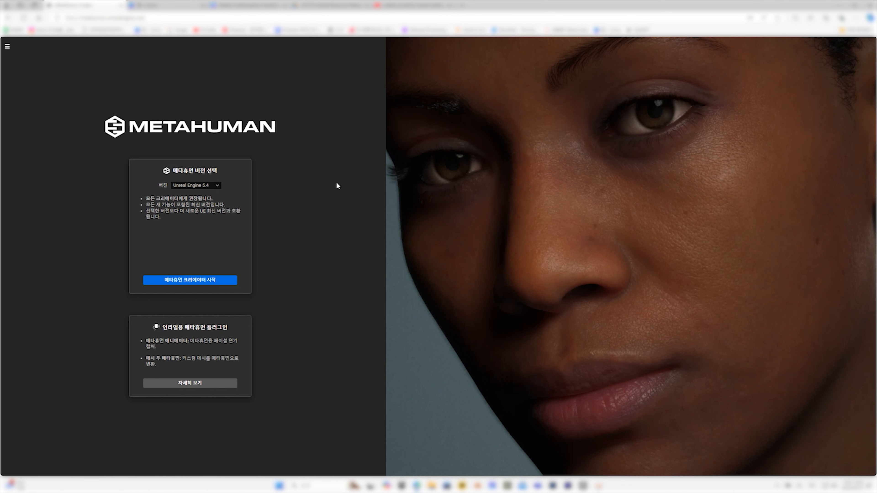
Step: Choose Unreal Engine 5.1 as the MetaHuman version and launch MetaHuman Creator
left_click(216, 187)
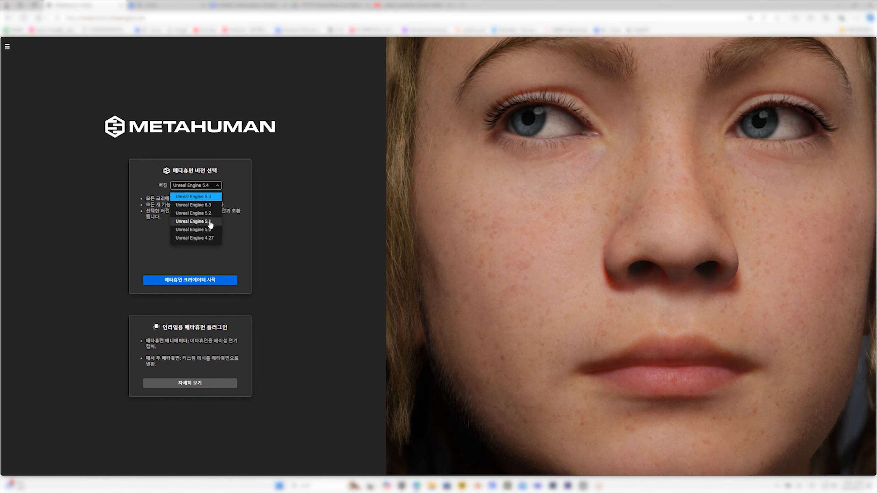
left_click(209, 222)
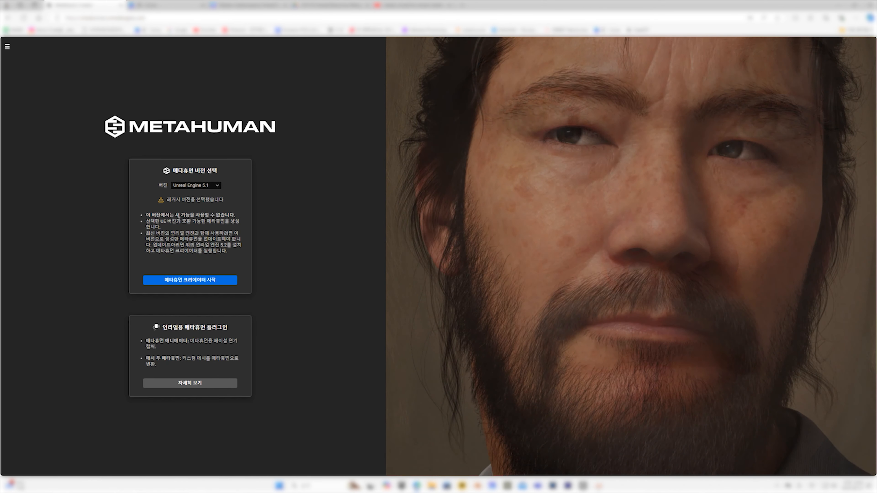
left_click(202, 281)
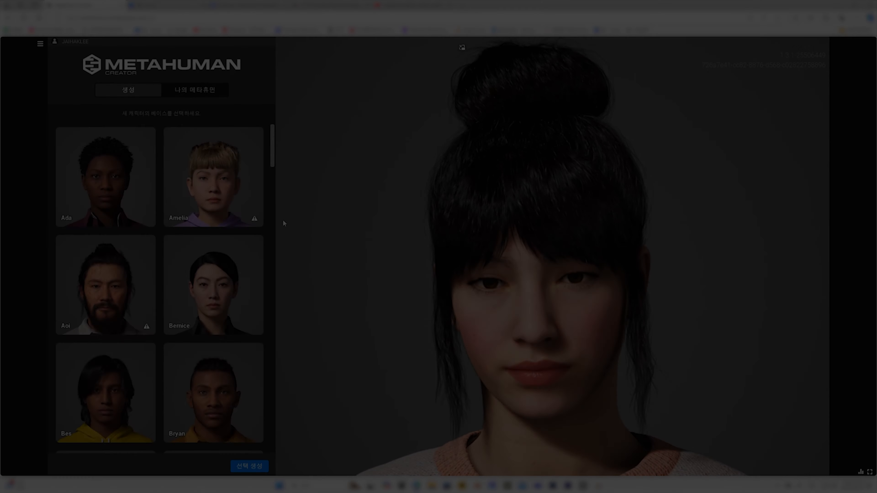
Step: Create a new MetaHuman based on the Emanuel preset
left_click_drag(283, 220, 307, 178)
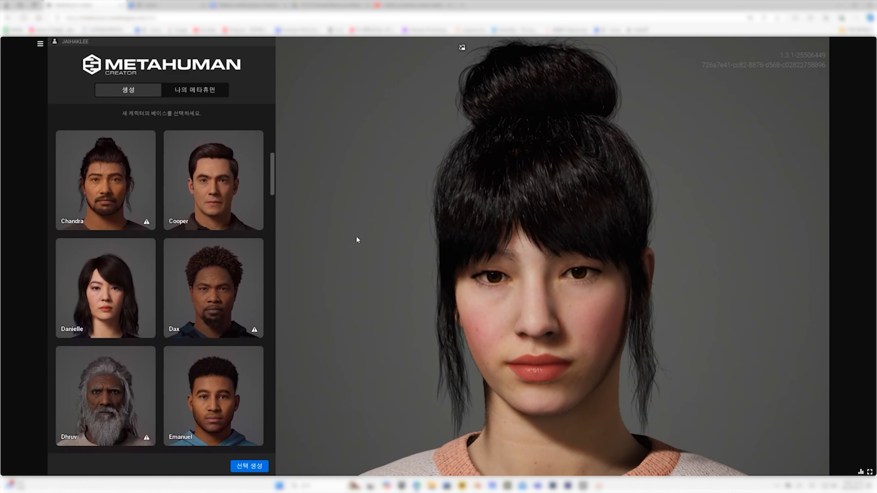
scroll(250, 228, "down", 5)
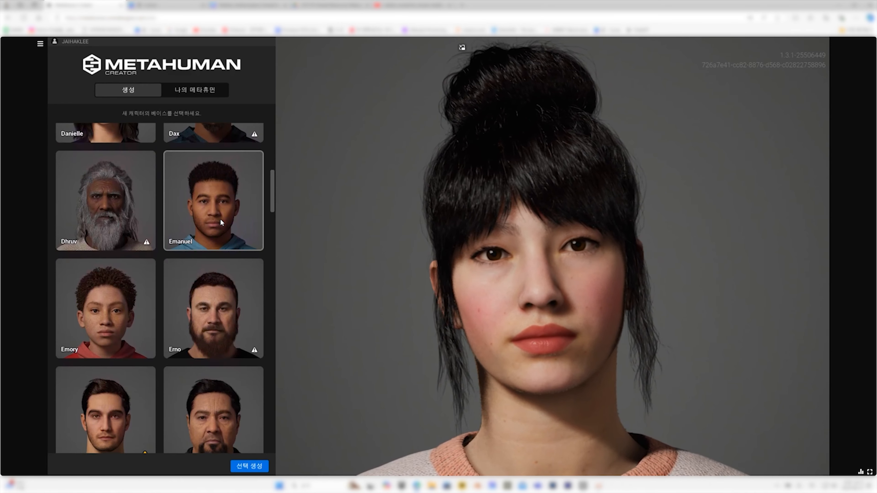
left_click(220, 219)
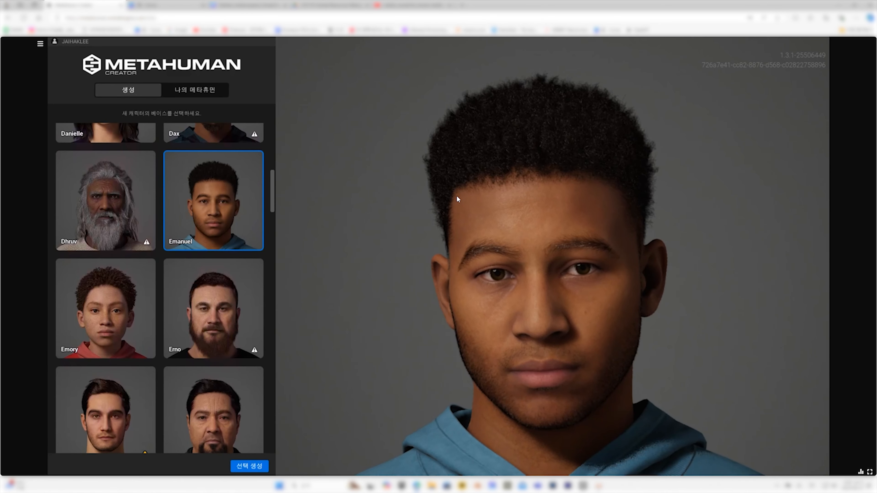
left_click(250, 467)
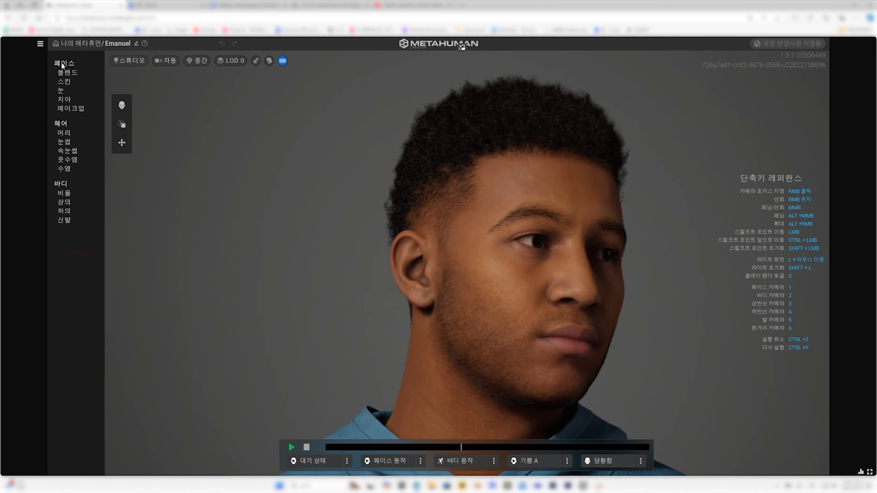
Step: Try filling the three face blend slots with presets, starting with Cooper
left_click(73, 73)
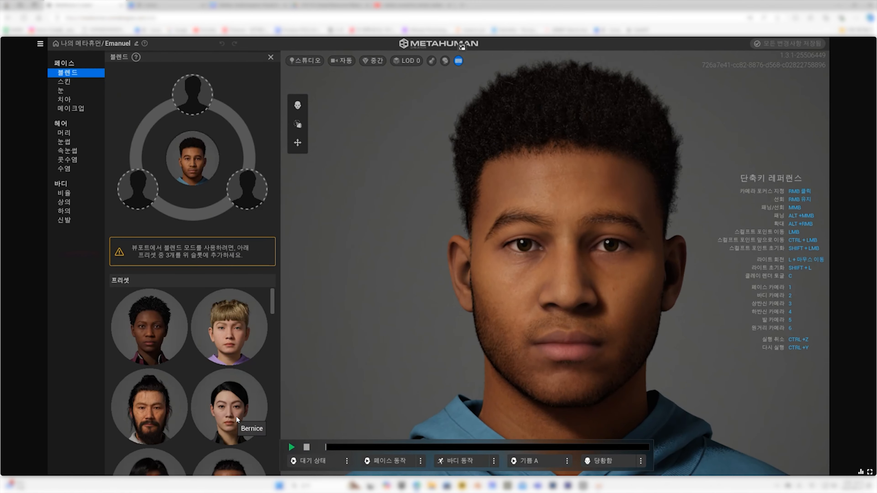
scroll(211, 418, "down", 3)
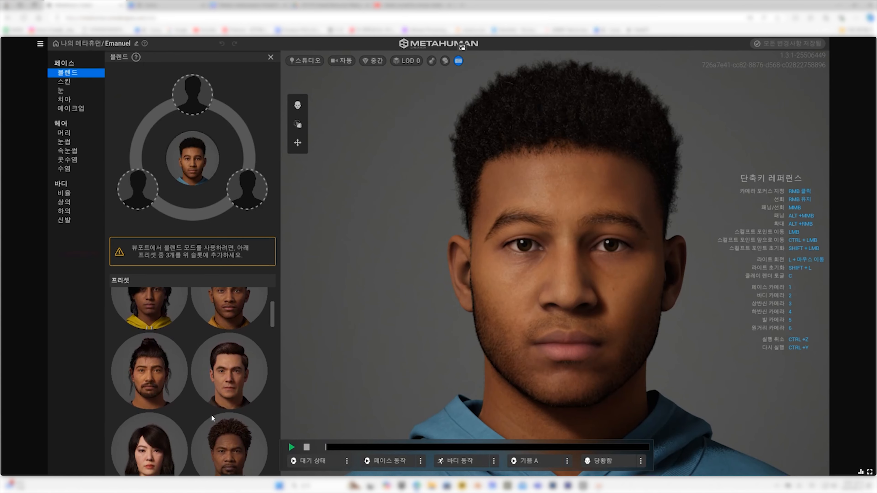
left_click_drag(236, 381, 139, 190)
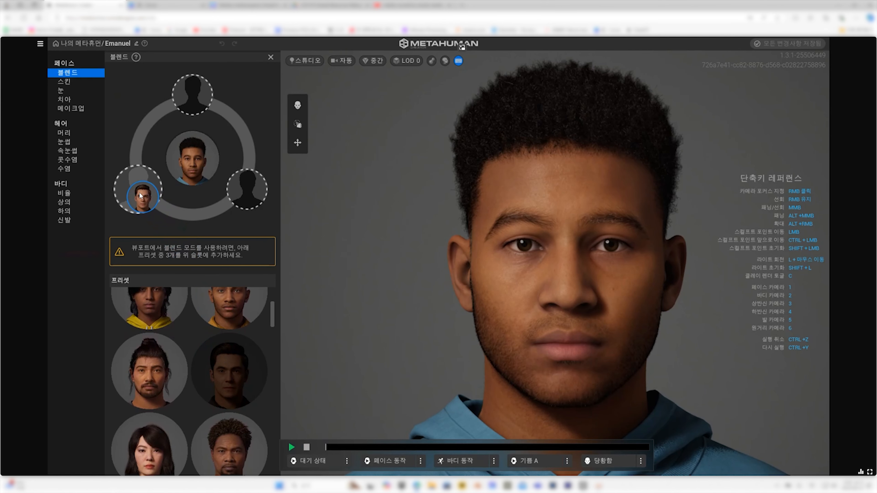
scroll(175, 321, "down", 3)
left_click_drag(152, 342, 248, 191)
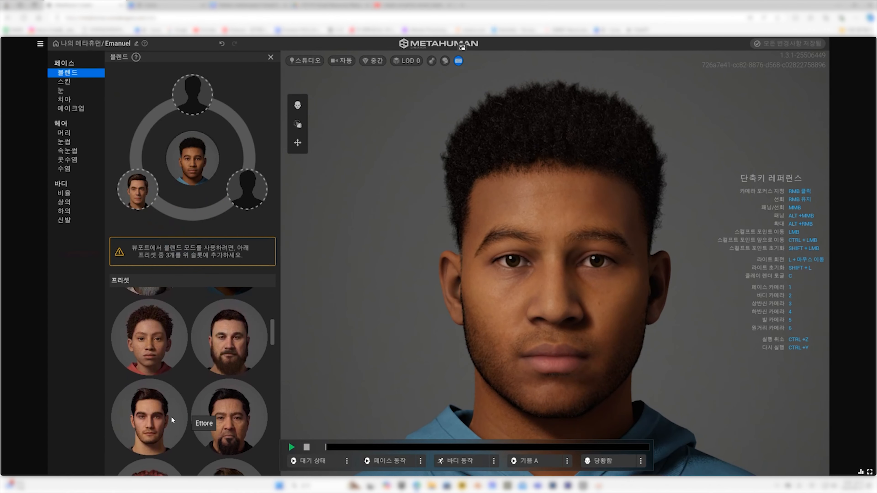
scroll(162, 397, "down", 3)
left_click_drag(149, 359, 195, 91)
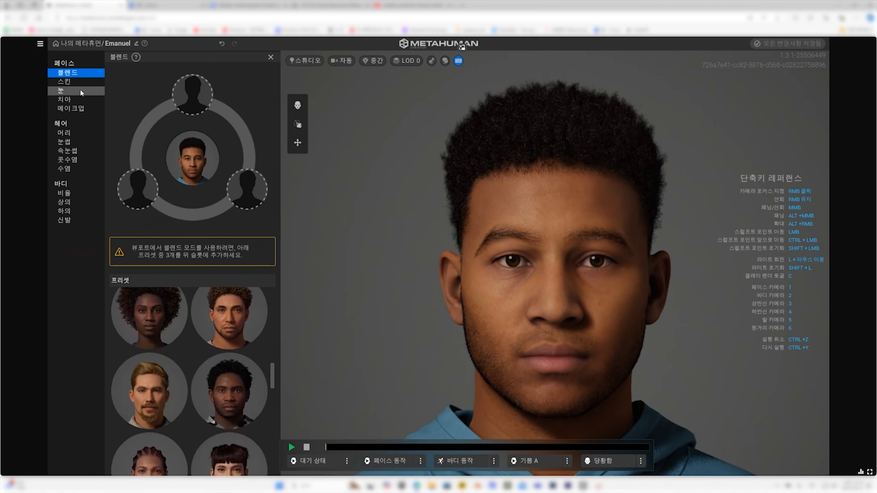
Step: Set the skin colour to U 0.79 and V 0.67
left_click(75, 83)
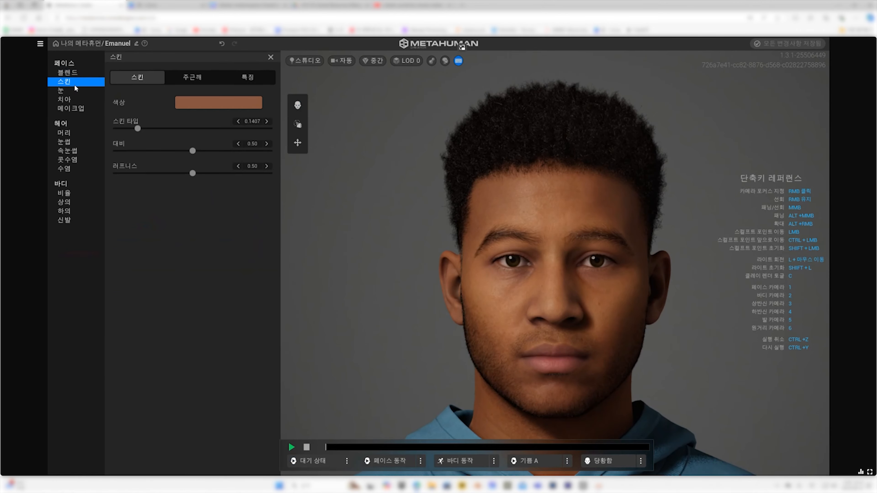
left_click(197, 103)
mouse_move(282, 154)
left_mouse_down()
mouse_move(267, 148)
mouse_move(228, 163)
mouse_move(207, 153)
mouse_move(237, 147)
mouse_move(231, 124)
mouse_move(222, 156)
mouse_move(268, 146)
mouse_move(292, 158)
left_mouse_up()
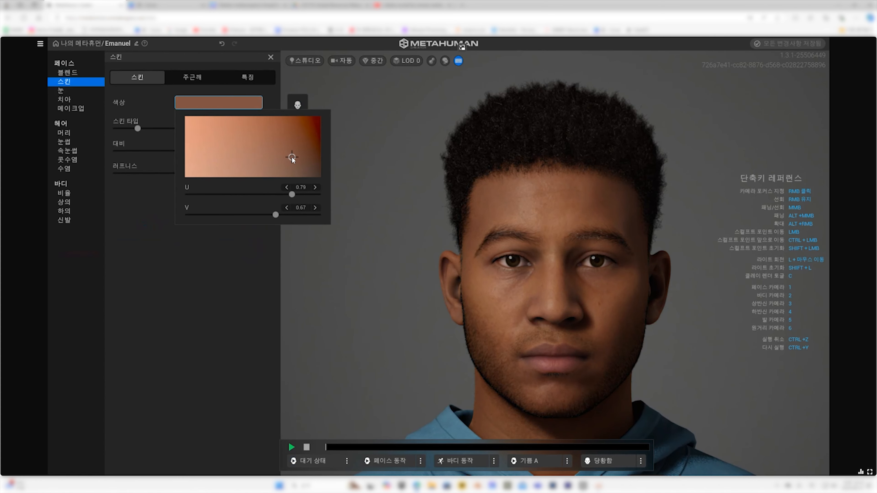
left_click(144, 210)
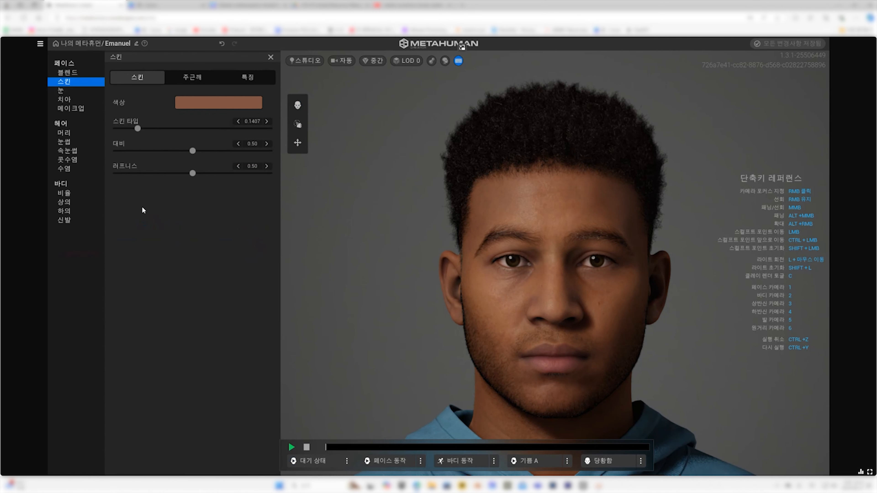
Step: Try lower and higher skin contrast, undo it, and try a higher skin roughness
left_click_drag(193, 152, 137, 152)
left_click_drag(138, 152, 247, 163)
key("ctrl+z")
left_click_drag(192, 174, 247, 182)
Step: Try the second freckle pattern on the character's skin
left_click(204, 83)
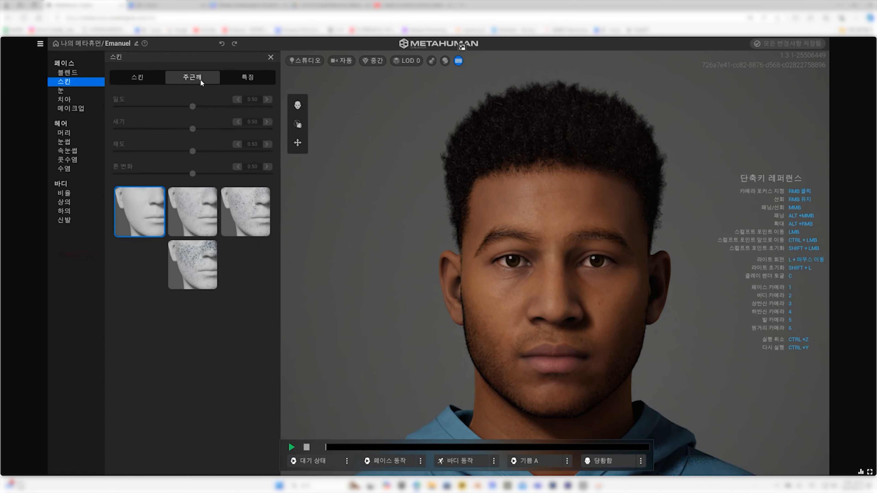
left_click(196, 220)
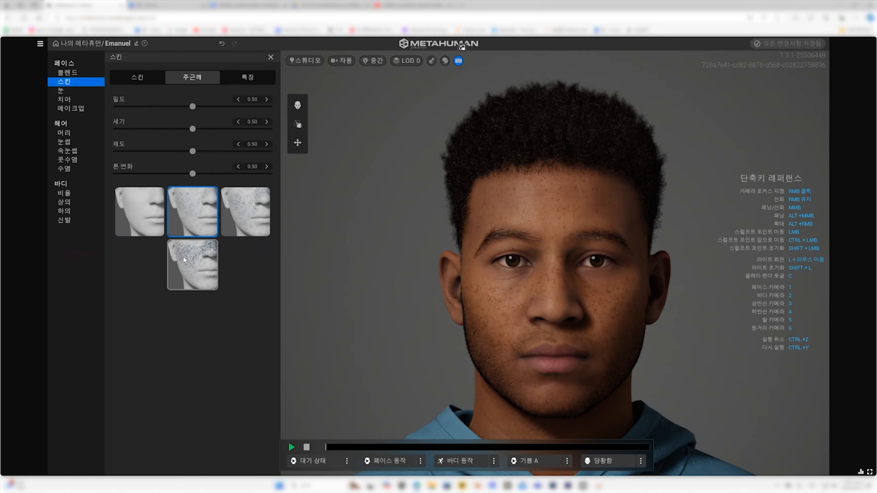
Step: Try changing the redness, saturation and lightness of the cheek skin accents, undoing each change, and select the scalp region
left_click(236, 82)
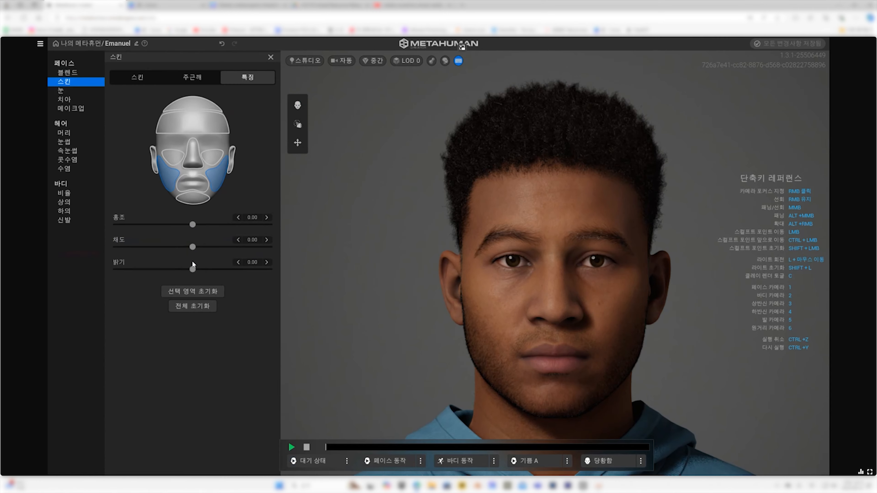
left_click_drag(192, 227, 265, 232)
key("ctrl+z")
left_click_drag(193, 250, 260, 257)
key("ctrl+z")
mouse_move(193, 273)
left_mouse_down()
mouse_move(128, 272)
mouse_move(283, 282)
mouse_move(181, 273)
left_mouse_up()
key("ctrl+z")
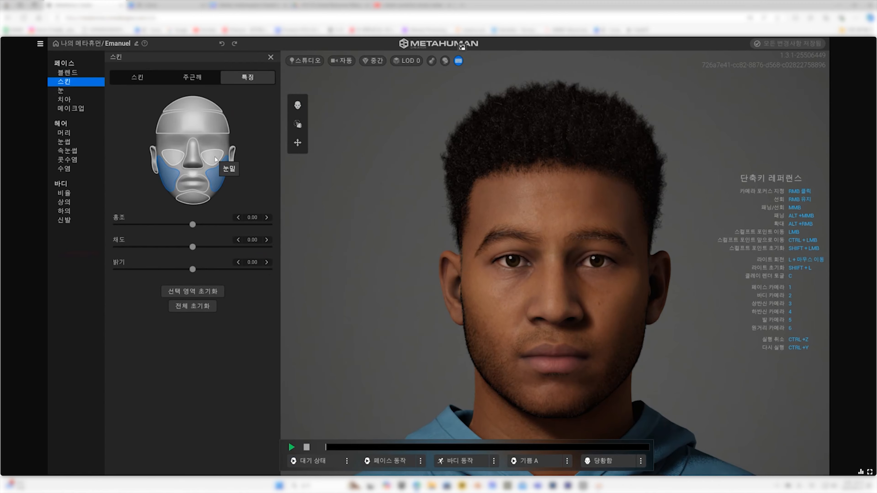
left_click(200, 108)
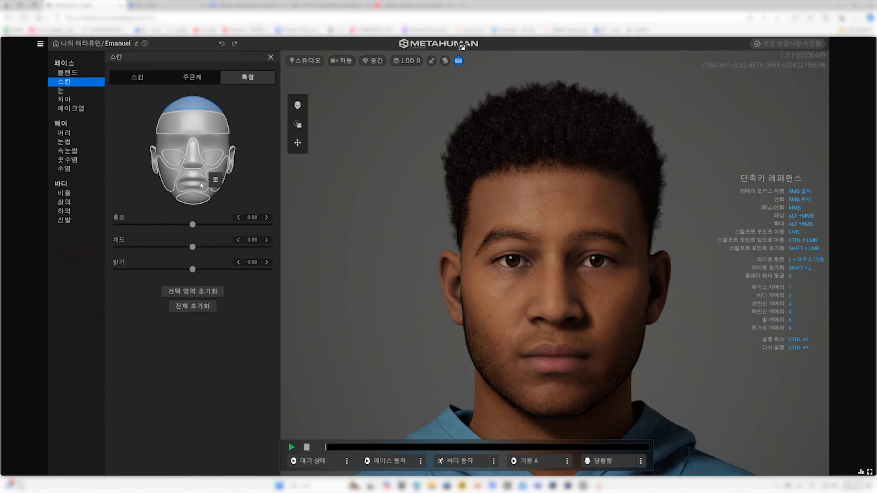
Step: Try several eye presets, including 프리셋 008, and apply 프리셋 003 to the character
left_click(69, 93)
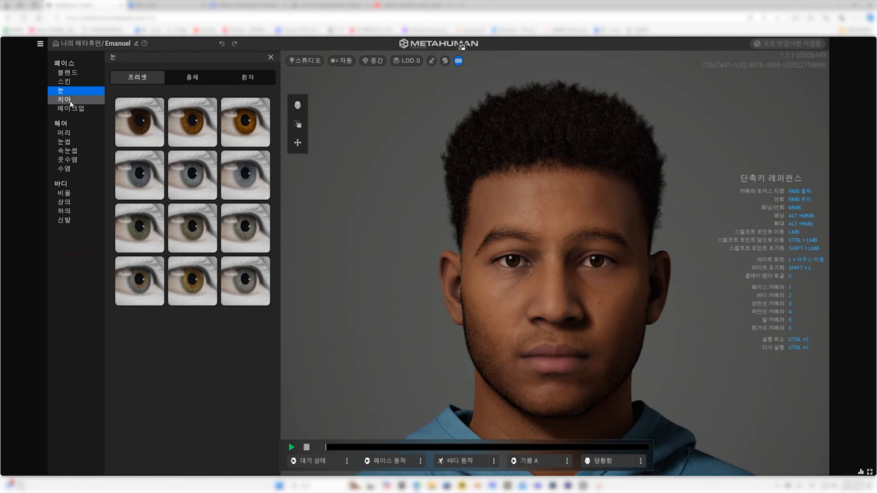
left_click(141, 174)
left_click(199, 228)
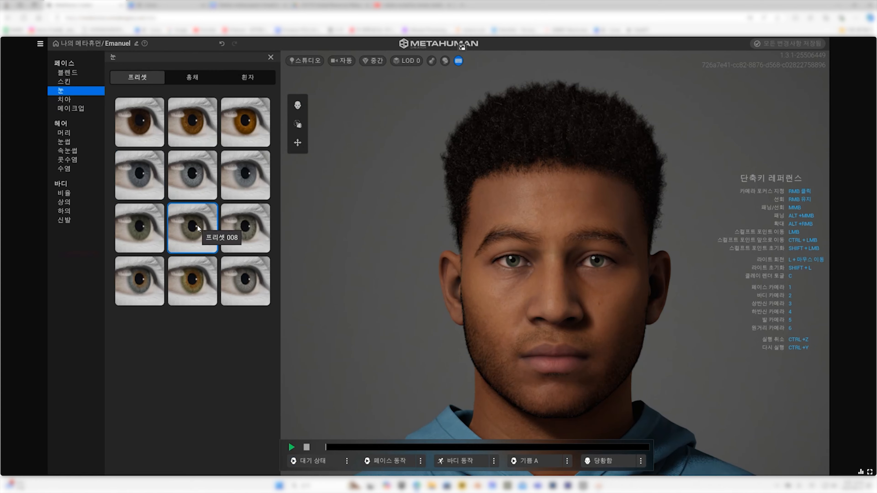
left_click(243, 116)
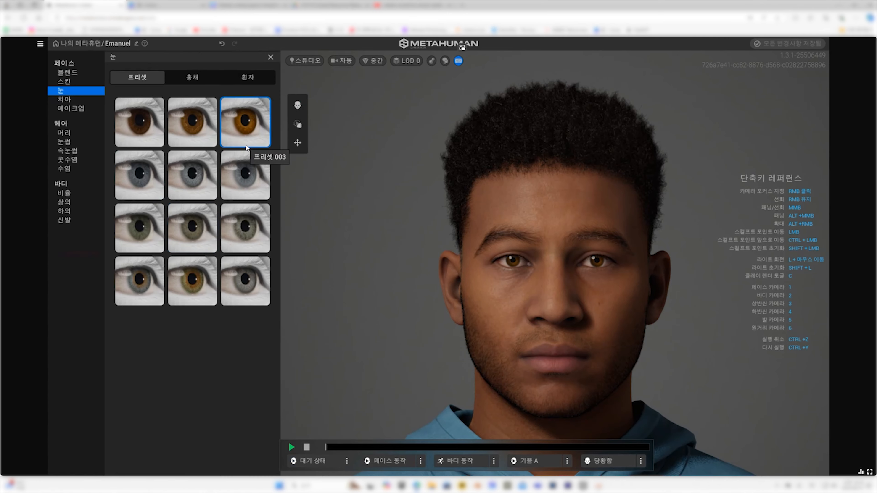
Step: Whiten the teeth by setting the teeth colour to U 0.00 and V 1.00
left_click(69, 100)
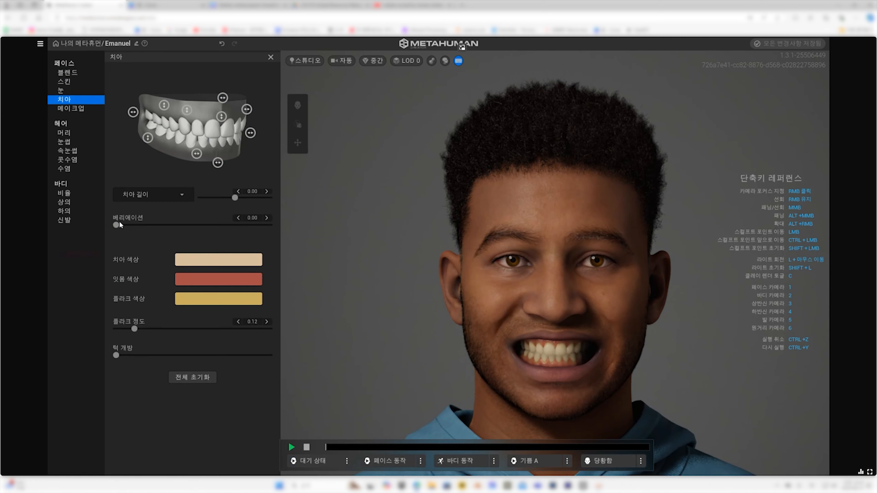
left_click(204, 264)
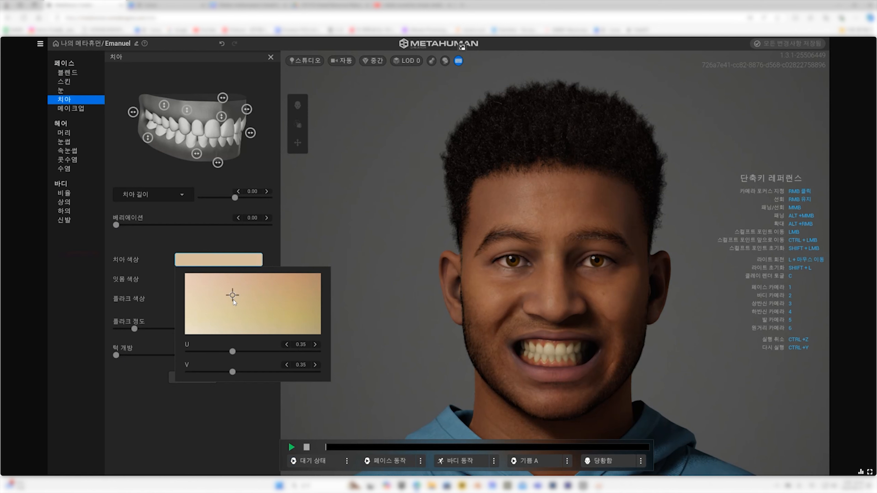
left_click_drag(233, 300, 171, 342)
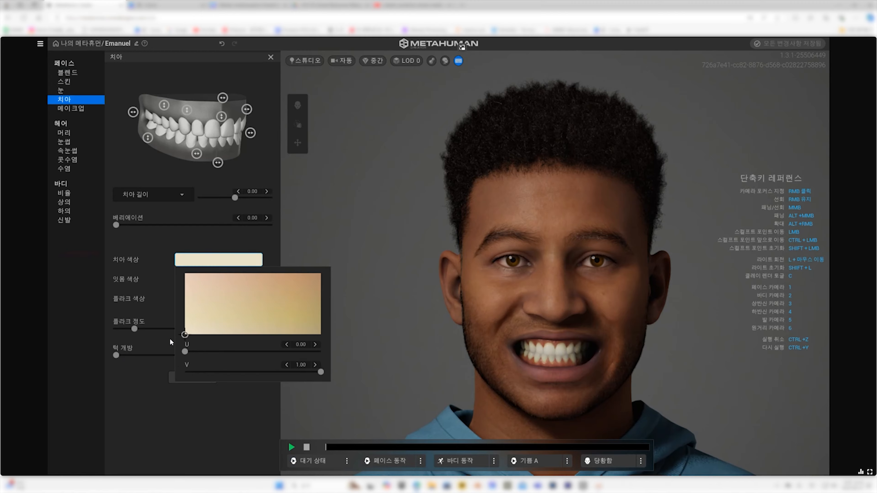
left_click(192, 400)
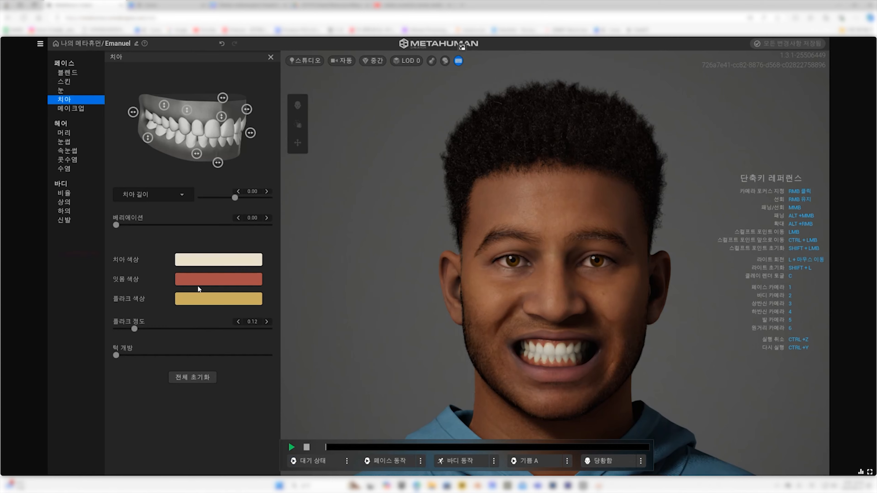
Step: Lighten the plaque colour of the teeth to a pale cream
left_click(206, 303)
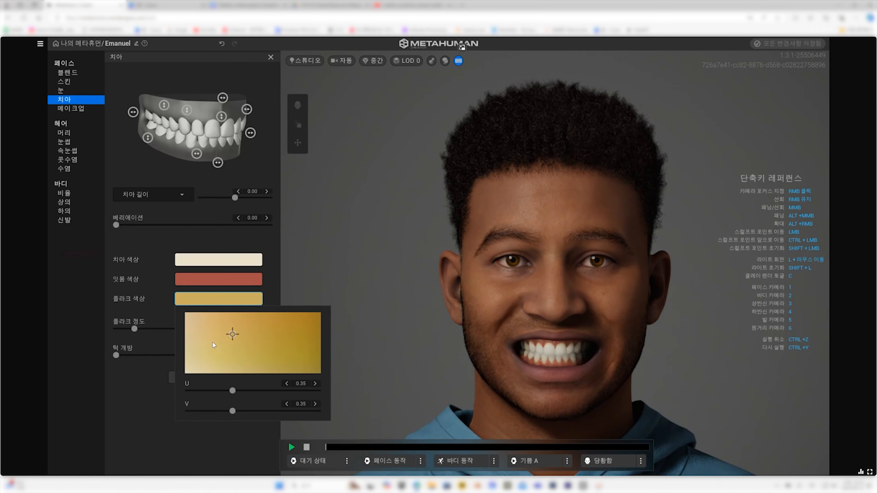
left_click_drag(214, 345, 193, 373)
left_click_drag(280, 349, 147, 386)
left_click(151, 428)
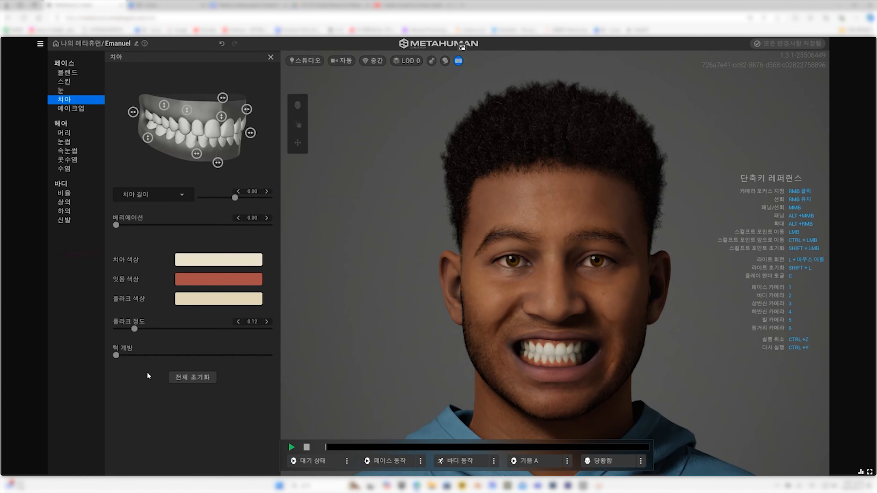
Step: Preview the teeth with the jaw fully open and return the jaw to its closed position
left_click_drag(139, 359, 334, 363)
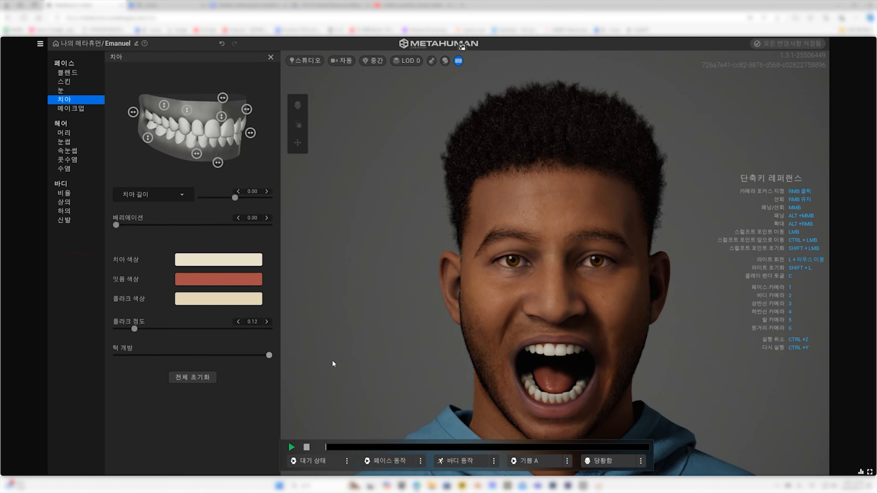
left_click_drag(334, 364, 48, 358)
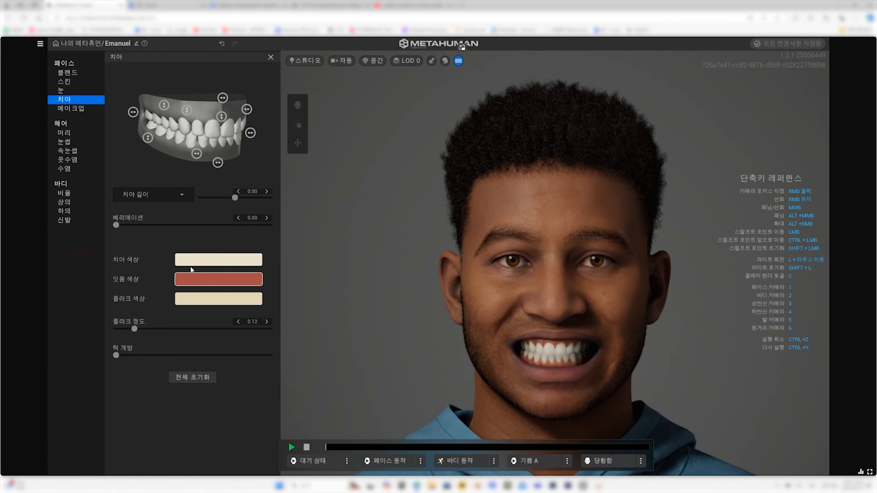
Step: Set the teeth colour to U 0.06 and V 0.86 and the teeth variation to 0.00
left_click(193, 260)
mouse_move(196, 323)
left_mouse_down()
mouse_move(199, 315)
mouse_move(193, 327)
left_mouse_up()
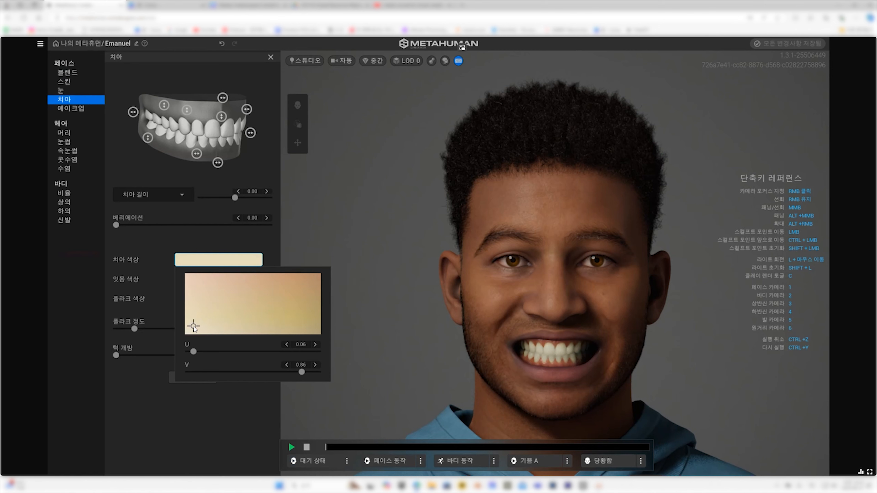
left_click(146, 412)
left_click_drag(117, 225, 82, 231)
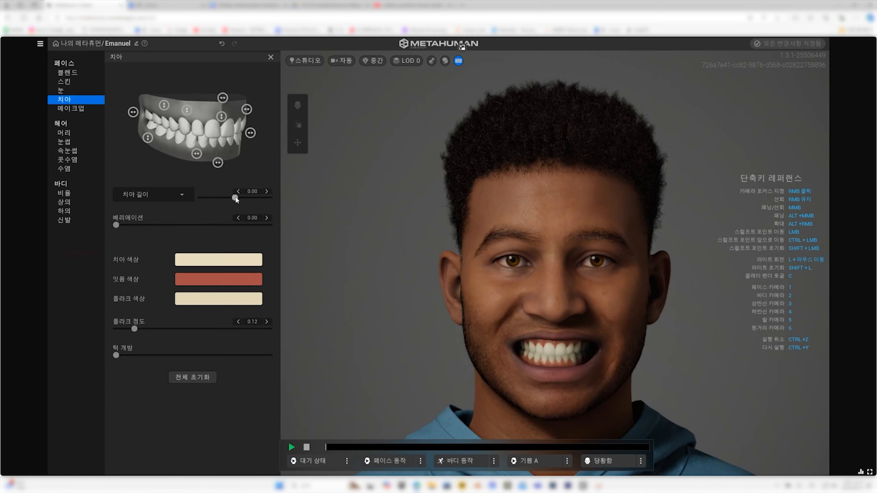
Step: Try a different tooth length setting and undo the change
left_click_drag(237, 199, 340, 199)
key("ctrl+z")
Step: Look over the makeup options for the eyes, blusher and lips
left_click(71, 108)
left_click(172, 77)
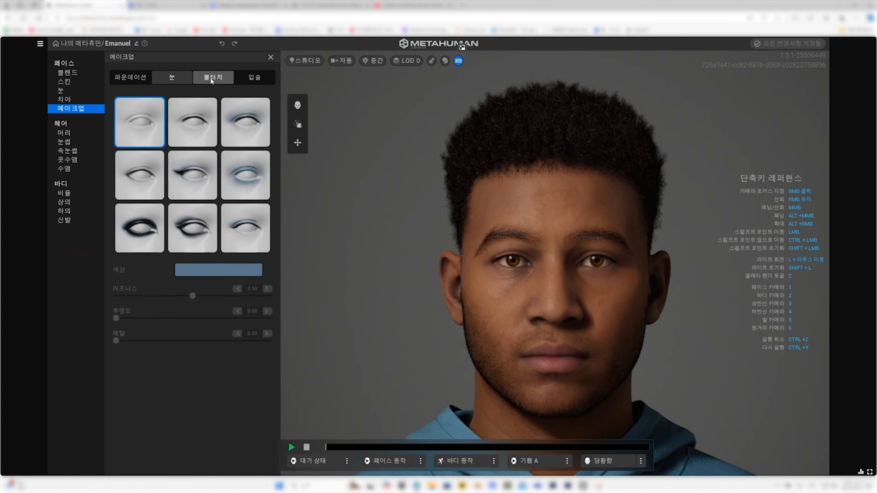
left_click(210, 77)
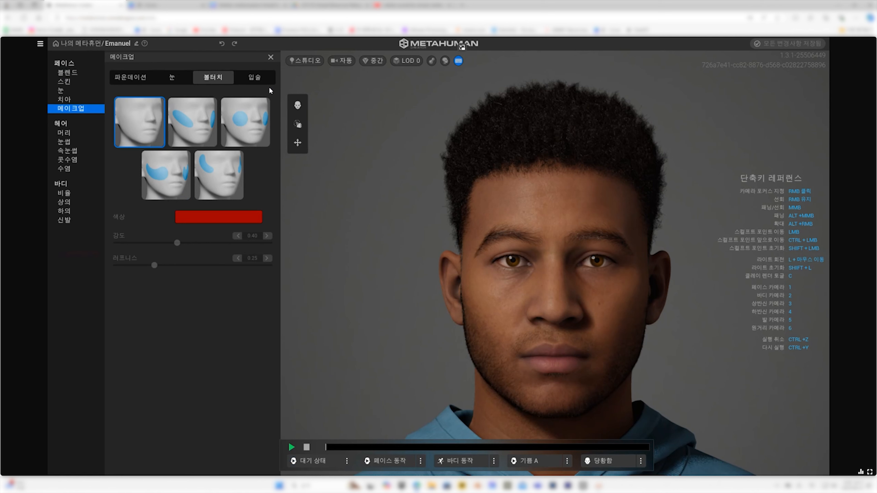
left_click(253, 77)
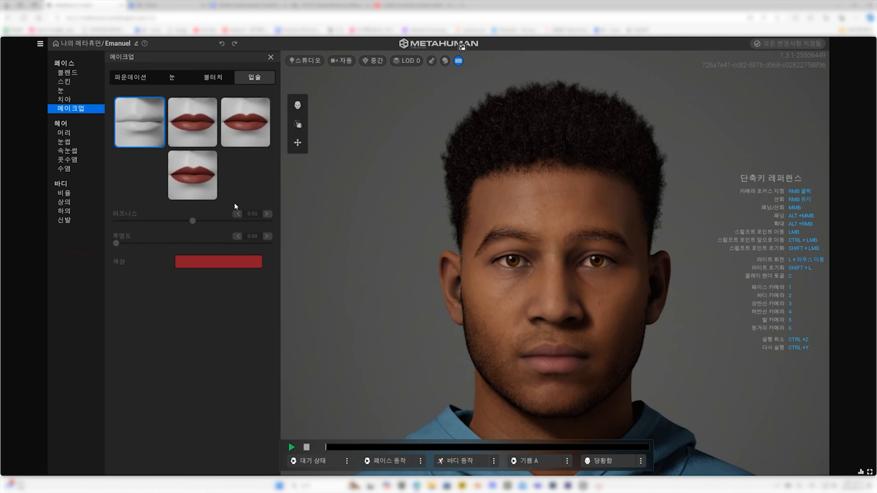
Step: Compare several hairstyles, apply the short cornrows style (짧은 콘로우) and inspect it from the side
left_click(68, 134)
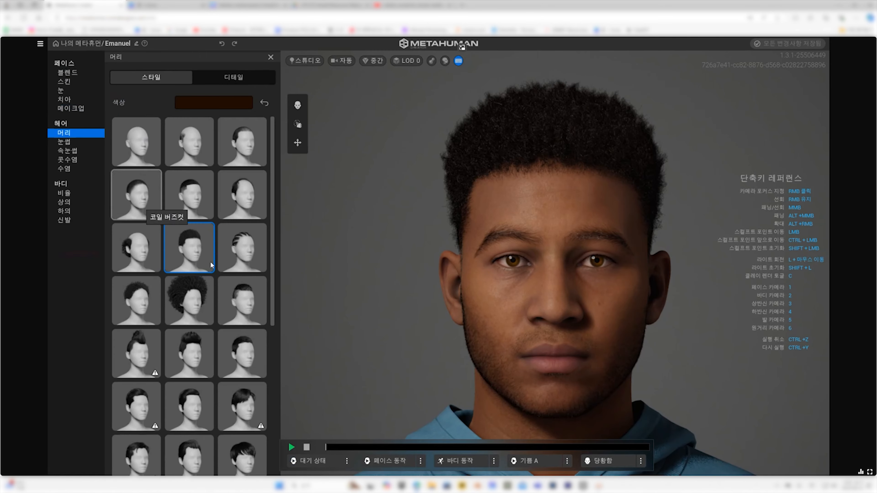
scroll(217, 346, "down", 5)
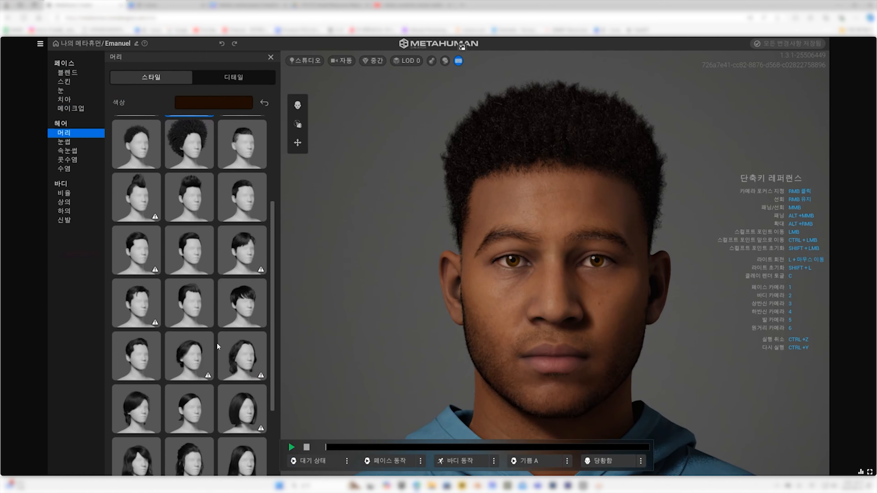
scroll(152, 356, "down", 3)
left_click(141, 344)
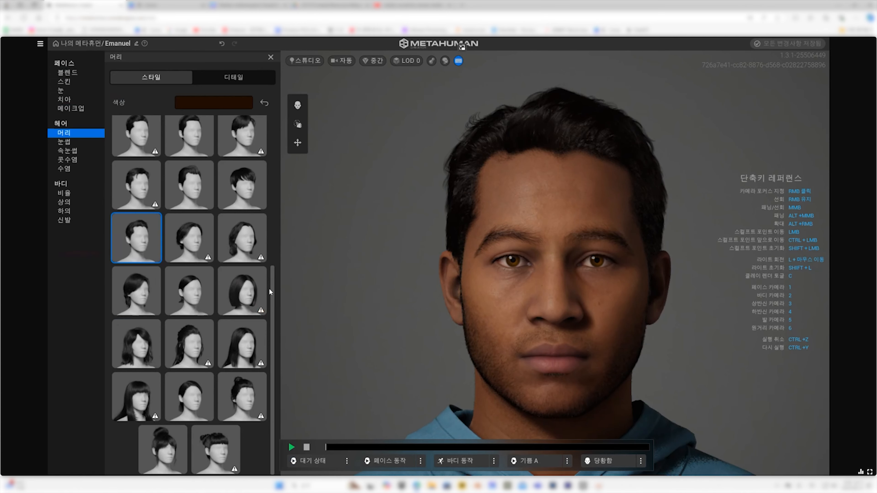
scroll(208, 287, "up", 3)
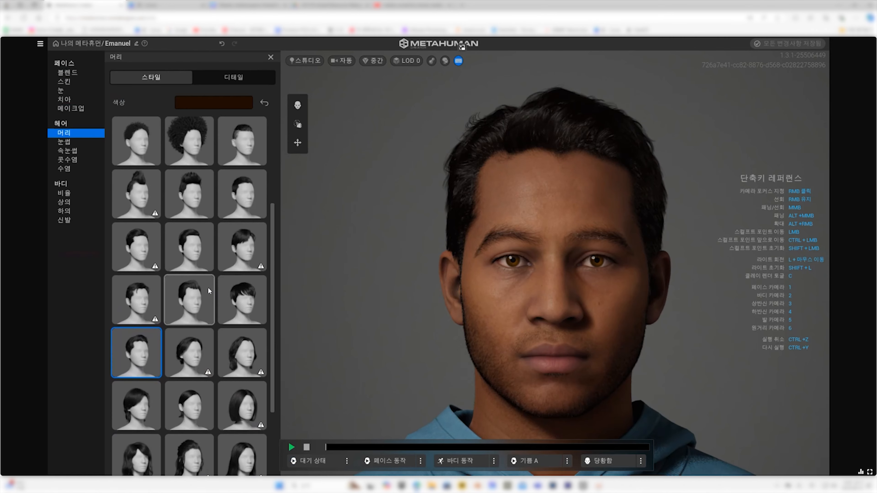
scroll(212, 286, "up", 5)
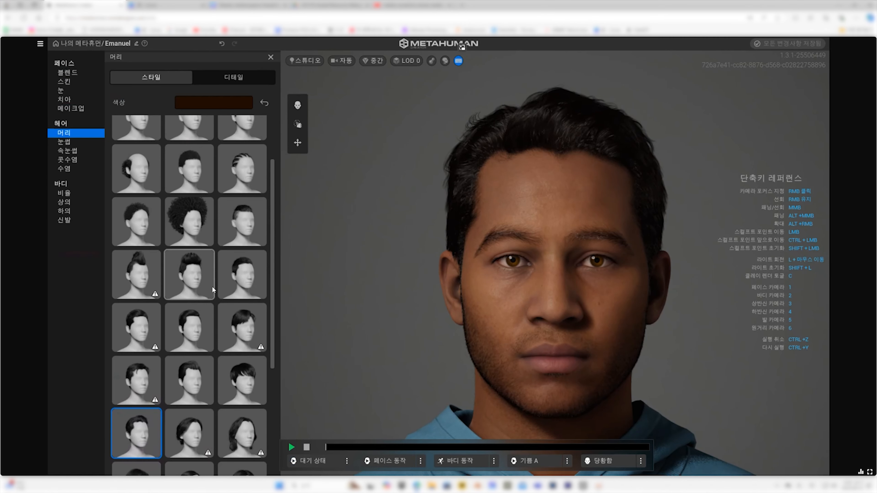
left_click(243, 247)
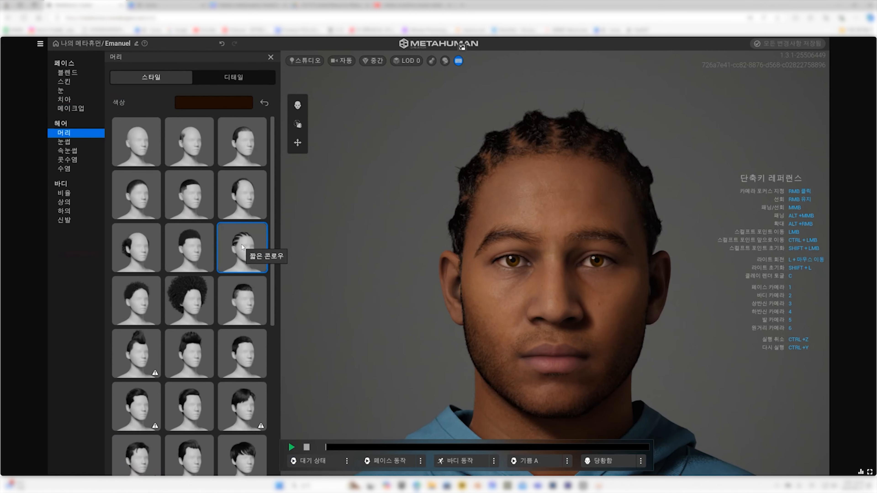
left_click(189, 249)
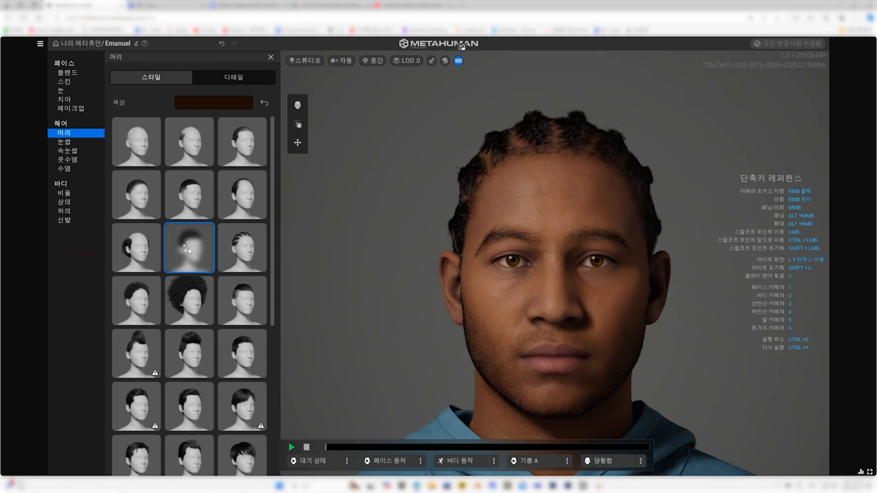
left_click(234, 242)
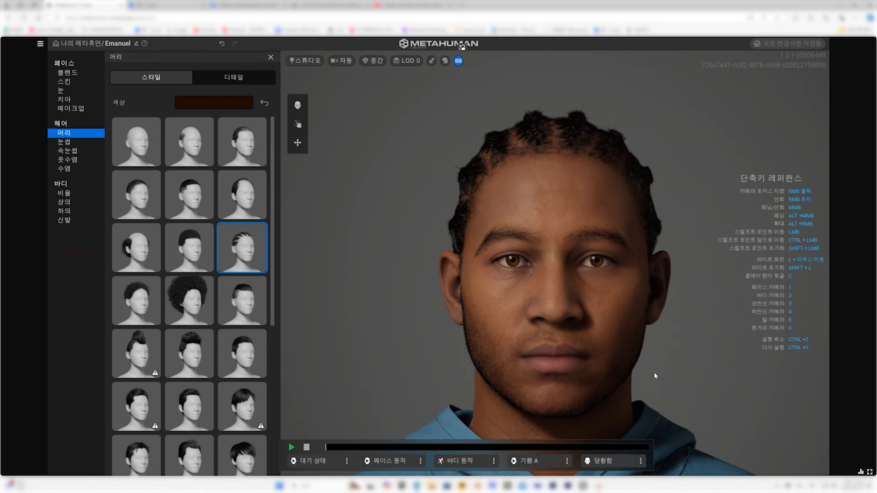
right_click_drag(653, 361, 360, 352)
right_click_drag(395, 398, 300, 345)
right_click_drag(537, 350, 553, 337)
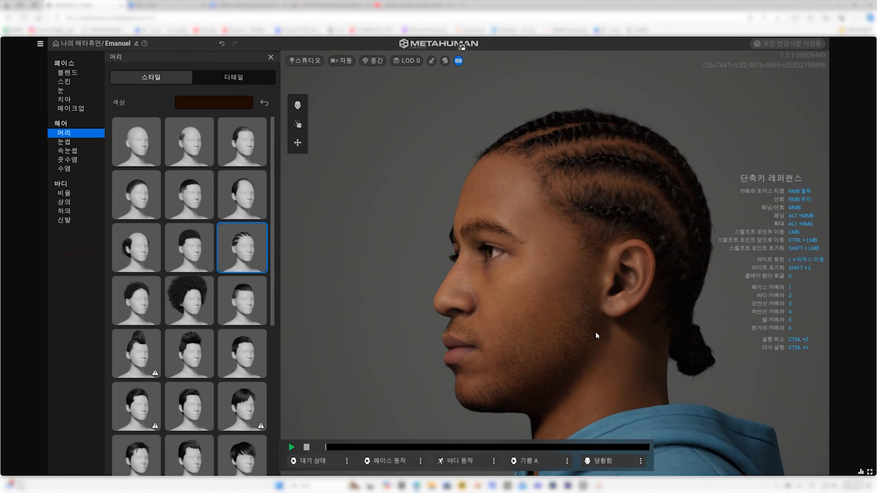
Step: Compare several eyebrow styles and apply the middle style in the fourth row of eyebrow presets
left_click(65, 142)
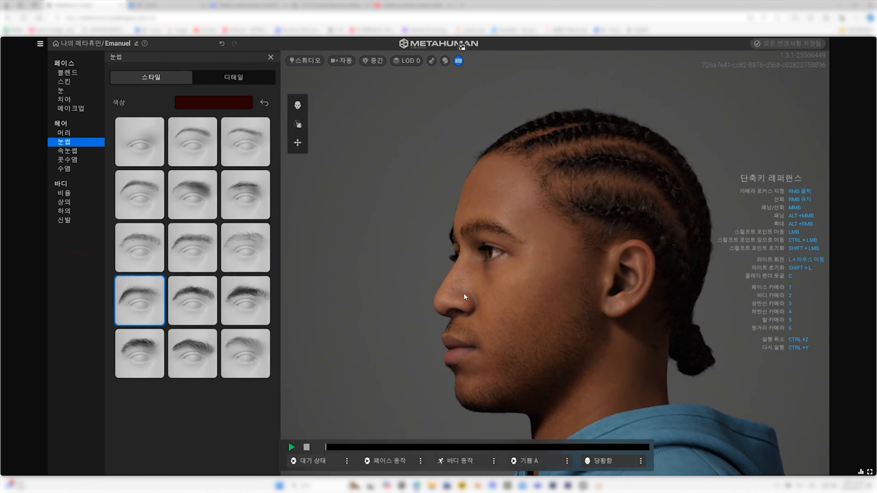
right_click_drag(441, 283, 550, 298)
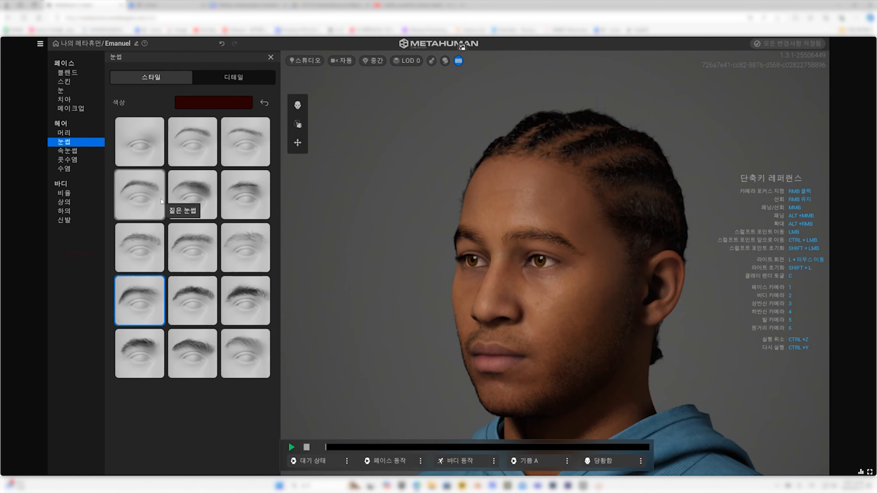
left_click(246, 128)
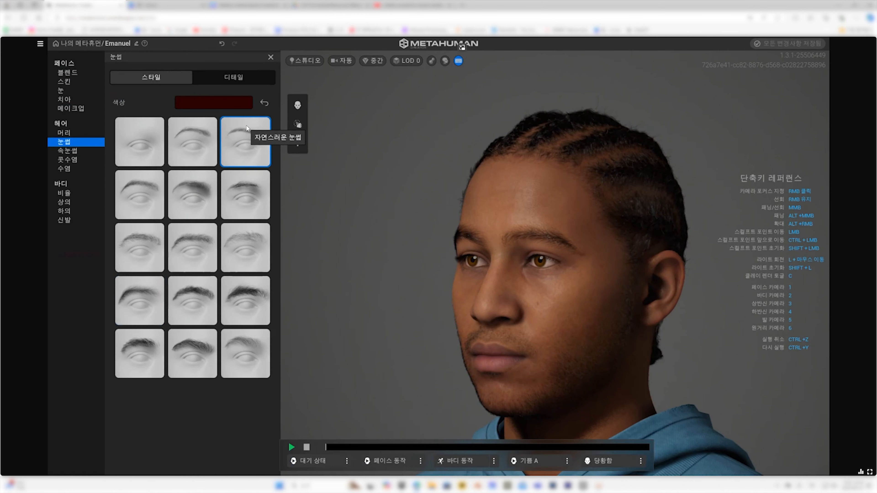
left_click(199, 142)
left_click(134, 195)
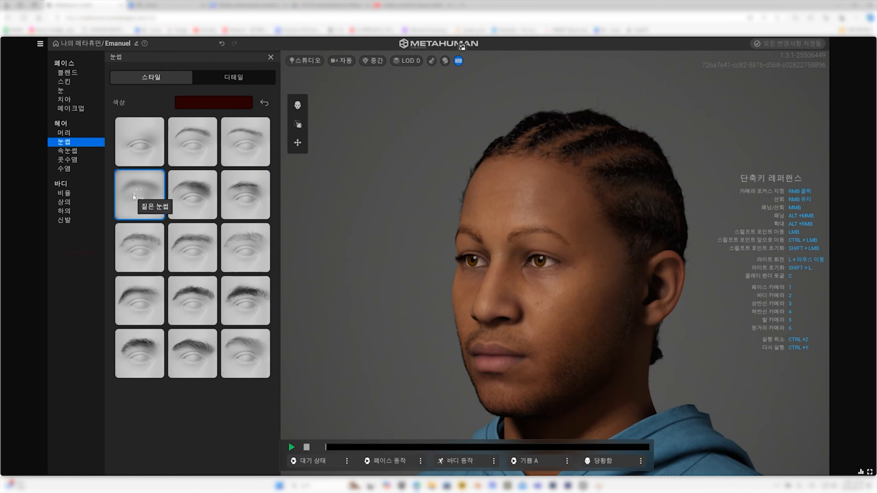
left_click(196, 203)
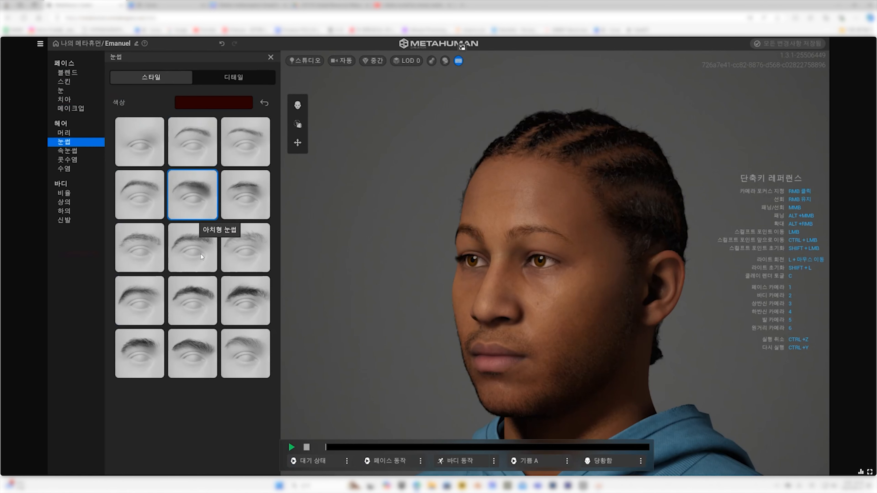
left_click(193, 301)
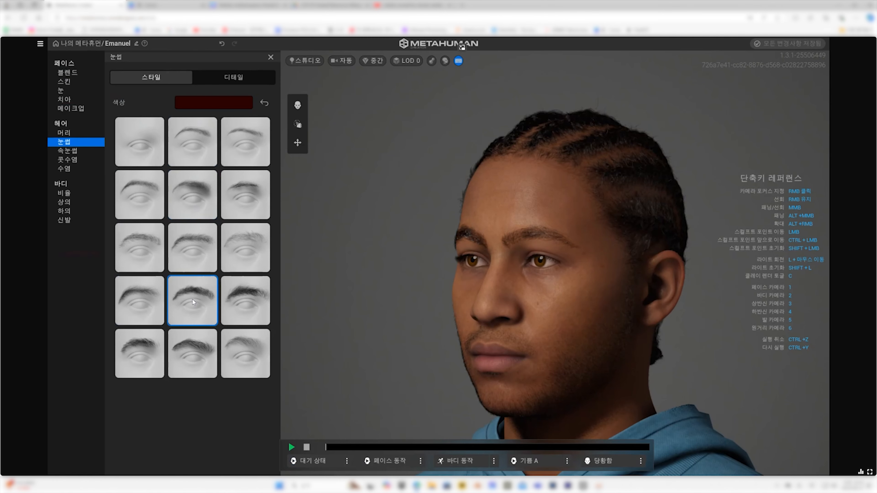
right_click_drag(459, 249, 559, 287)
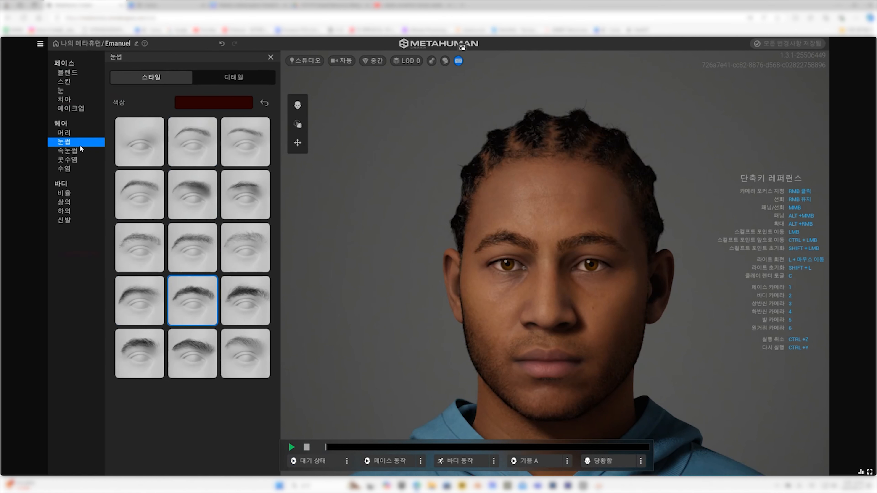
Step: Try the long curl eyelashes (긴 컬), and apply the first eyelash style in the second row
left_click(81, 150)
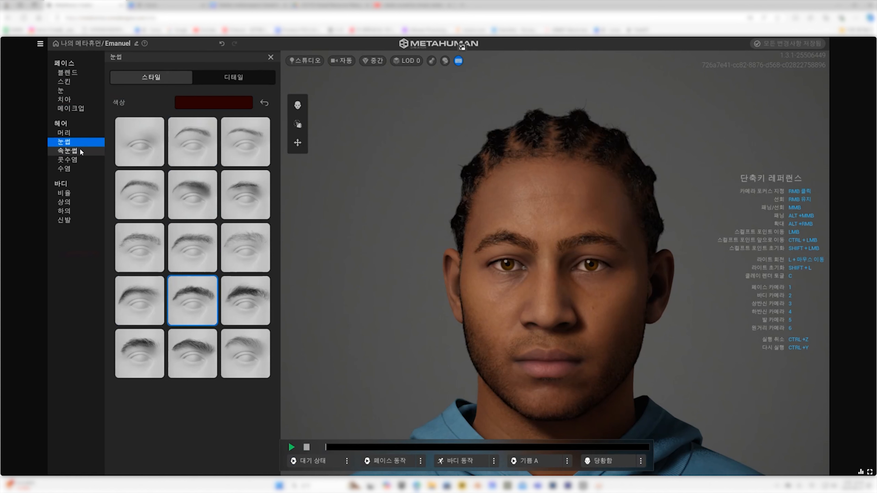
left_click(252, 211)
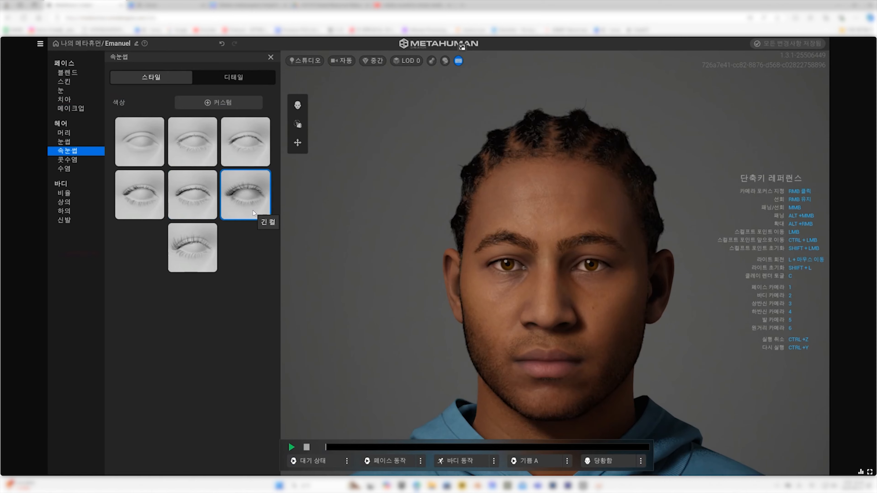
left_click(160, 195)
Step: Compare fuller mustache styles and apply the light third mustache style in the first row of presets
left_click(76, 159)
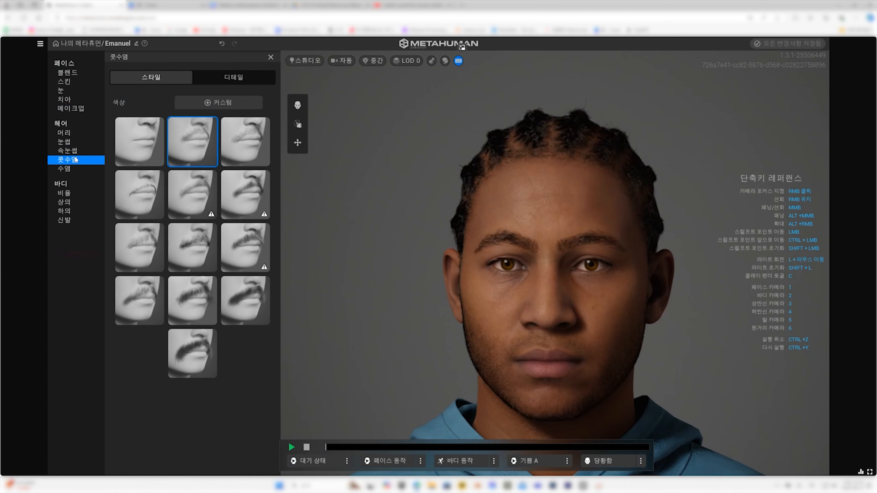
left_click(241, 301)
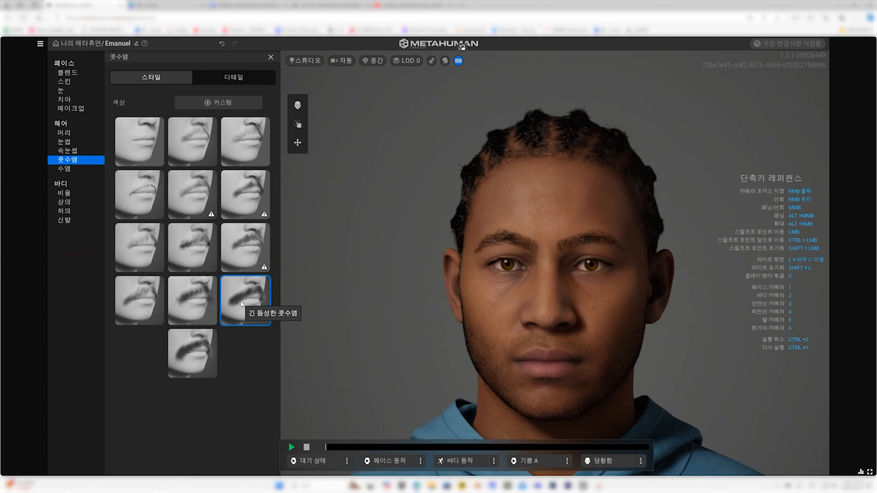
left_click(196, 356)
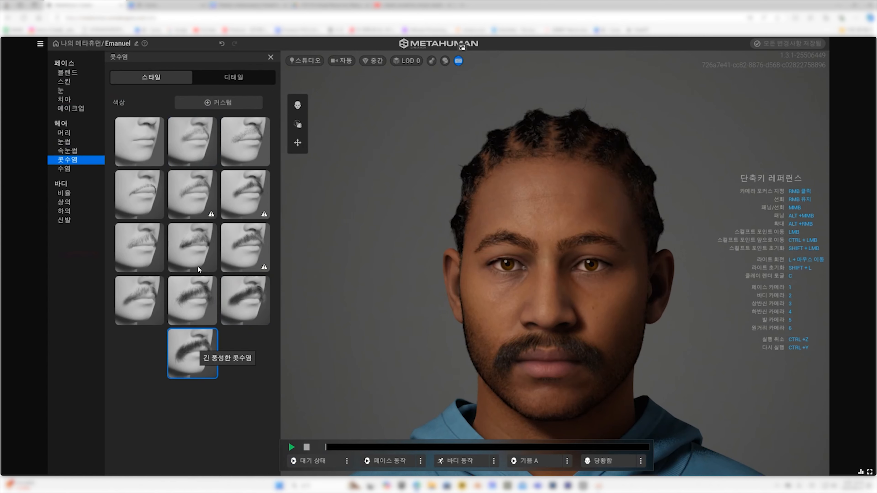
left_click(191, 247)
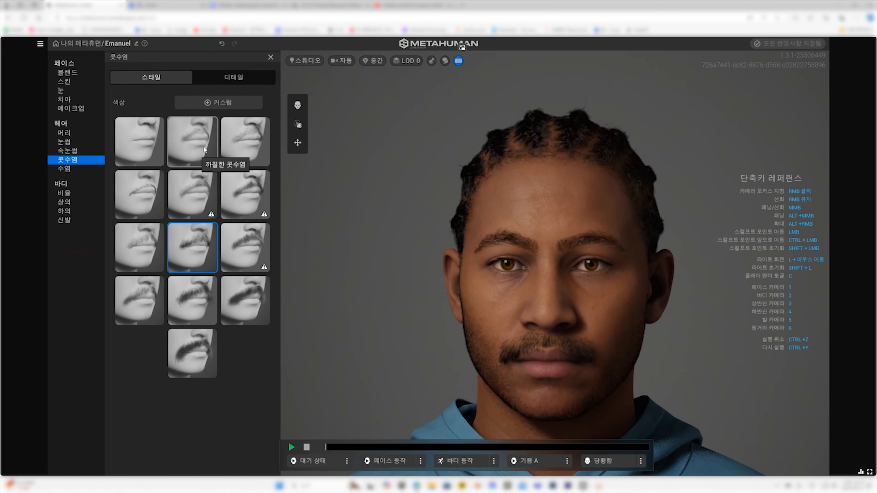
left_click(248, 147)
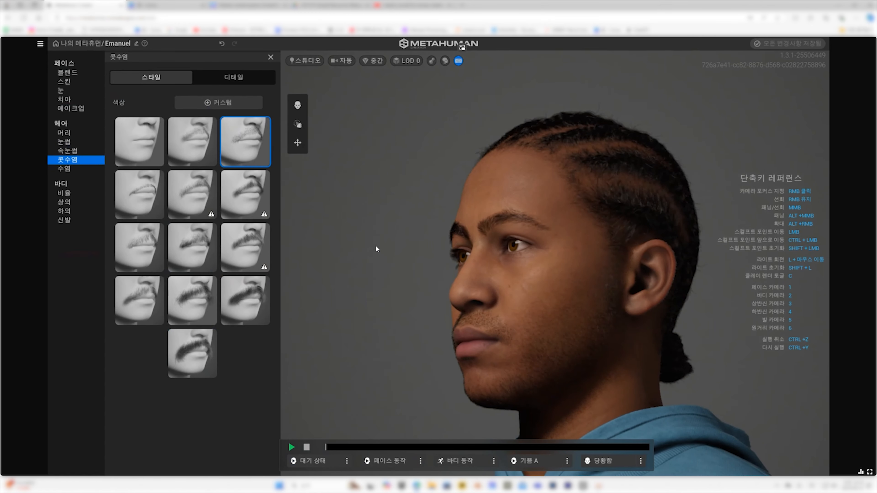
Step: Apply the first beard style in the second row of presets and inspect the face from several angles
left_click(64, 169)
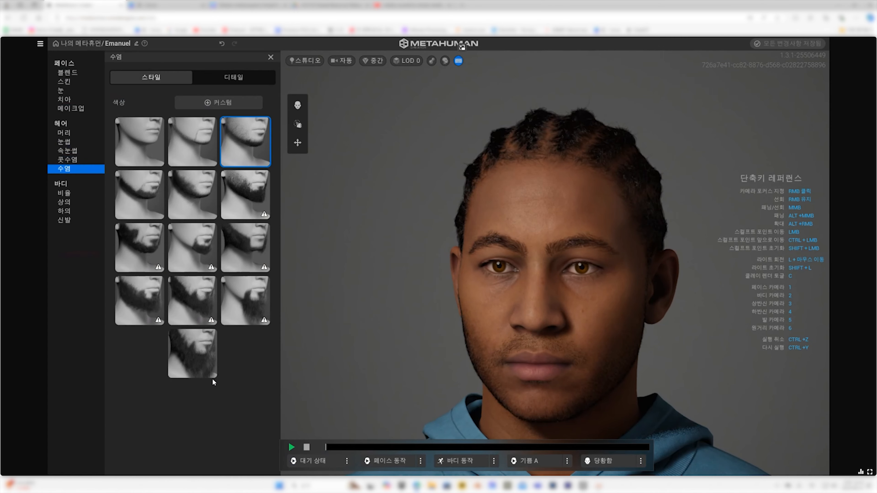
left_click(131, 204)
right_click_drag(474, 352, 268, 355)
right_click_drag(384, 355, 701, 361)
Step: Set the head scale in the body proportions to -0.93
left_click(64, 193)
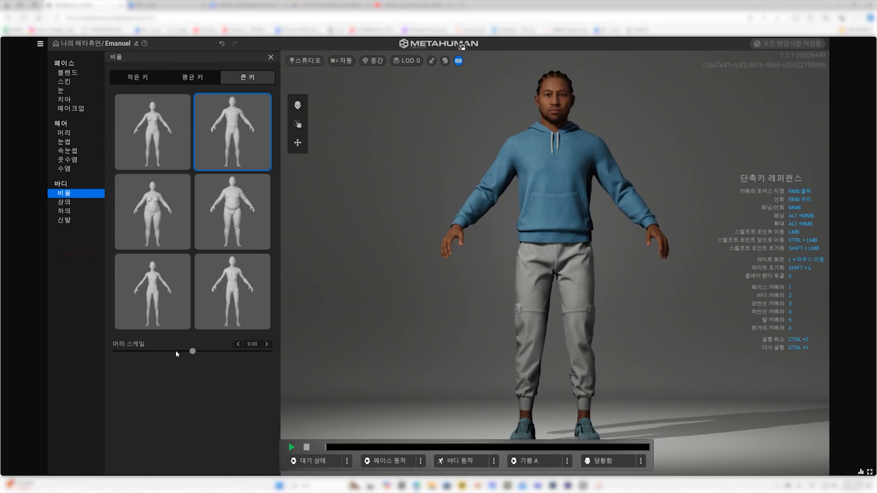
left_click_drag(194, 351, 124, 352)
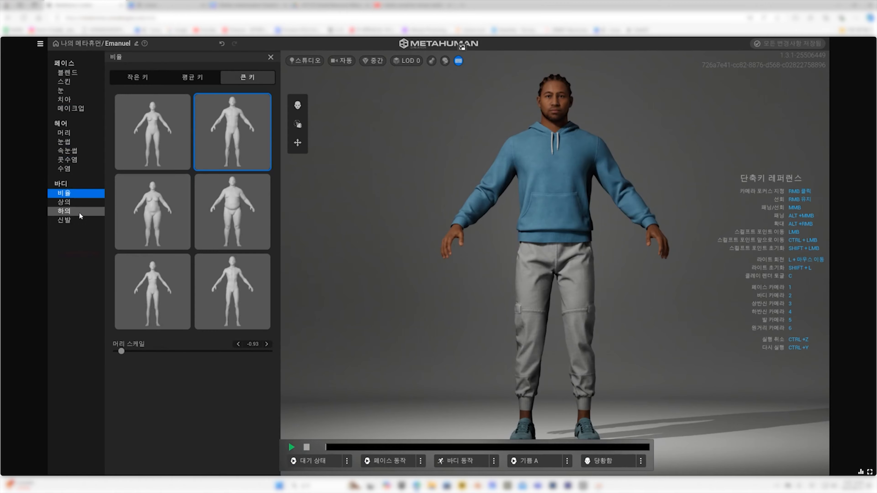
Step: Set the hoodie's primary colour to black (hex 000000) and its secondary colour to black
left_click(81, 204)
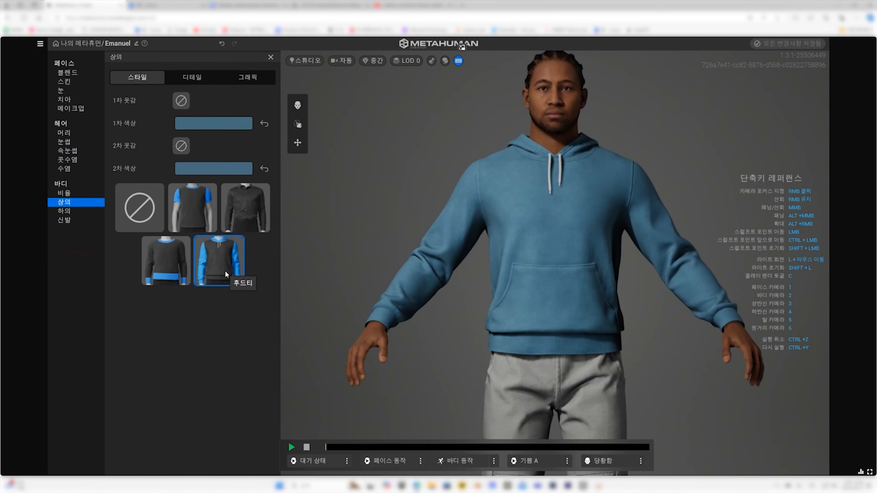
left_click(230, 121)
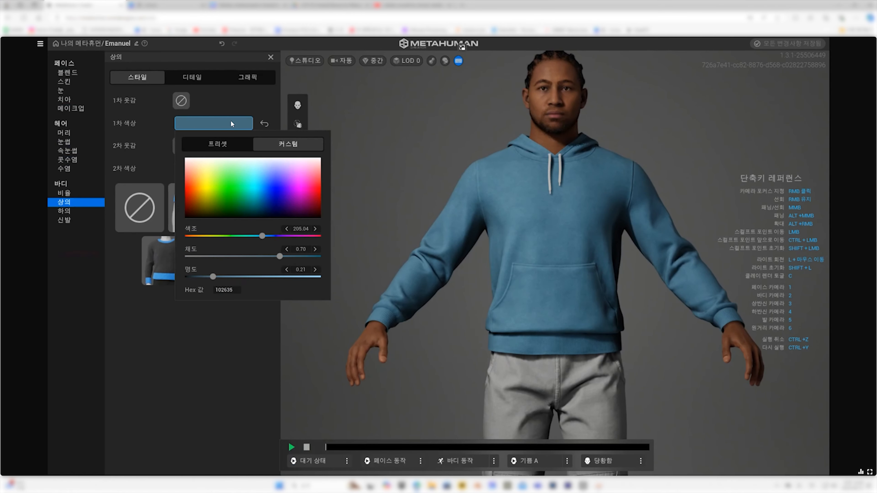
left_click_drag(288, 212, 153, 235)
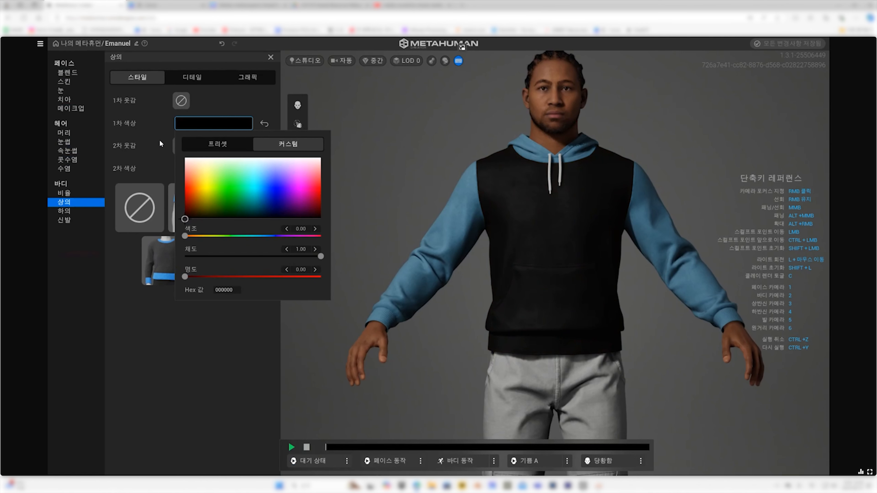
left_click(159, 155)
left_click(208, 170)
left_click_drag(213, 250, 145, 280)
Step: Browse the graphics for the top and put the outdoor pattern (아웃도어 무늬) on the hoodie
left_click(243, 79)
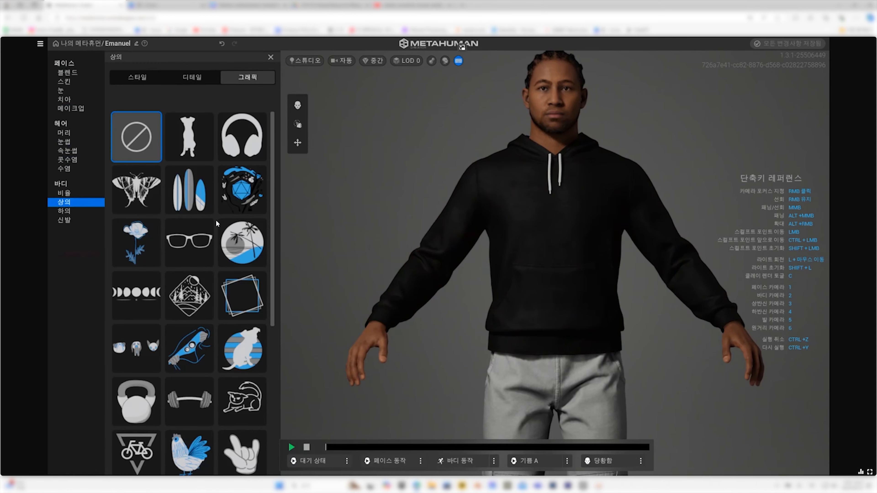
scroll(217, 223, "down", 5)
scroll(234, 233, "up", 4)
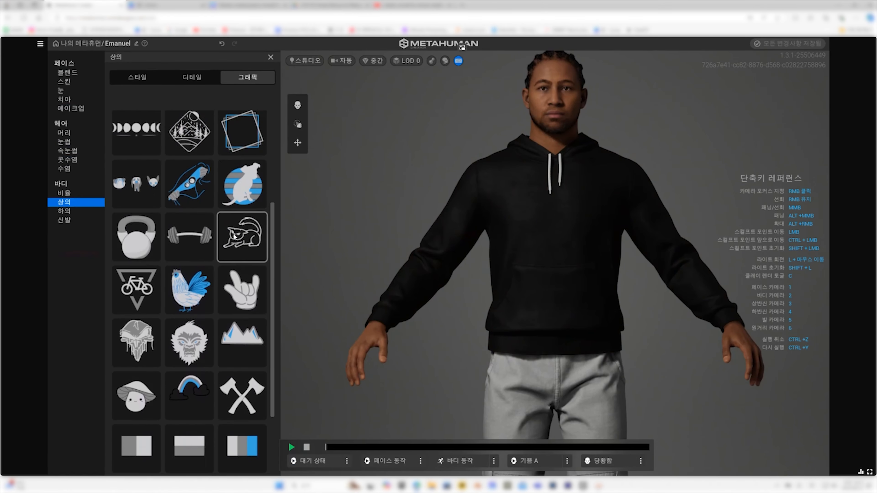
scroll(214, 238, "up", 1)
left_click(198, 246)
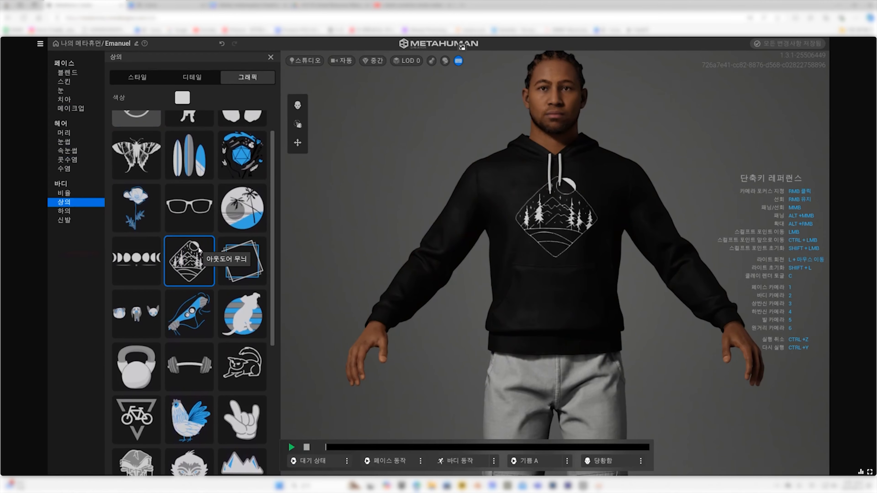
Step: Try the headphones graphic on the hoodie, browse the other designs and set the graphic to none (없음)
scroll(198, 246, "up", 1)
left_click(229, 135)
scroll(211, 177, "down", 5)
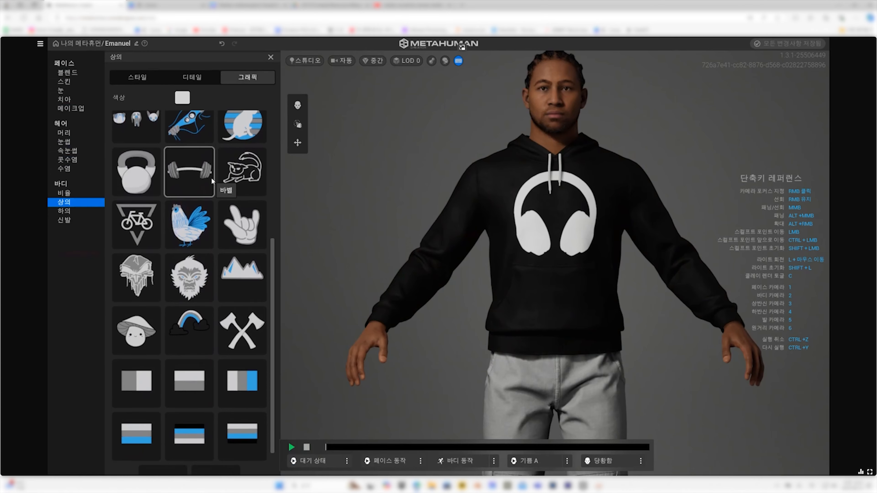
scroll(210, 176, "up", 4)
scroll(211, 175, "up", 1)
left_click(142, 141)
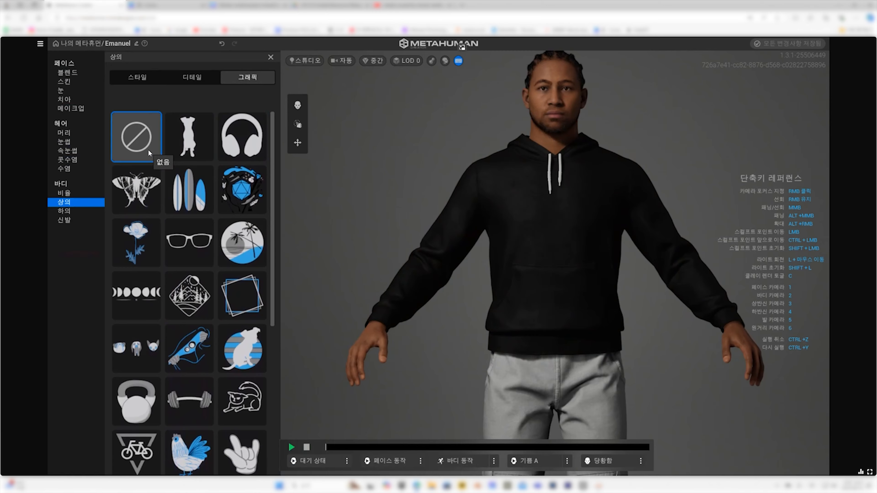
Step: Set the primary colour of the trousers (하의) to black with hex value 000000
left_click(80, 208)
scroll(452, 248, "down", 5)
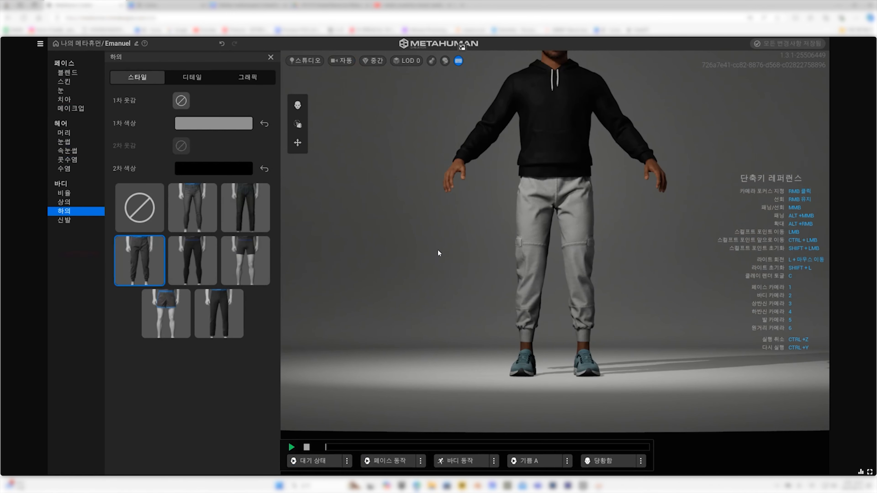
left_click(204, 123)
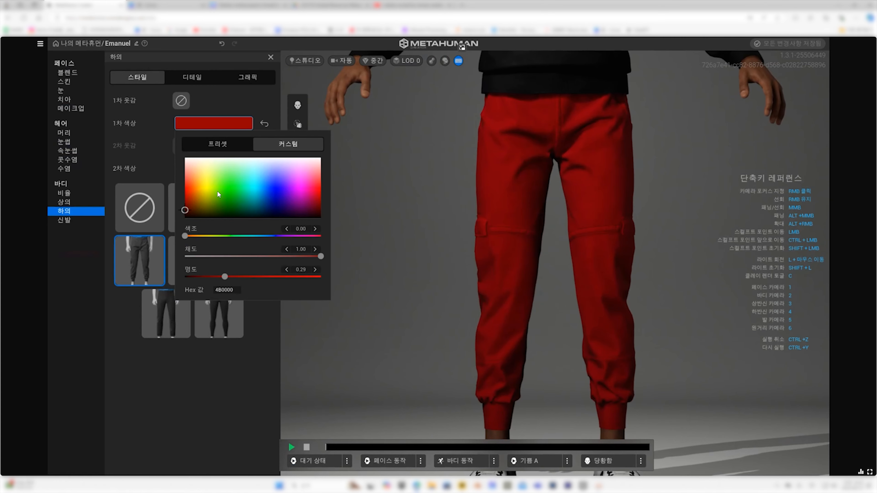
left_click_drag(165, 218, 153, 222)
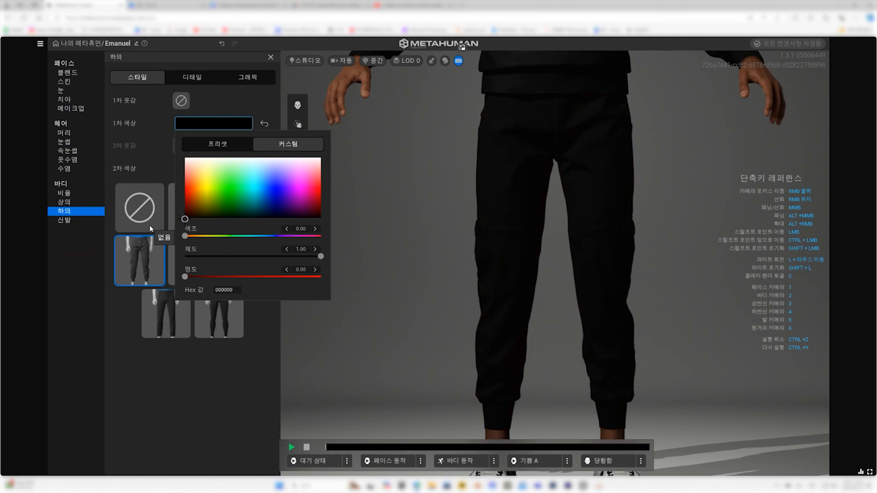
left_click(485, 256)
Step: Set the primary colour of the shoes (신발) to a red of about hex 810000
left_click(69, 223)
left_click(237, 125)
left_click(185, 201)
mouse_move(179, 203)
left_mouse_down()
mouse_move(179, 194)
mouse_move(171, 220)
mouse_move(172, 198)
mouse_move(166, 205)
left_mouse_up()
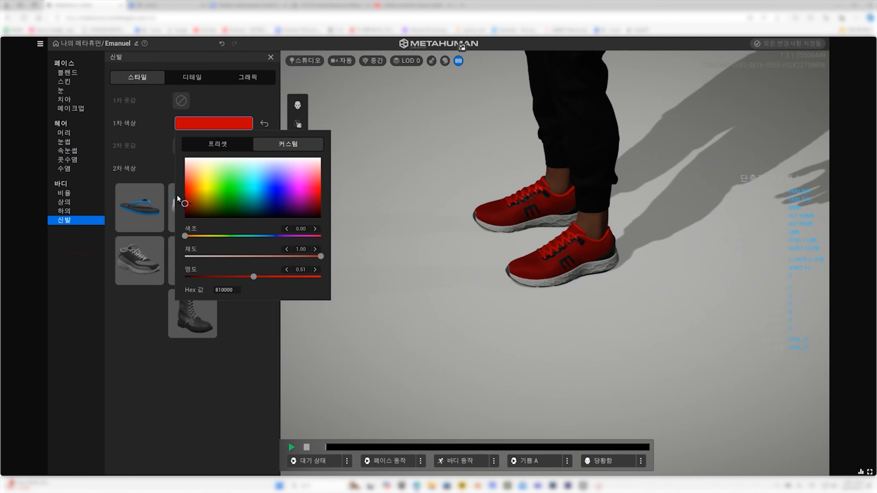
left_click(238, 333)
Step: Set the secondary colour of the shoes to black with hex value 000000
left_click(214, 169)
left_click_drag(209, 225, 161, 279)
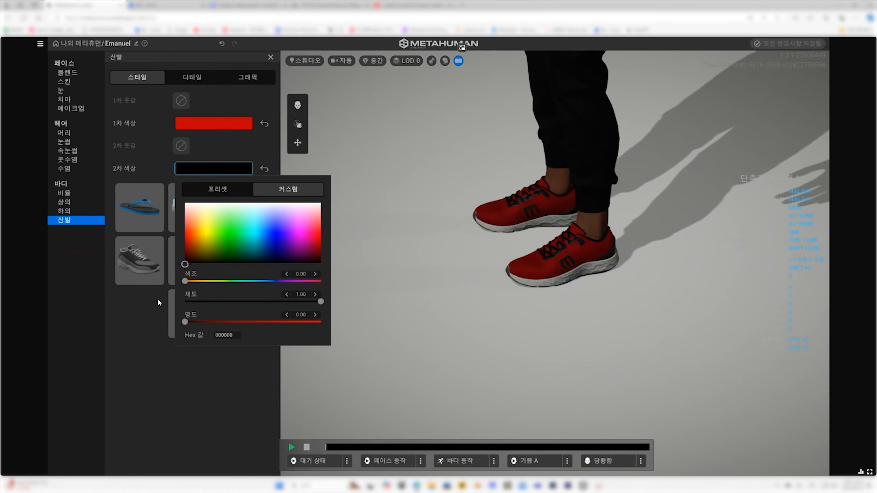
left_click(152, 389)
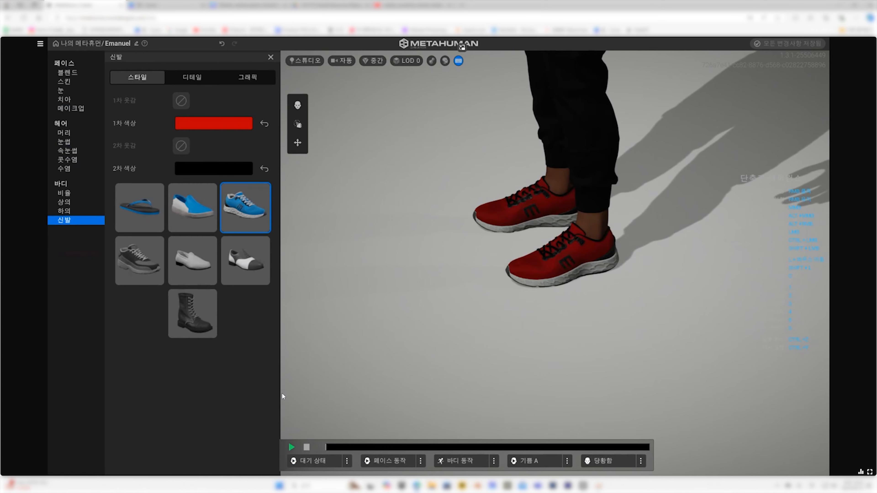
Step: Inspect the fully dressed character from a distance and from the front, ending in the body proportions (비율) settings
scroll(428, 397, "down", 5)
key("l")
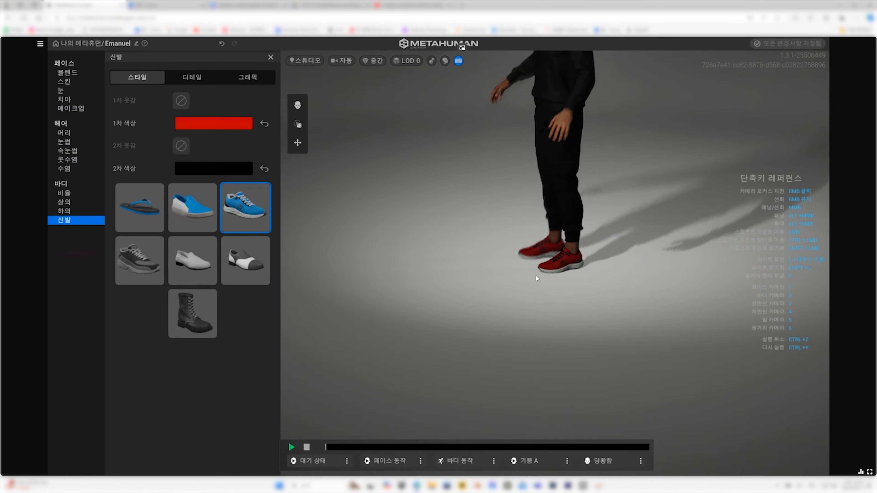
right_click_drag(522, 284, 624, 281)
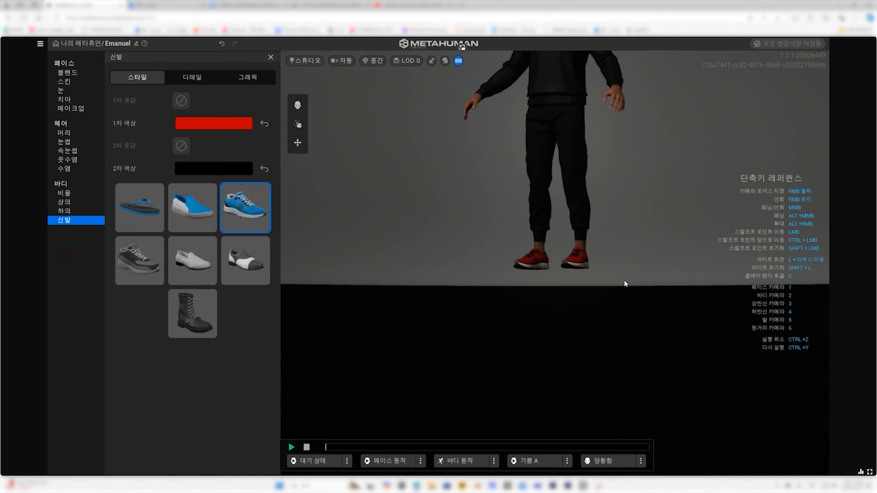
left_click(74, 192)
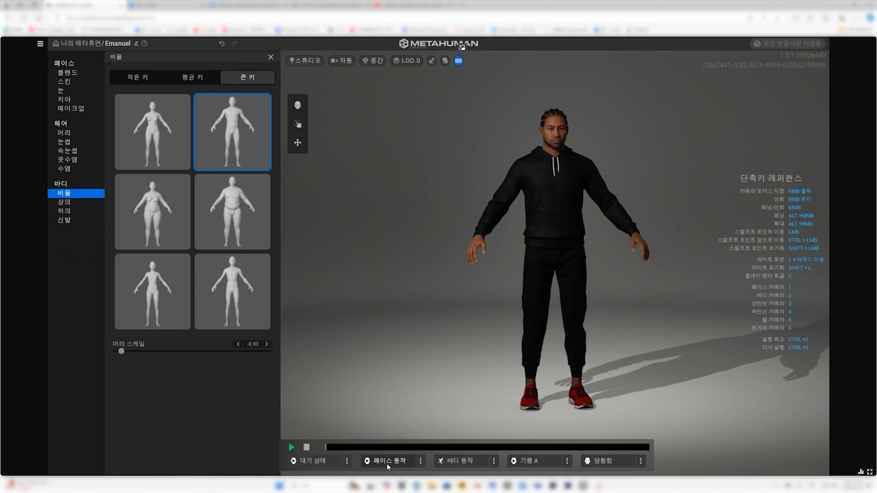
Step: Preview the face motion (페이스 동작) and body motion (바디 동작) animations on the character, starting from the face camera
key("1")
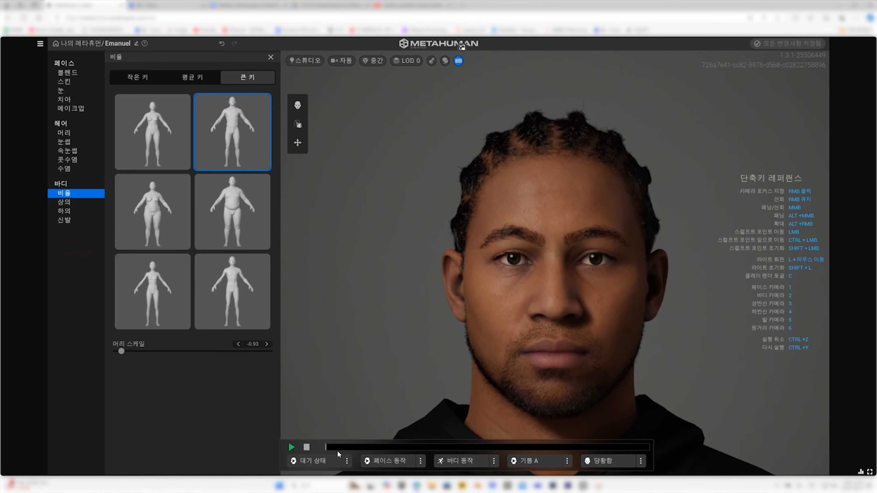
left_click(292, 449)
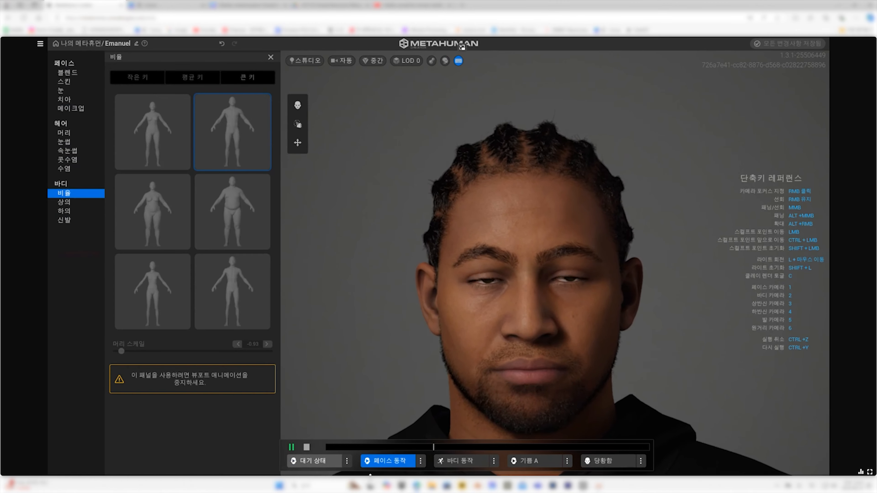
left_click(291, 447)
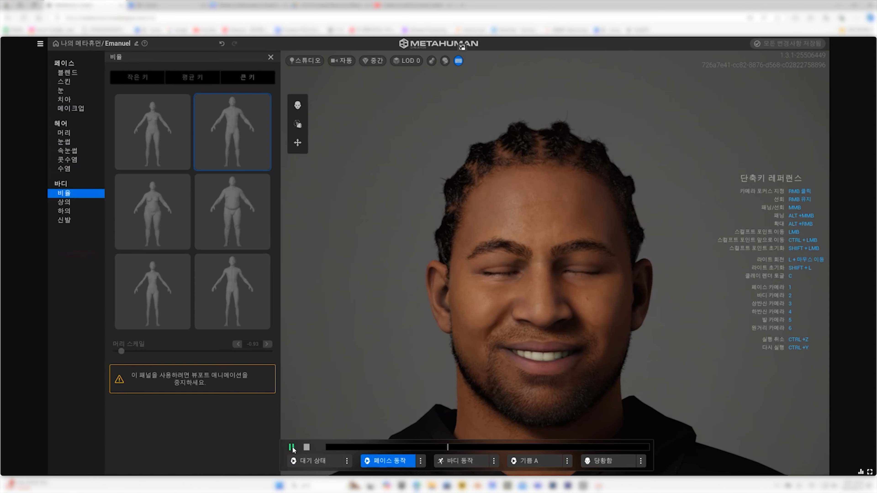
left_click(293, 450)
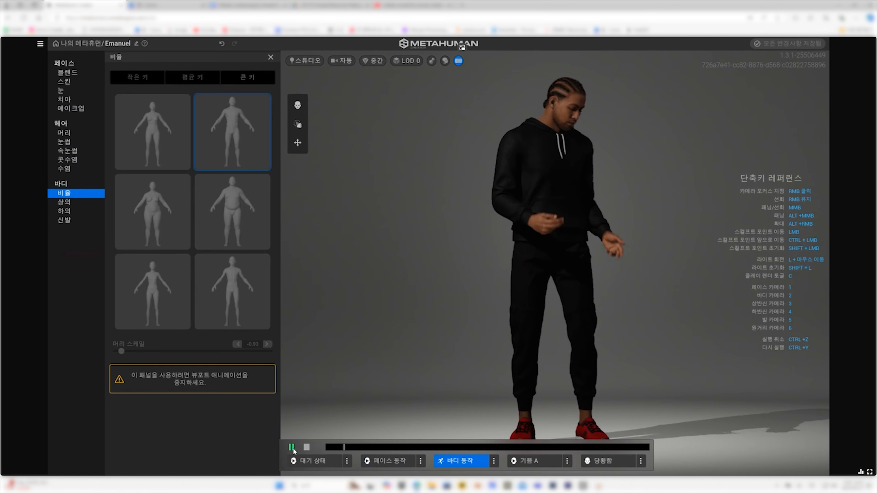
left_click(293, 448)
Step: Swap the 기쁨 A expression loop for 분노 A, preview it and the 당황함 facial pose, and close the proportions settings
left_click(567, 461)
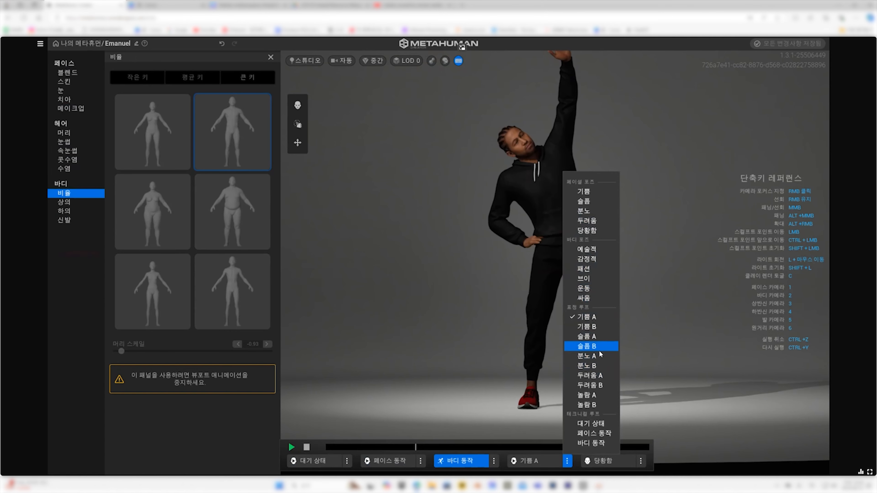
left_click(600, 356)
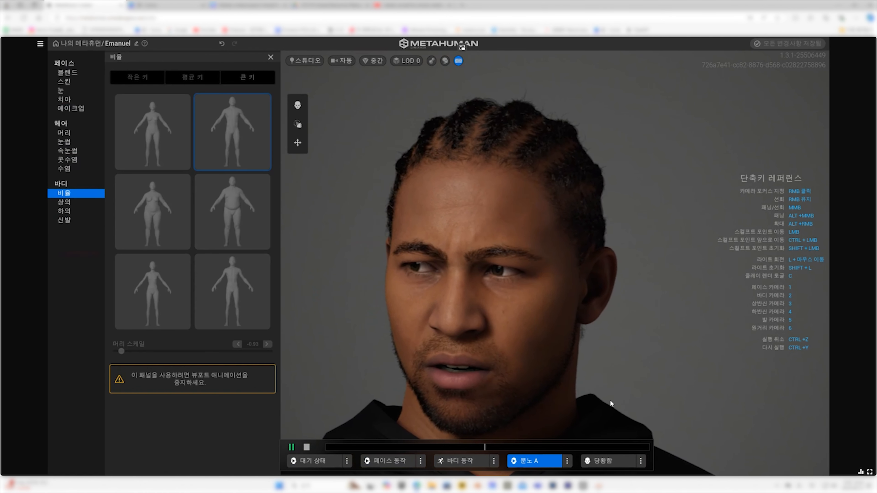
left_click(596, 461)
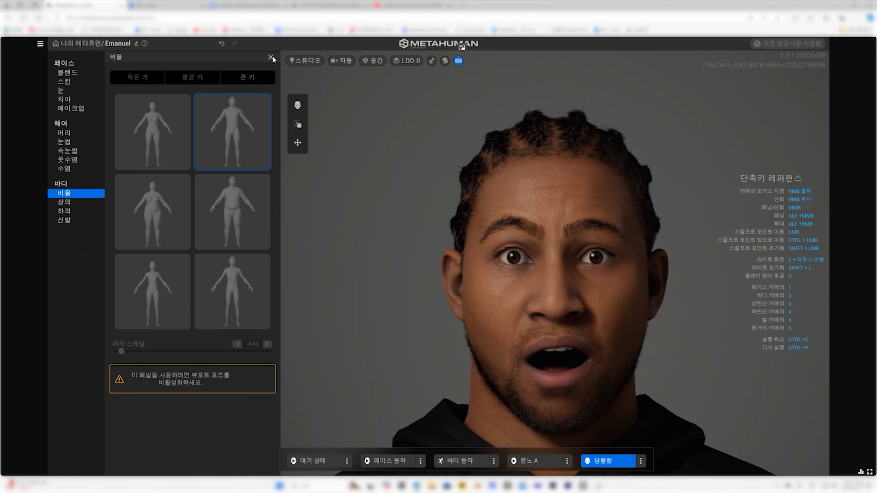
left_click(271, 58)
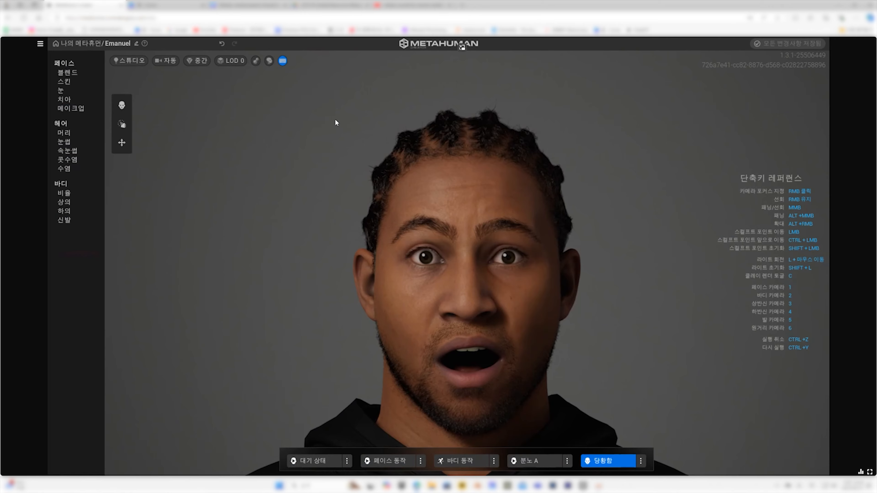
Step: Confirm the character's name as Emanuel and return to the My MetaHumans (나의 메타휴먼) list
double_click(130, 44)
key("Return")
left_click(87, 45)
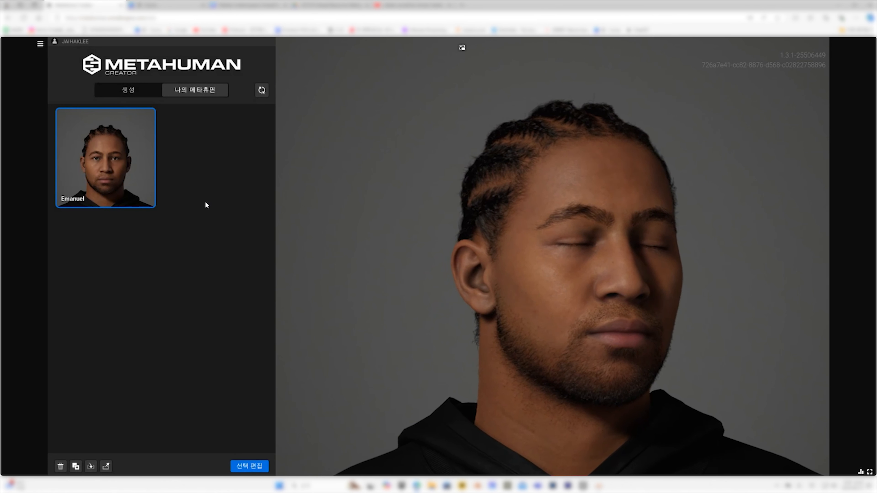
left_click(105, 466)
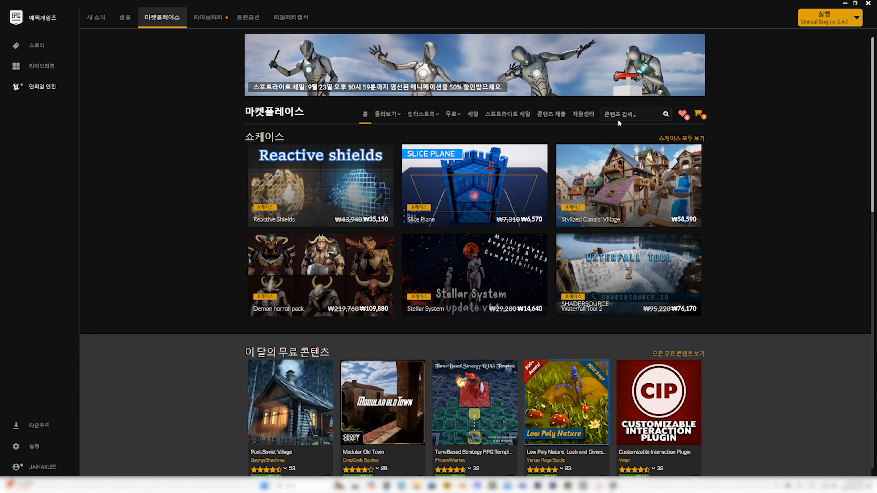
Step: In the Epic Games Launcher marketplace, search for rokoko and open the Rokoko Studio Live plugin's details
left_click(618, 120)
type("게rok")
key("Return")
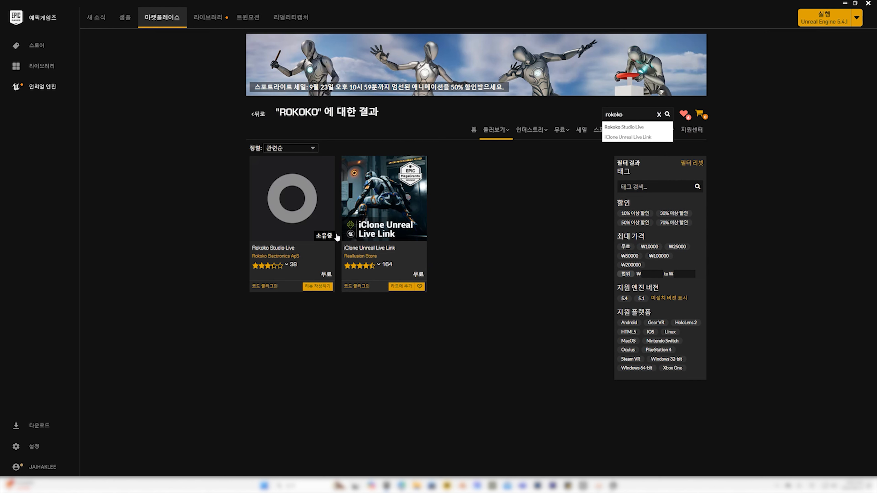
left_click(305, 217)
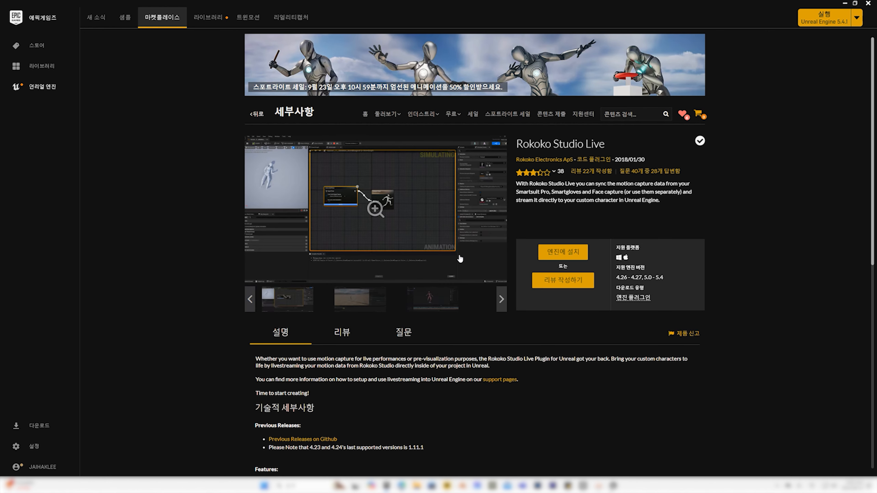
Step: Install the Rokoko Studio Live plugin to the engine version 5.1 slot
left_click(565, 251)
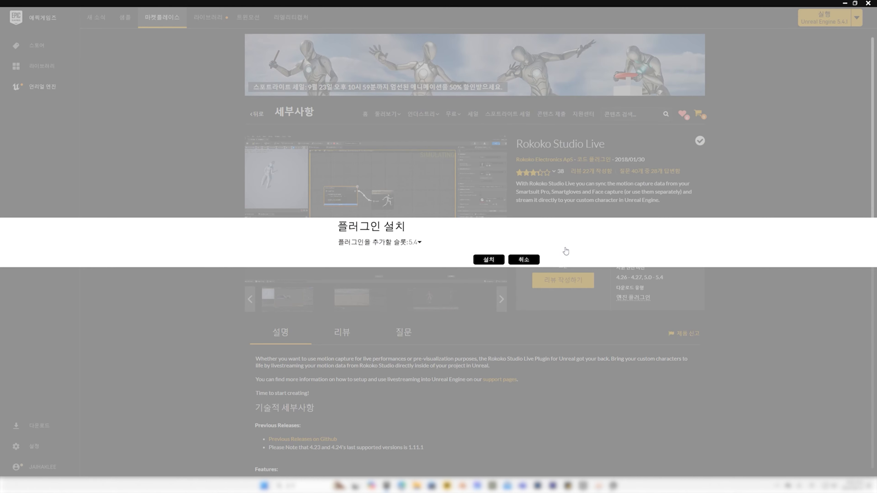
left_click(419, 243)
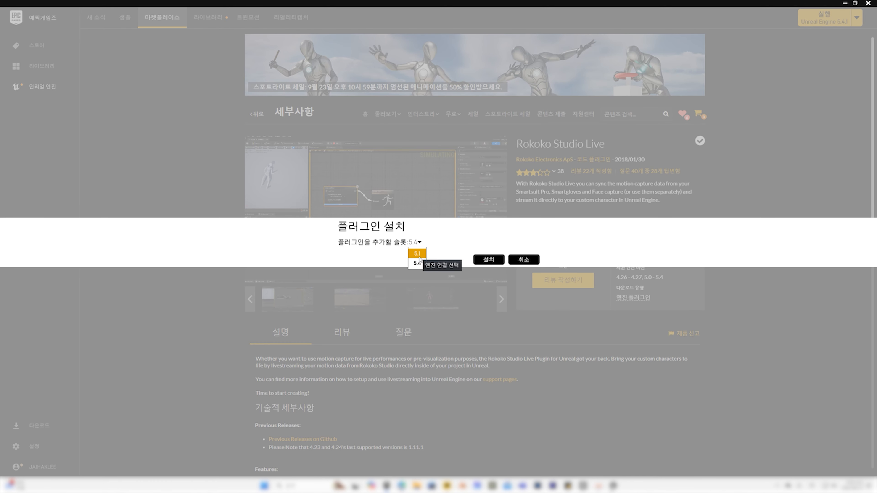
left_click(420, 256)
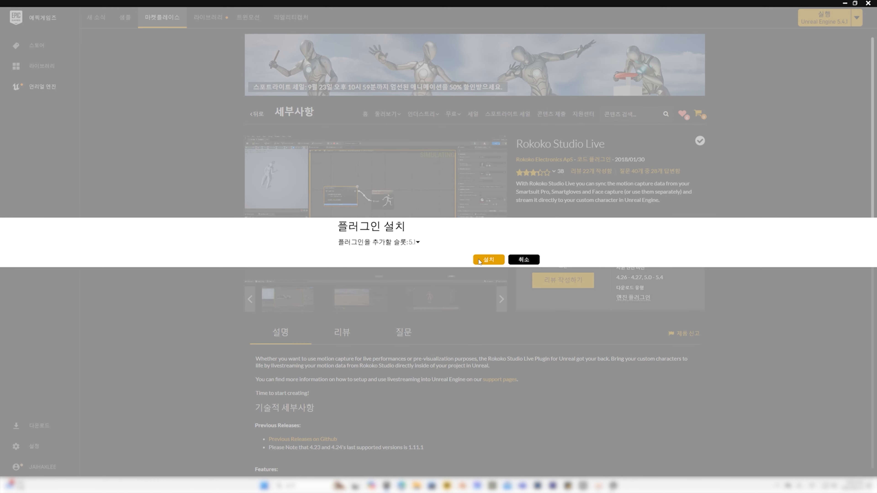
left_click(487, 260)
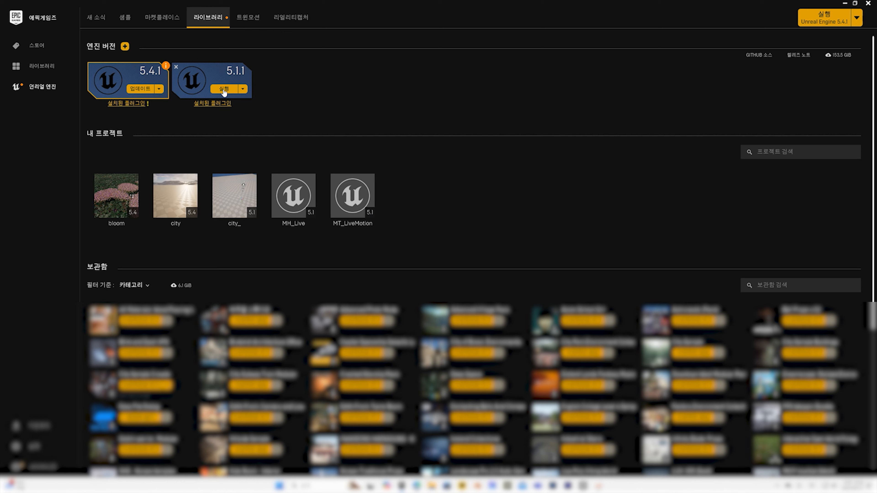
Step: Launch Unreal Engine 5.1.1 and create a blank (기본) game project named Meta_Live
left_click(224, 90)
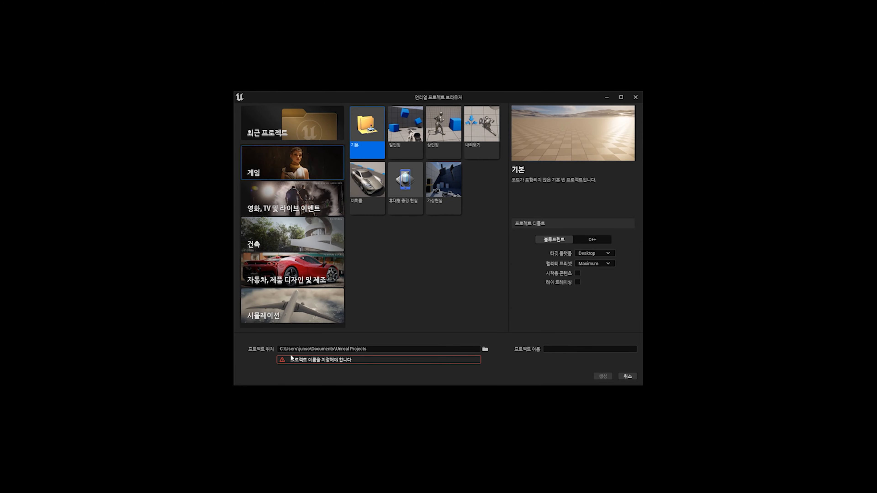
left_click(554, 349)
type("Meta_Li")
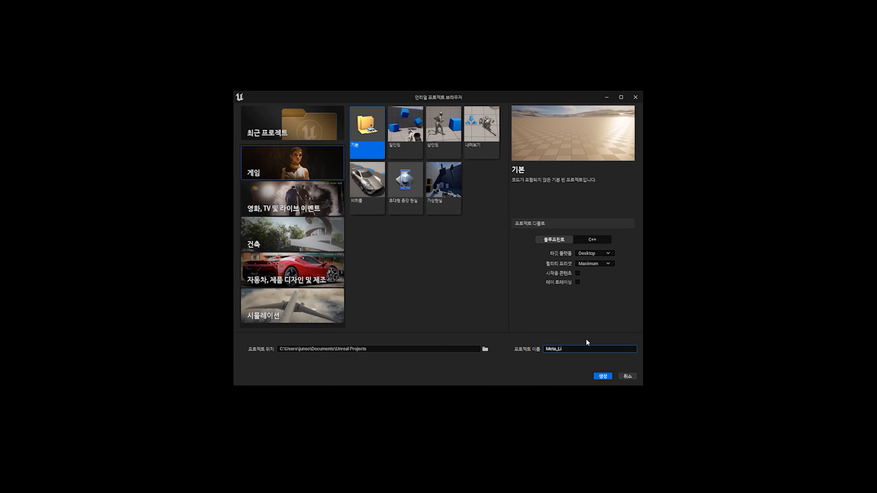
left_click(603, 376)
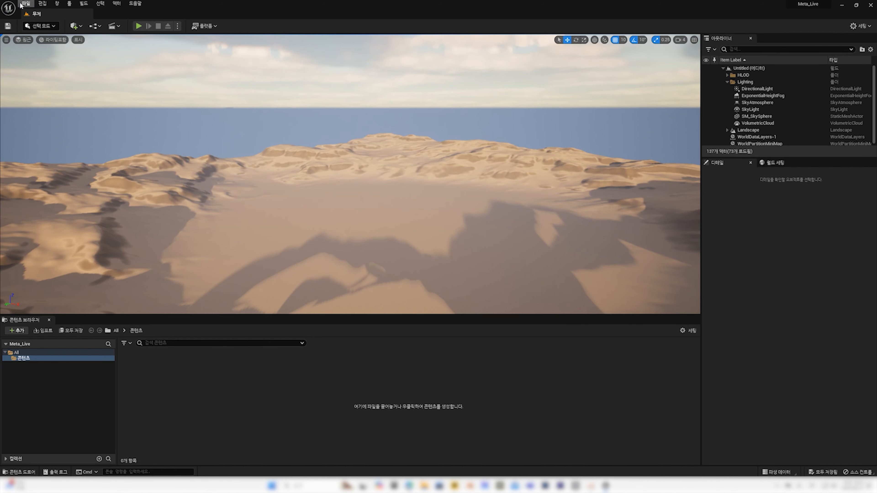
Step: Create a new level from the Basic template
left_click(25, 4)
left_click(43, 21)
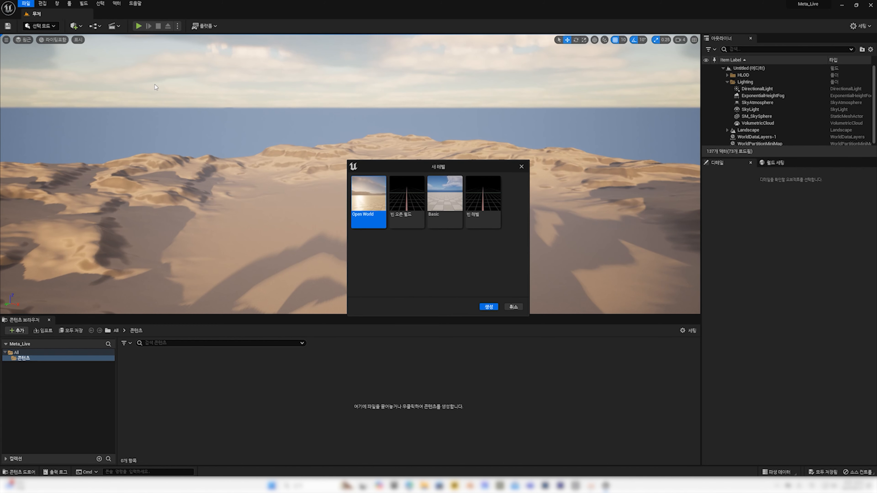
left_click(443, 197)
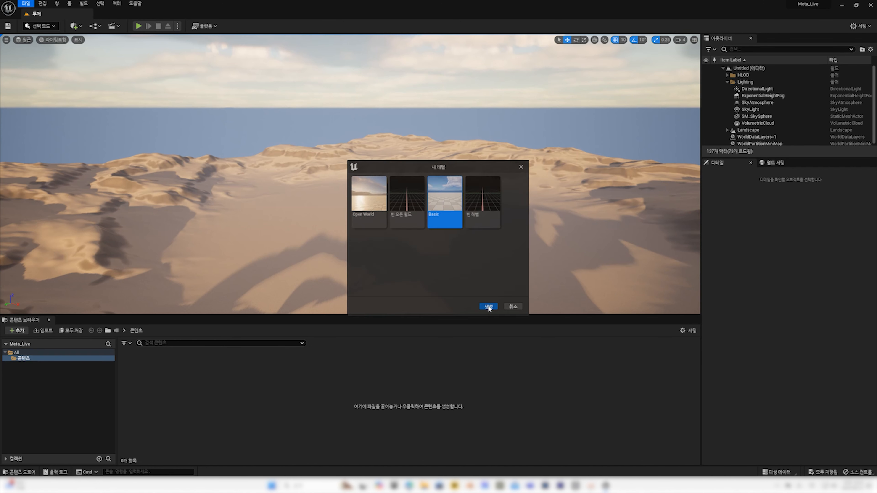
left_click(488, 306)
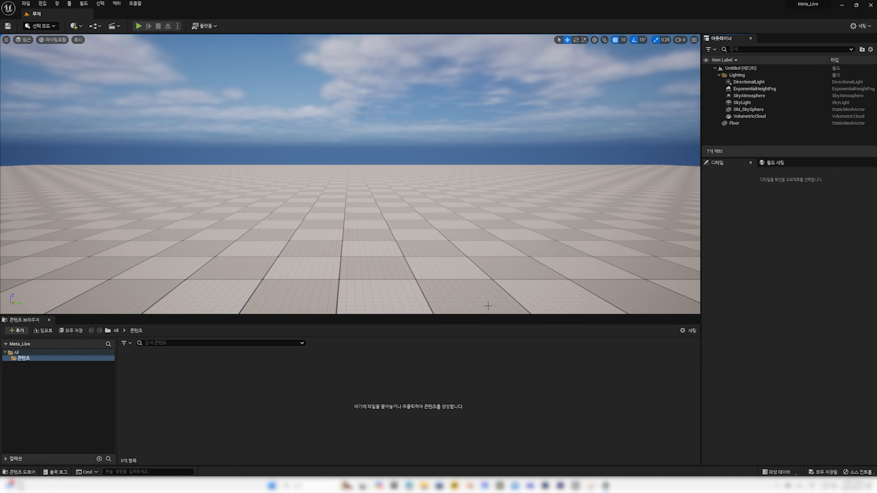
Step: Save the current level as MyLevel in a Maps folder
left_click(26, 4)
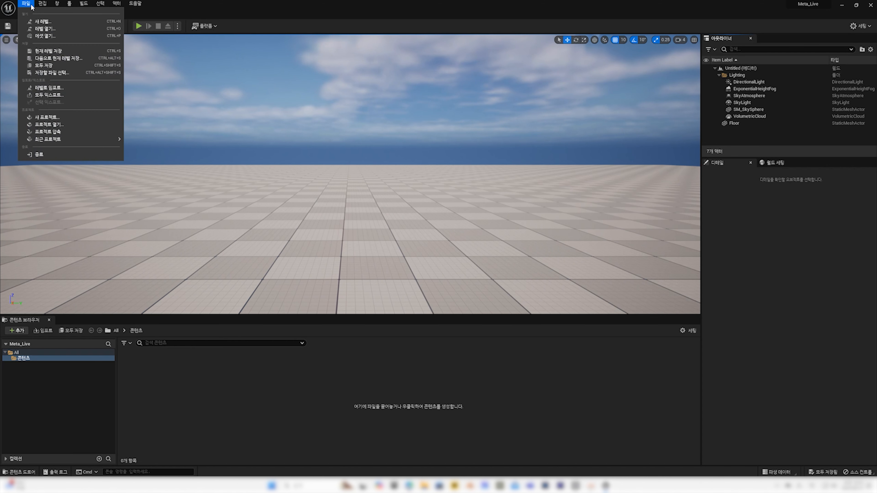
left_click(89, 58)
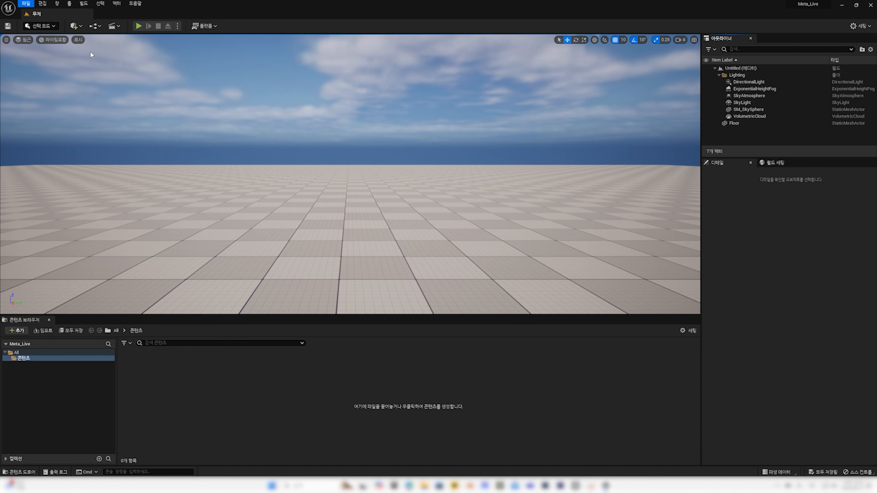
type("Maps/MyLevel")
key("Return")
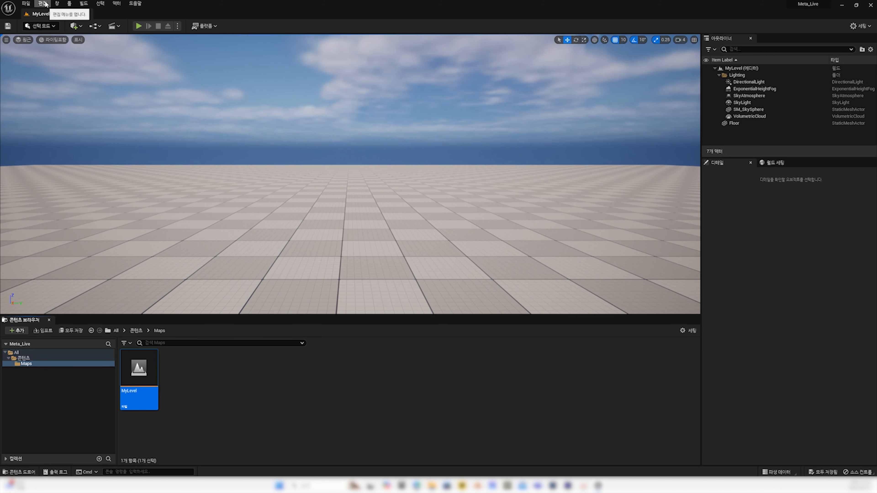
Step: Open Quixel Bridge and show the My MetaHumans collection
left_click(81, 26)
left_click(99, 52)
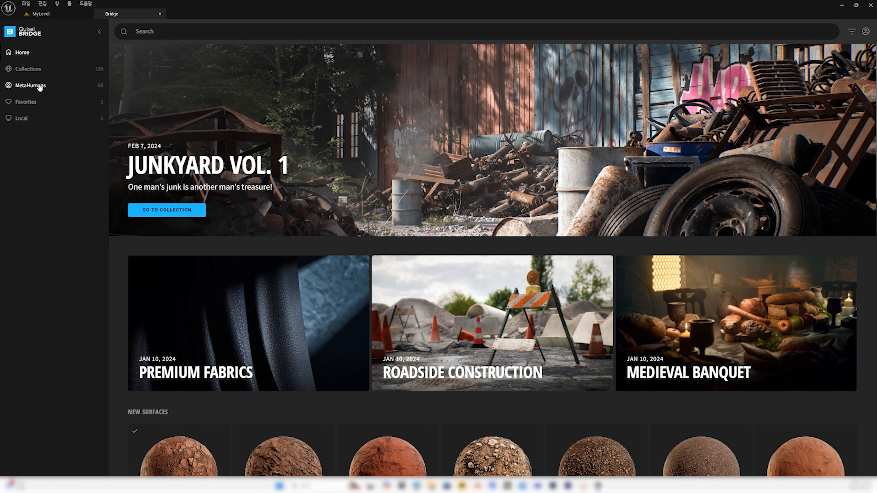
left_click(39, 86)
left_click(39, 120)
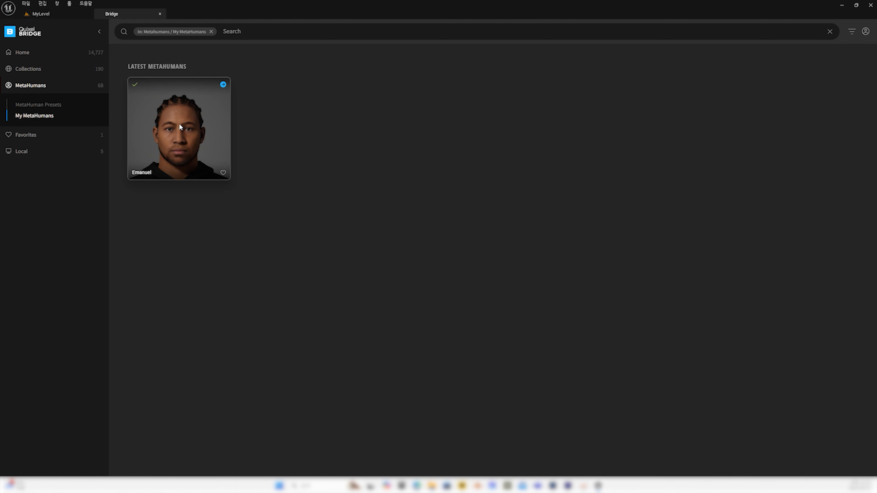
Step: Open the Emanuel MetaHuman's details and check the download quality choices, keeping Medium Quality
left_click(180, 128)
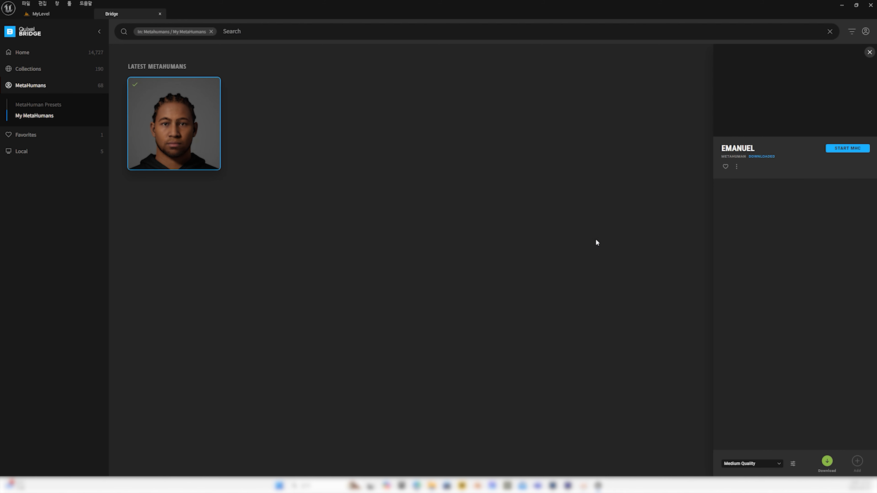
left_click(779, 464)
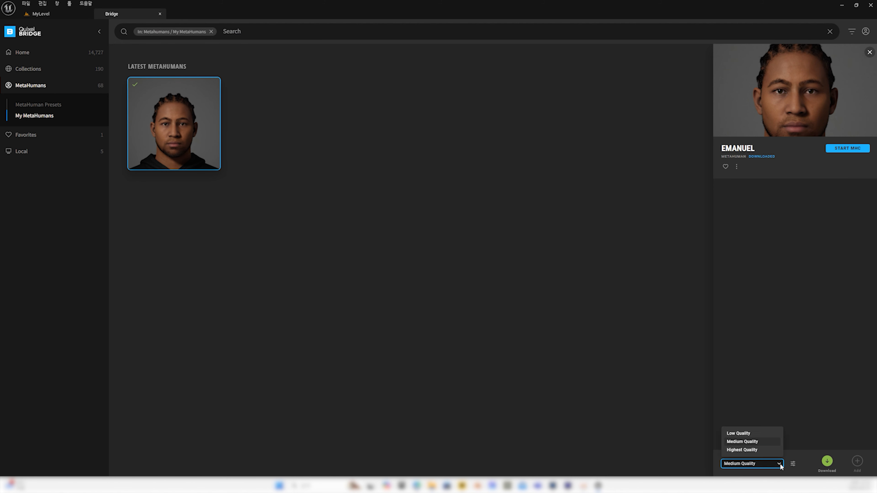
left_click(781, 466)
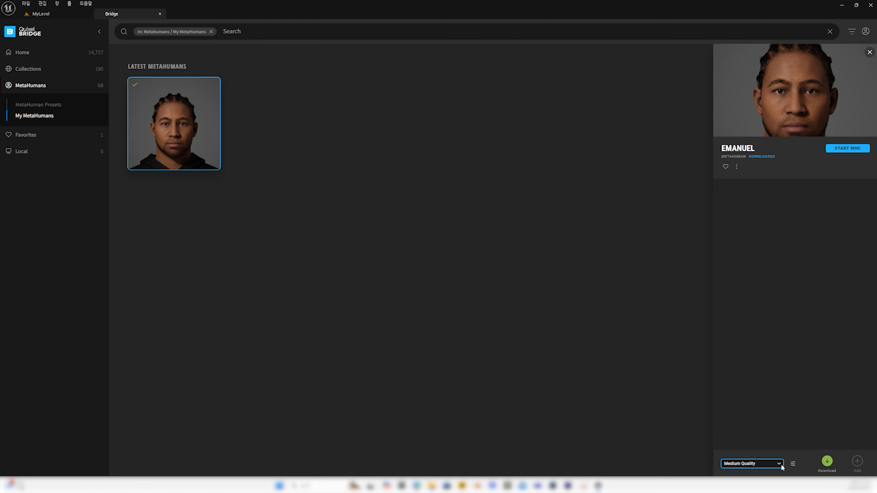
left_click(804, 418)
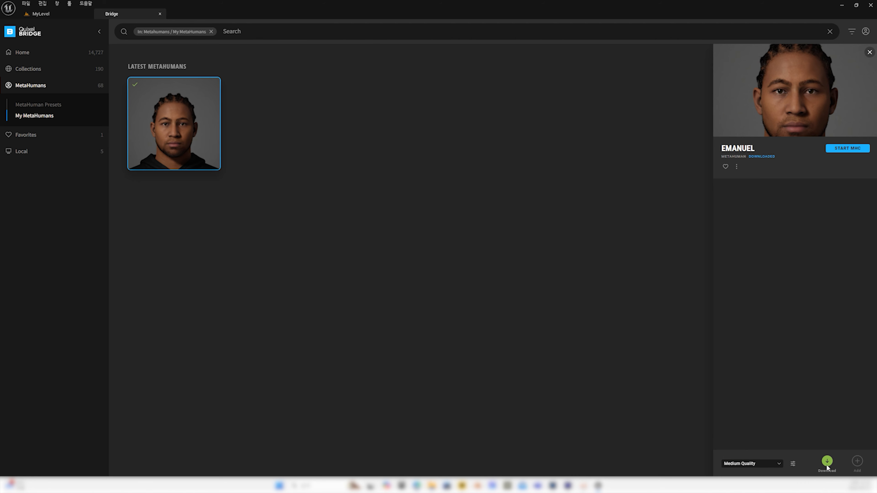
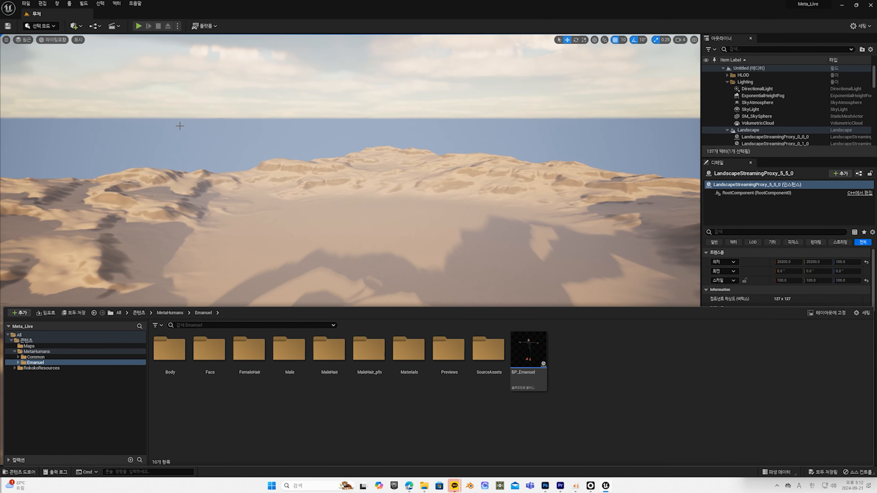
Step: Find the Rokoko Studio Live plugin by searching for rokoko and enable it, accepting the beta notice
left_click(42, 3)
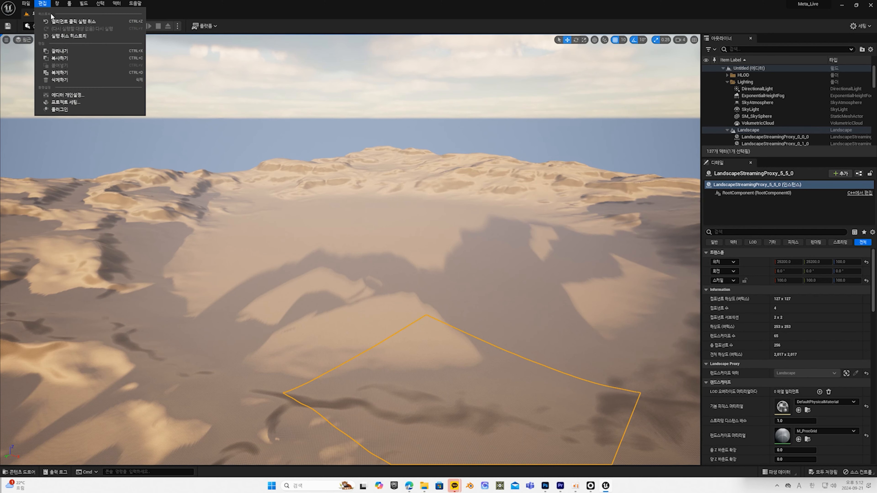
left_click(105, 109)
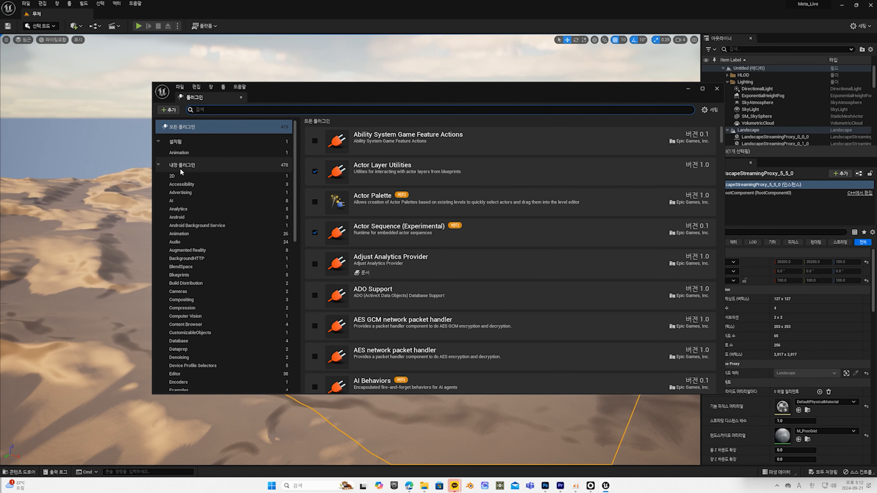
type("rokoko")
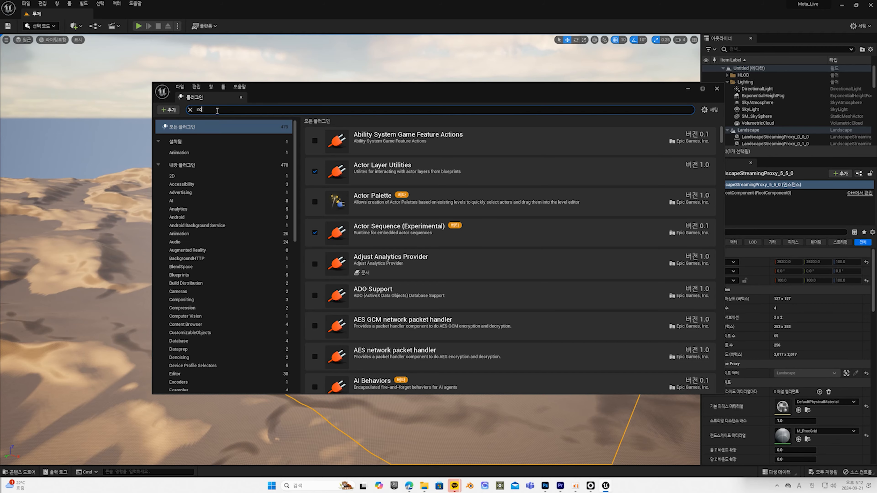
left_click(315, 141)
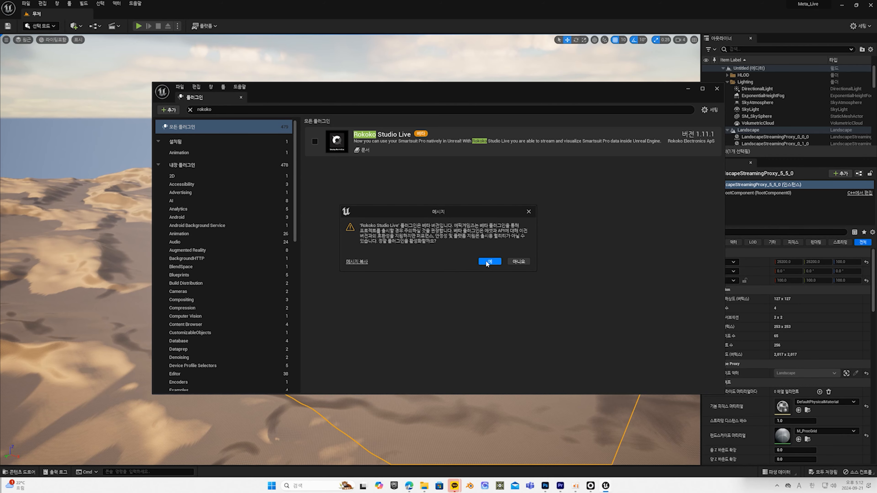
left_click(489, 262)
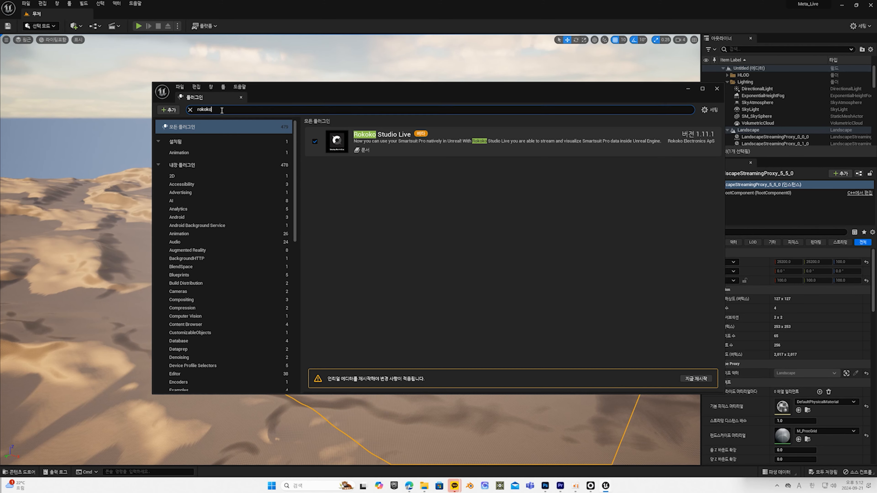
Step: Search the plugins for live and enable Live Link Control Rig, accepting the beta notice
left_click_drag(223, 111, 171, 108)
type("live")
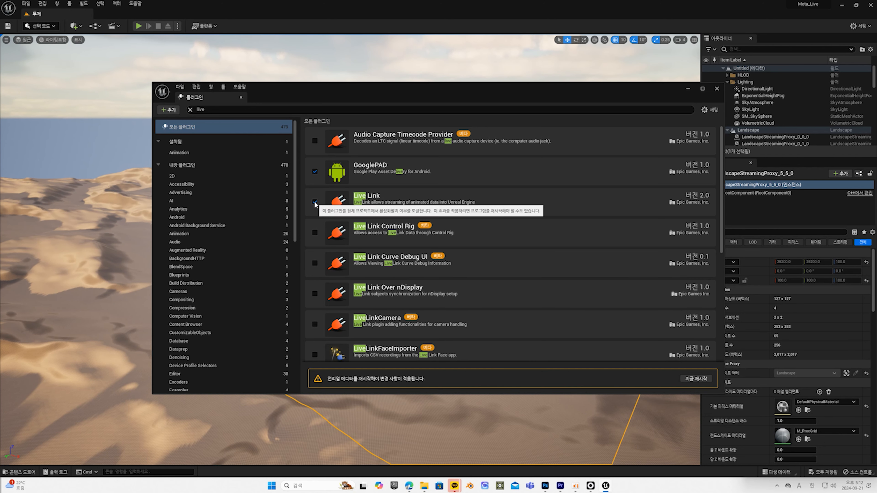
left_click(314, 233)
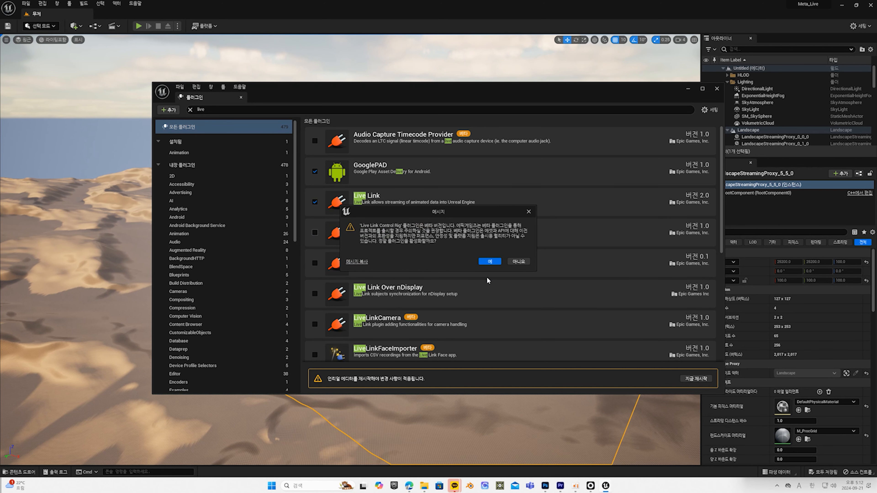
left_click(489, 262)
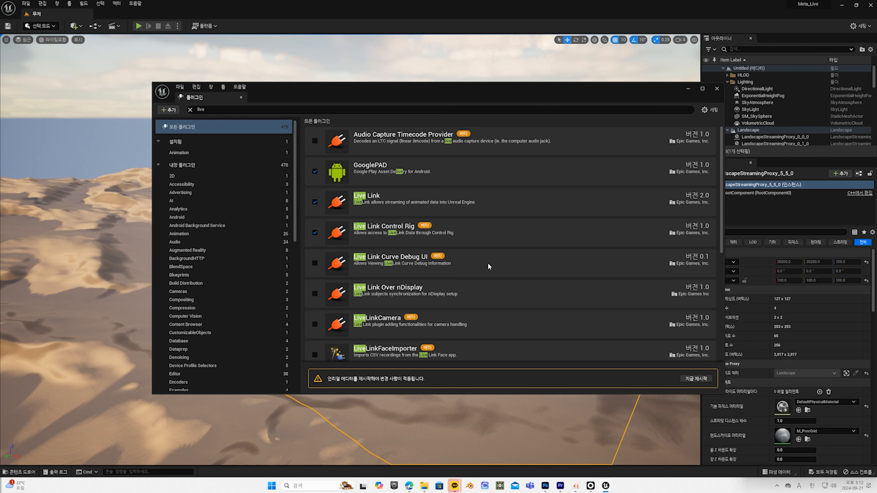
Step: Search the plugins for groom and enable the Groom plugin
left_click(215, 110)
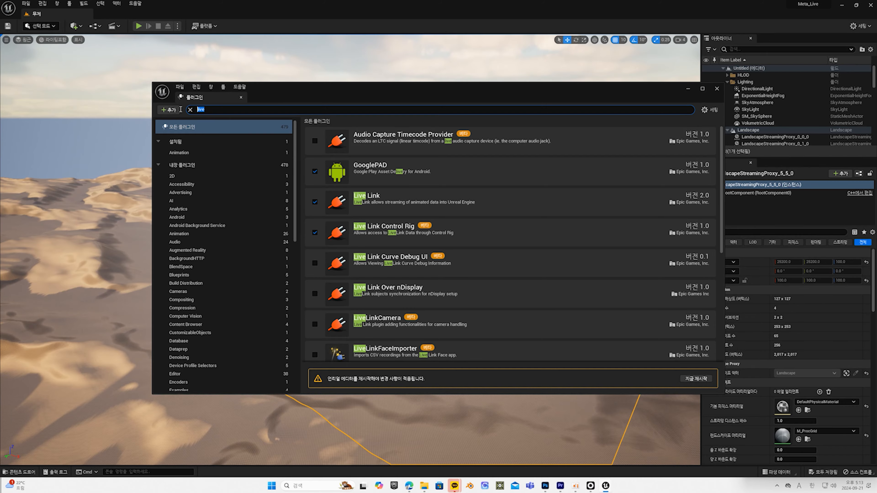
type("groom")
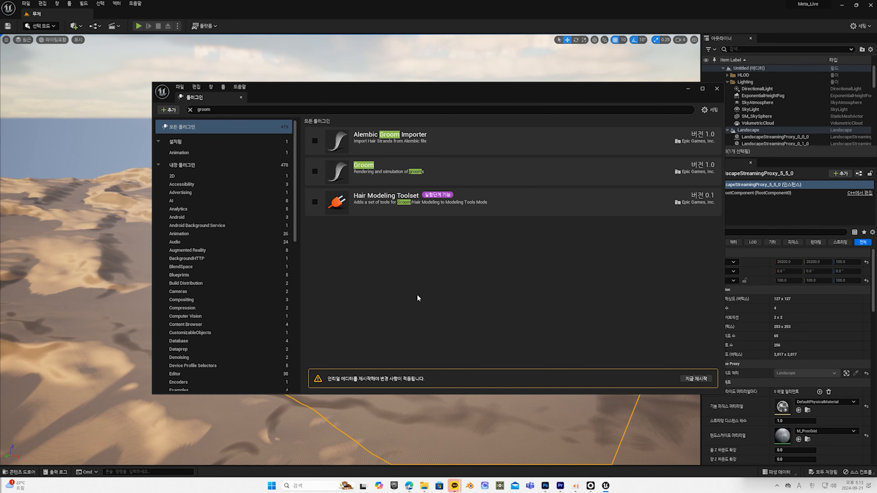
left_click(315, 171)
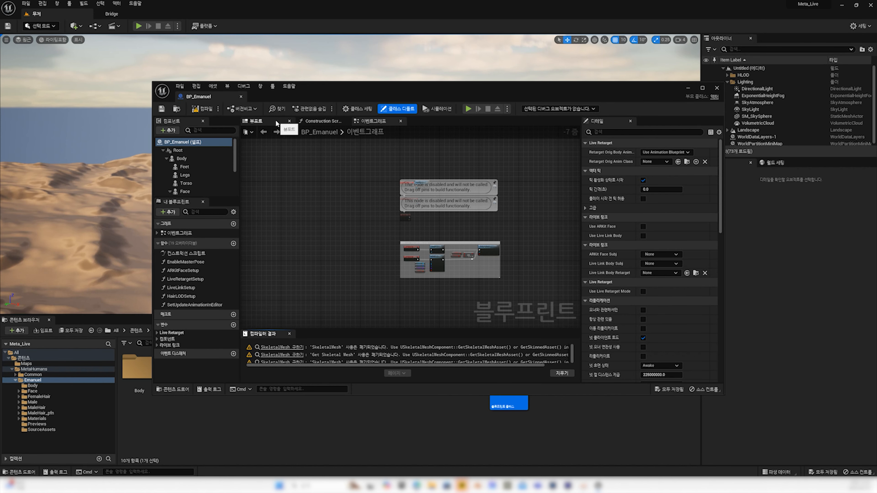
Step: Preview the character in the BP_Emanuel viewport and enlarge the Blueprint editor to fill the screen
left_click(276, 120)
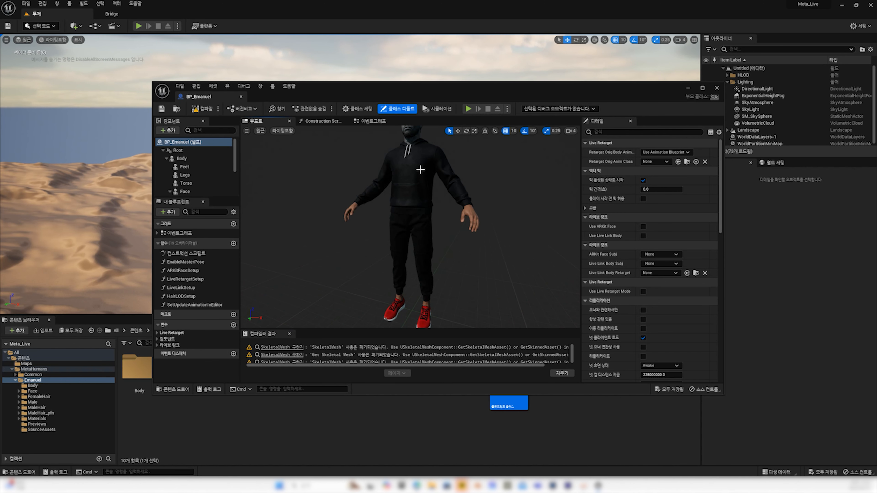
right_click_drag(486, 164, 473, 142)
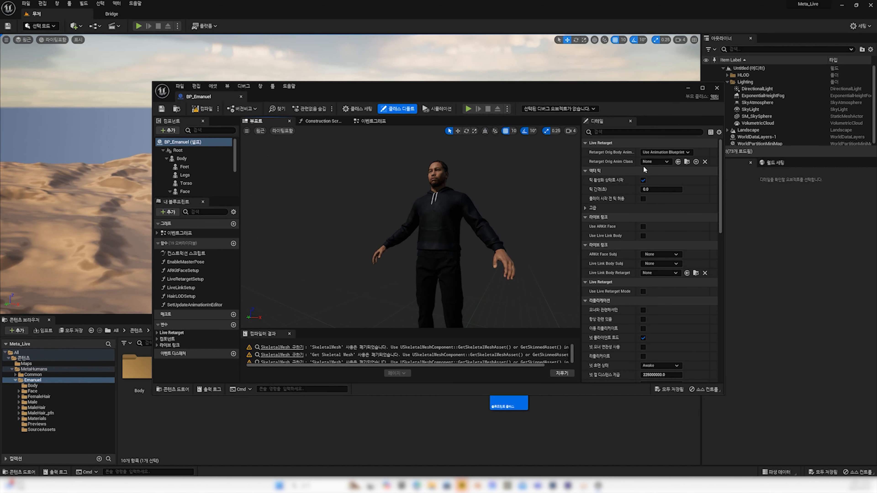
double_click(231, 97)
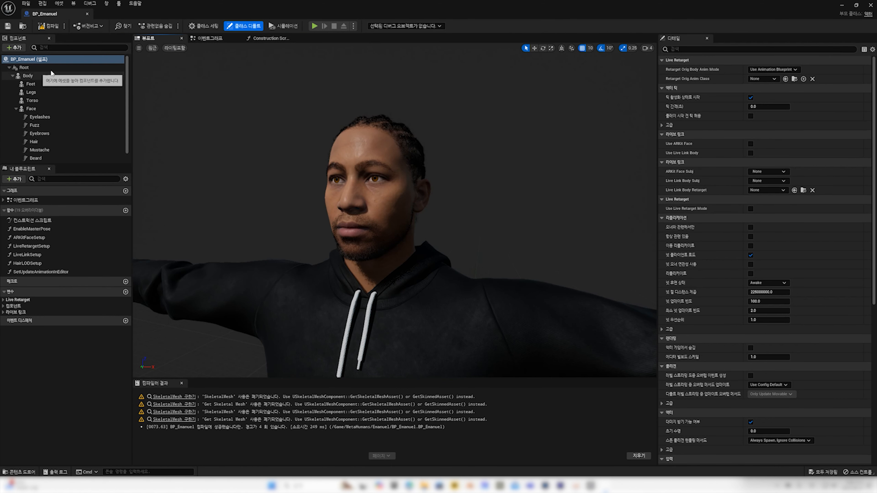
Step: Set the forced LOD (강제된 LOD) of BP_Emanuel's LODSync component to 0
left_click(225, 40)
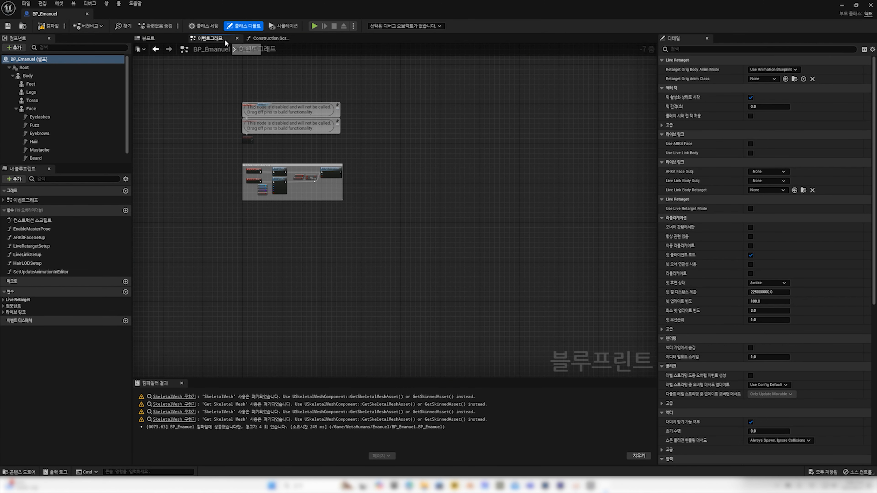
scroll(88, 140, "down", 2)
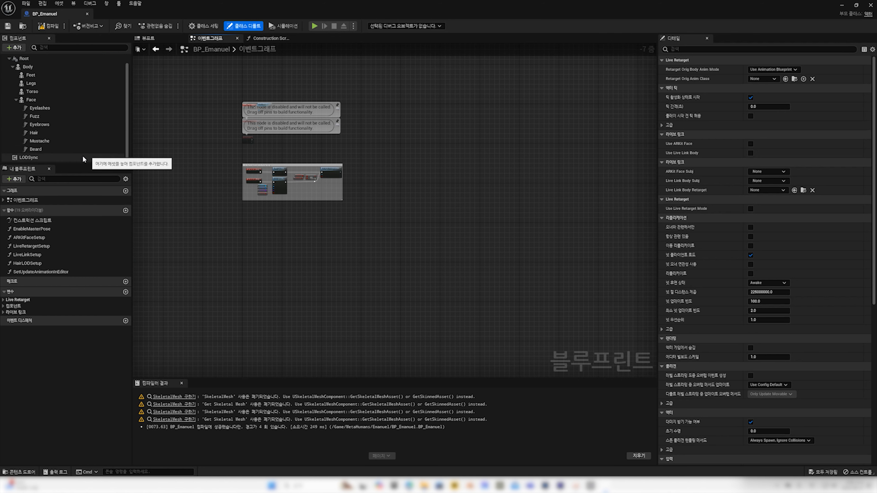
left_click(31, 157)
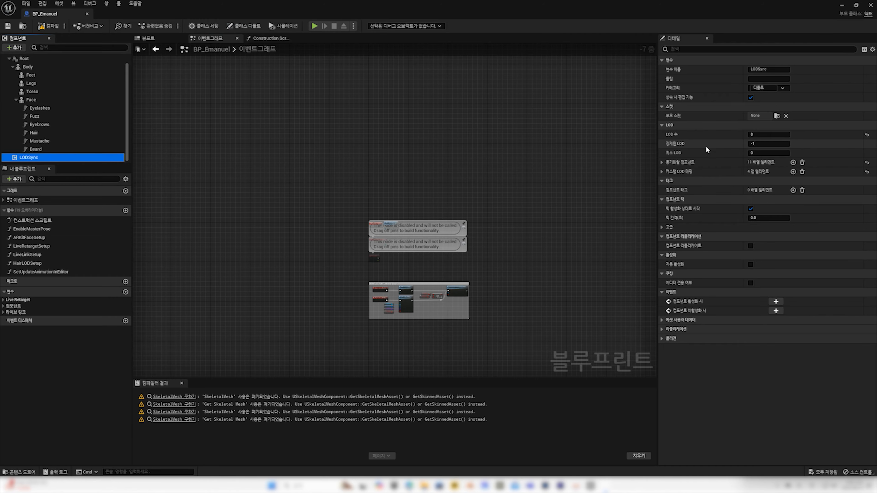
left_click(782, 144)
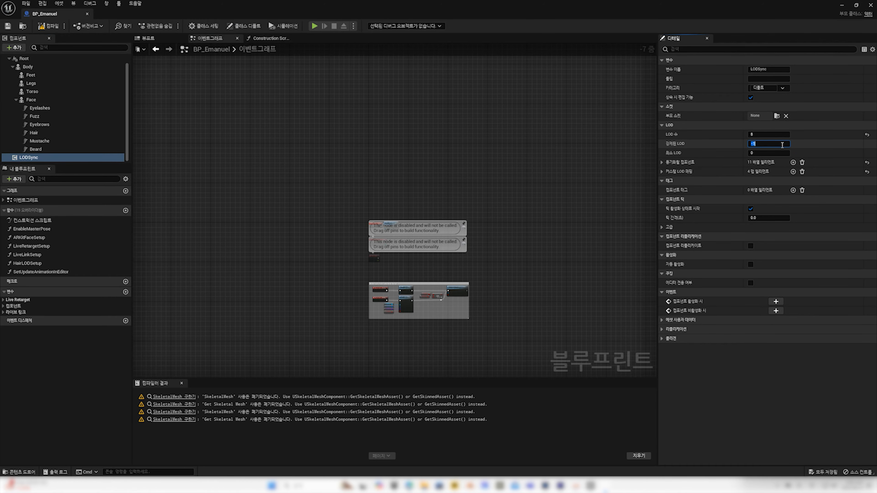
type("0")
key("Return")
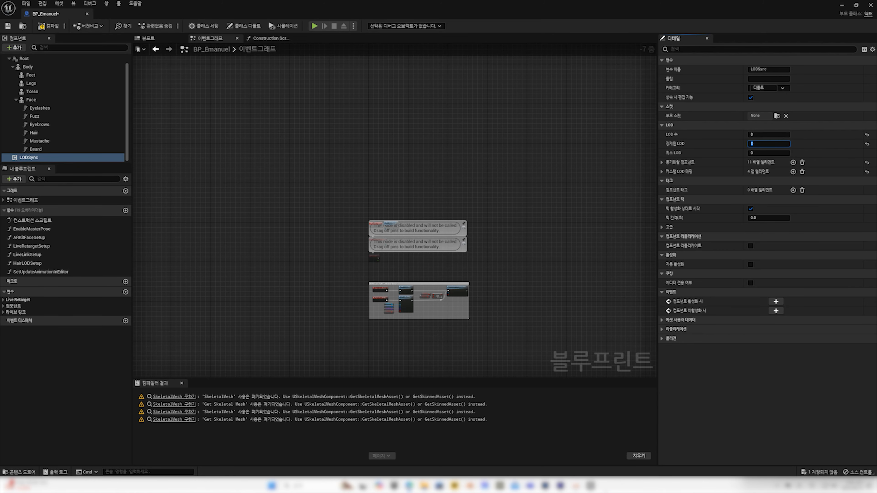
Step: Check the character's hair and face in the viewport, then save the BP_Emanuel Blueprint
left_click(152, 39)
scroll(395, 211, "up", 8)
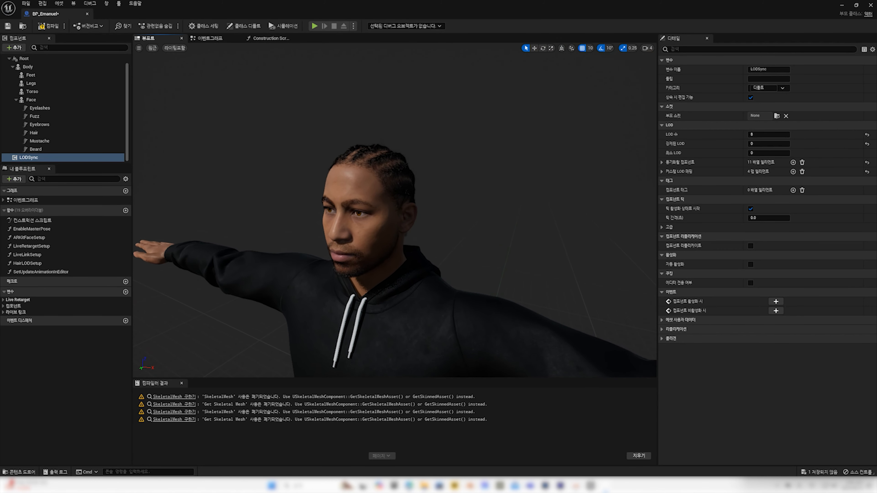
scroll(395, 211, "down", 8)
scroll(395, 211, "up", 5)
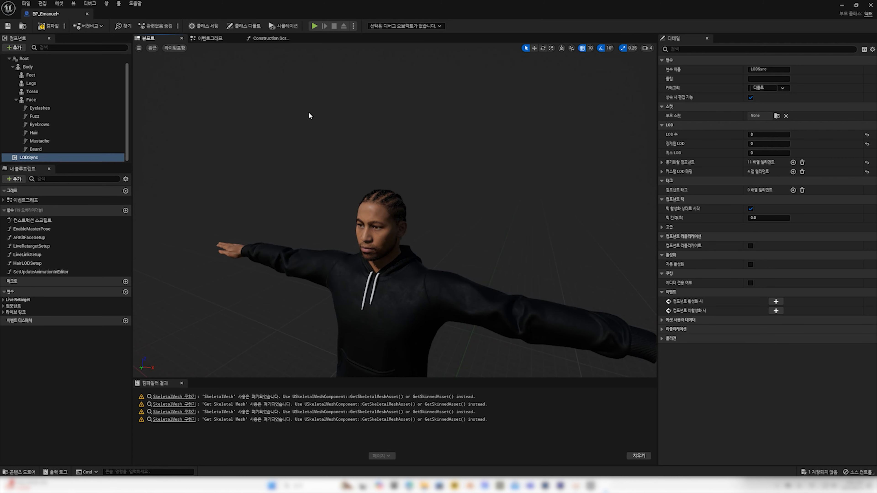
left_click(8, 25)
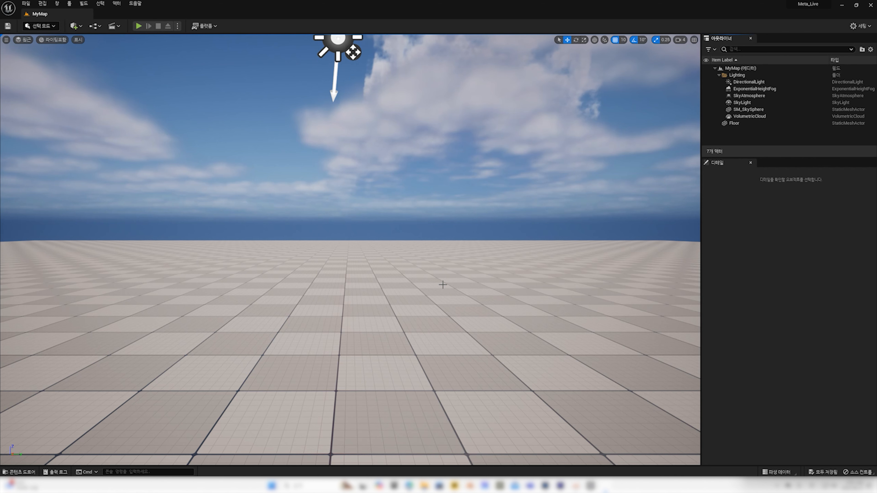
Step: Place BP_Emanuel from the content library onto the level's floor and frame the character from the front
key("ctrl+space")
left_click_drag(528, 352, 341, 348)
right_click_drag(341, 348, 253, 358)
key("d")
key("w")
key("a")
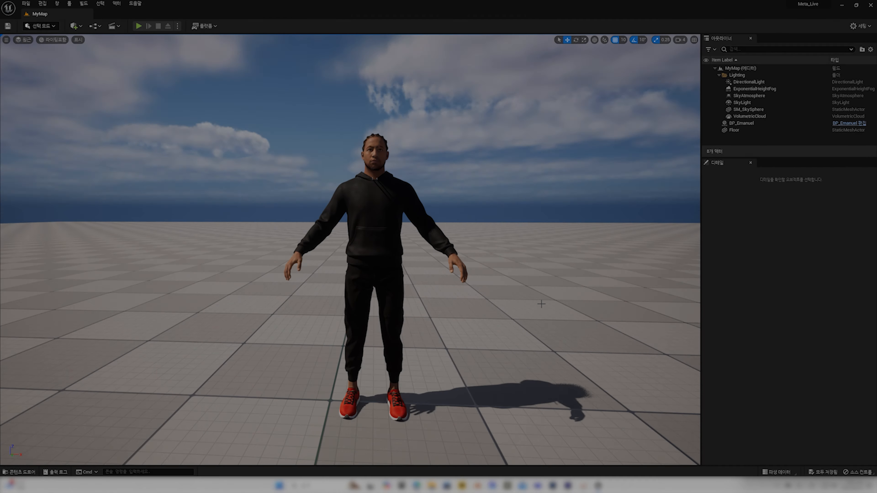
Step: Open the BP_Emanuel Blueprint from the MetaHumans/Emanuel folder for editing
key("ctrl+space")
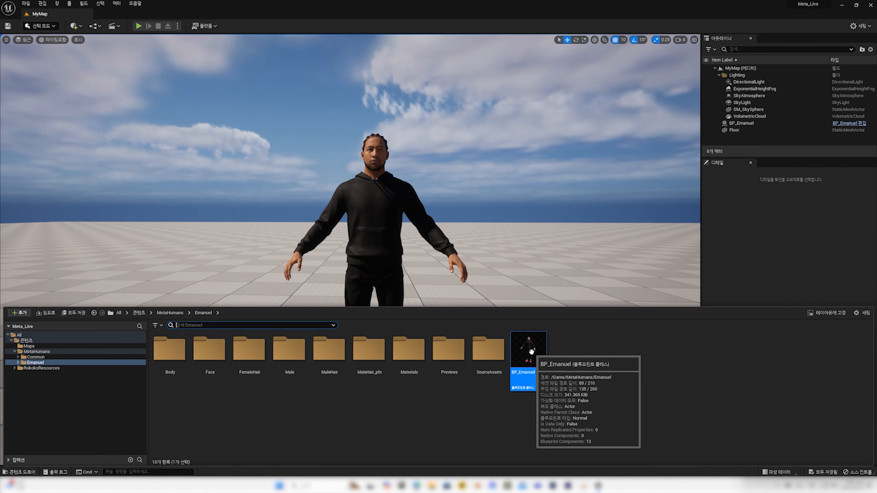
double_click(528, 356)
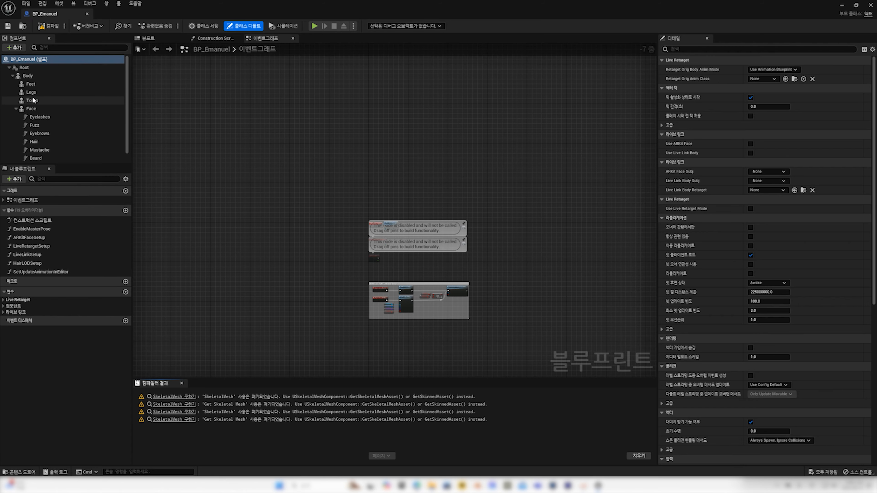
Step: Open the skeletal mesh assigned to BP_Emanuel's Body component and review its asset details down to the post-process animation Blueprint
left_click(33, 78)
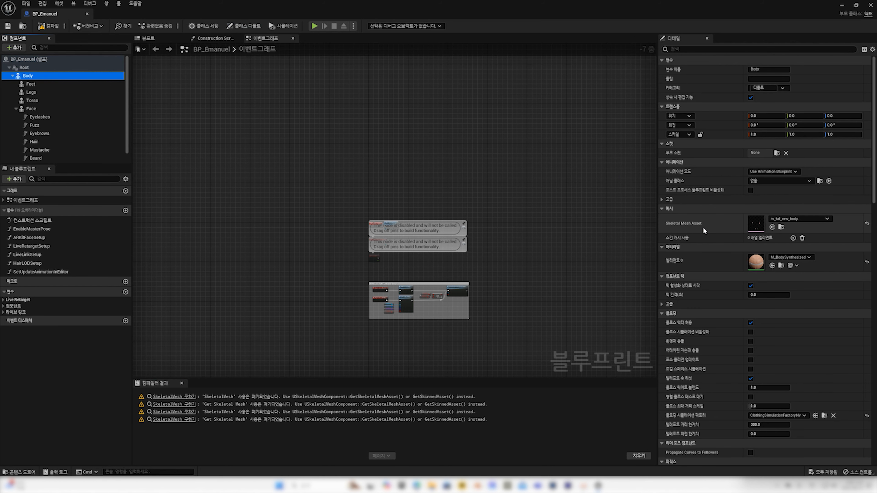
left_click(758, 226)
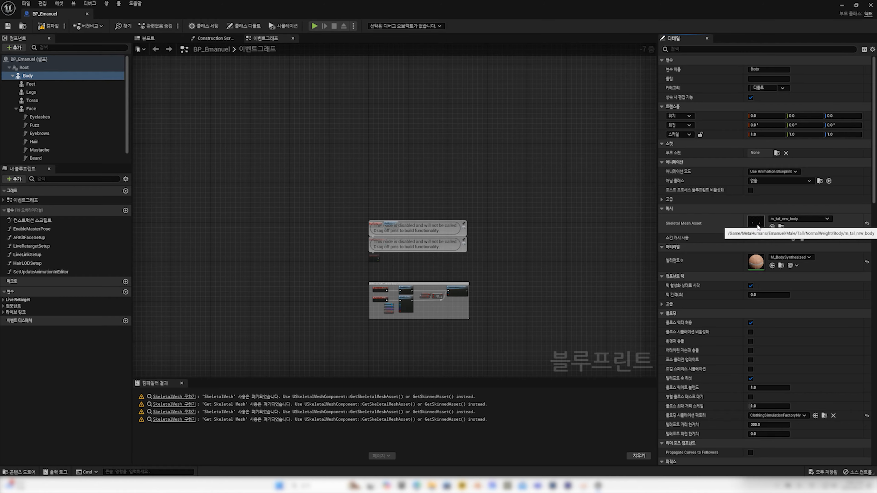
double_click(758, 226)
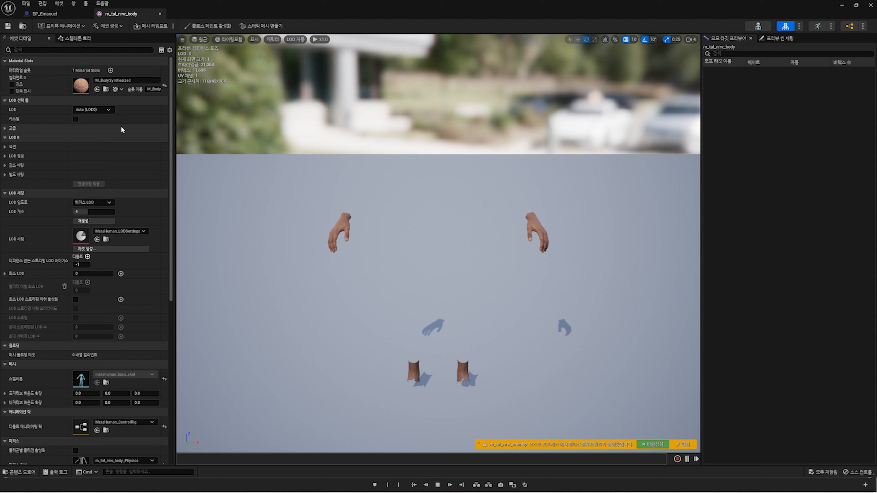
scroll(120, 129, "down", 3)
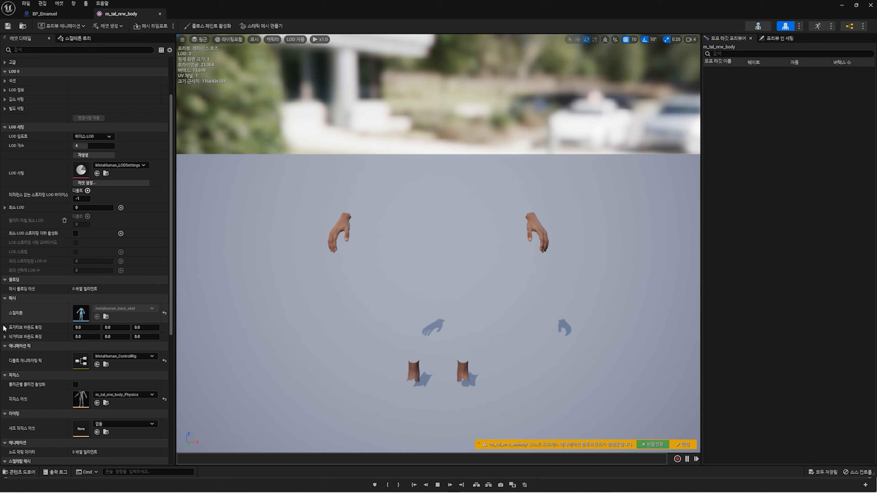
scroll(167, 324, "down", 1)
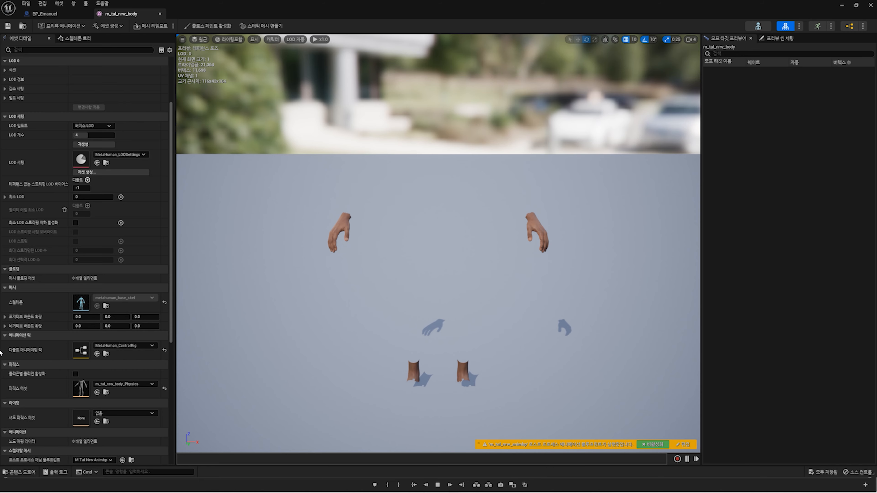
double_click(85, 390)
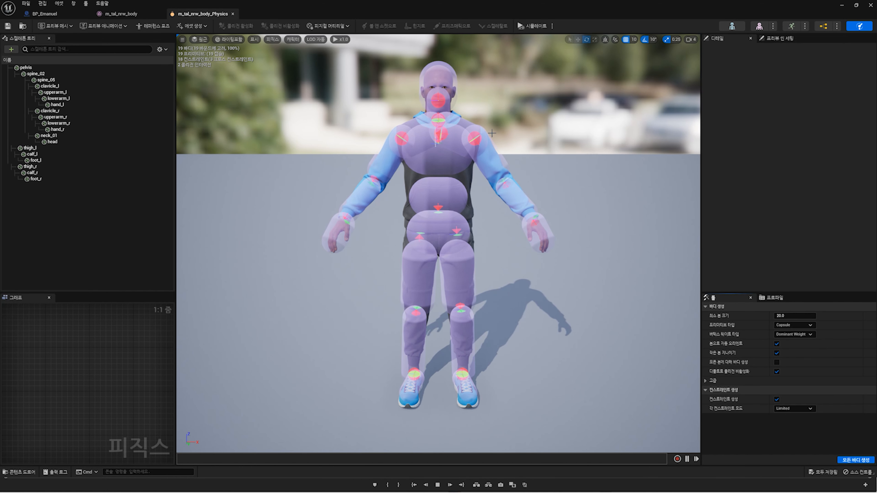
left_click(232, 14)
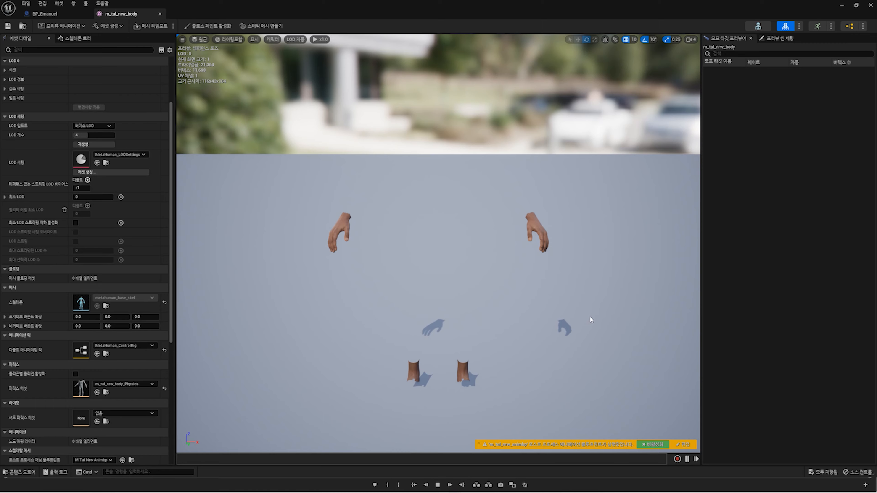
left_click(849, 26)
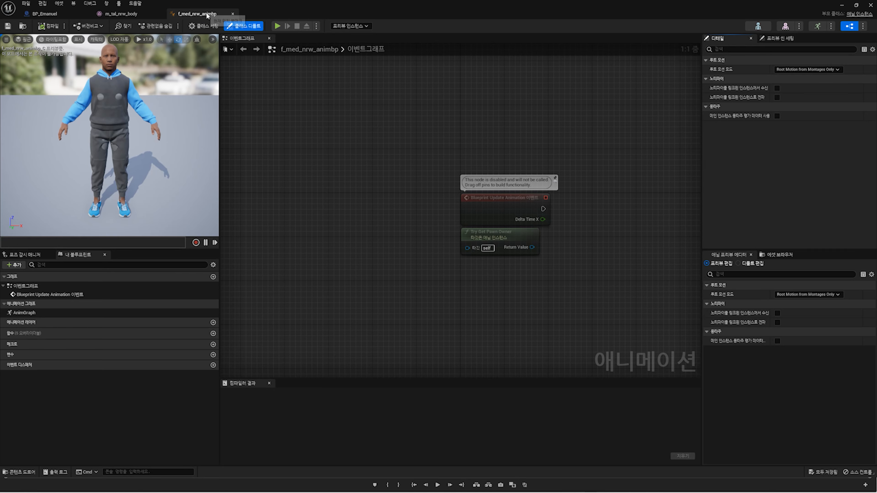
left_click(233, 14)
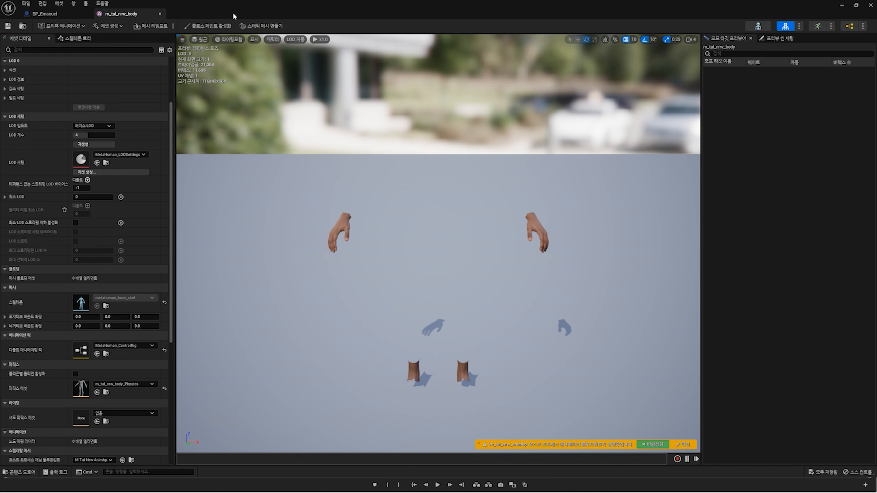
Step: Open the m_tal_nrw_animbp animation Blueprint from MetaHumans/Common/Male/Tall/NormalWeight/Body and display its AnimGraph
key("ctrl+space")
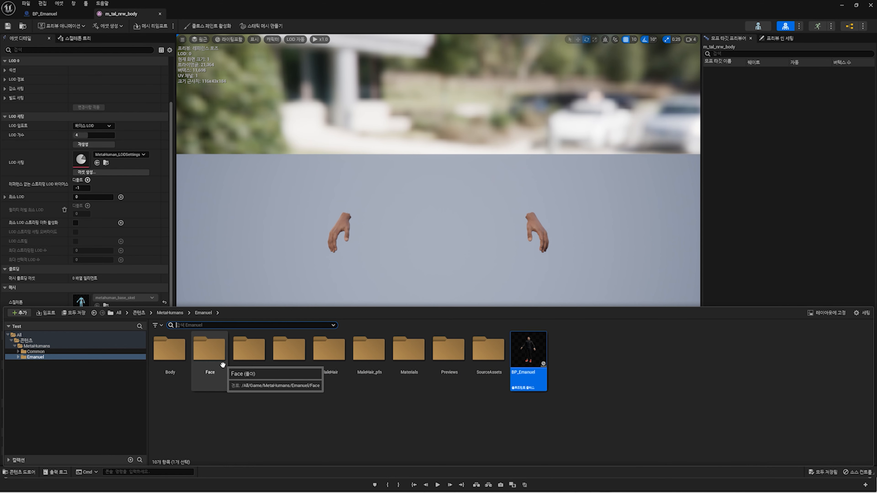
left_click(179, 312)
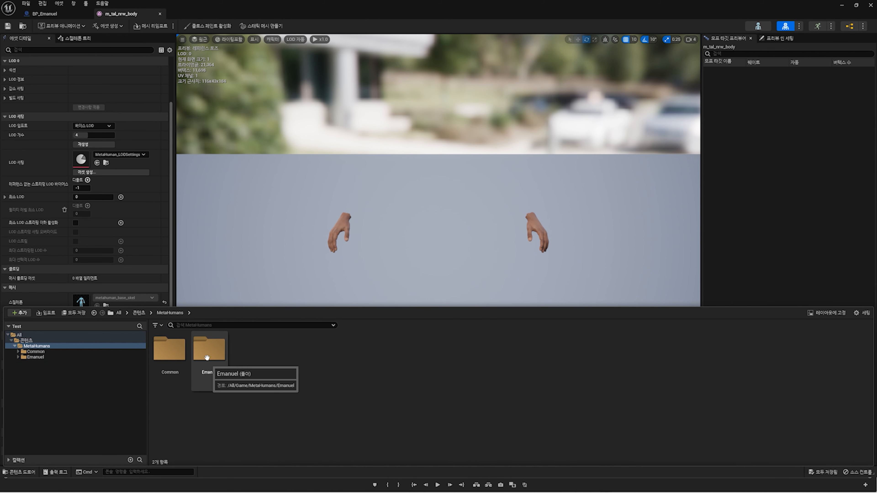
double_click(180, 388)
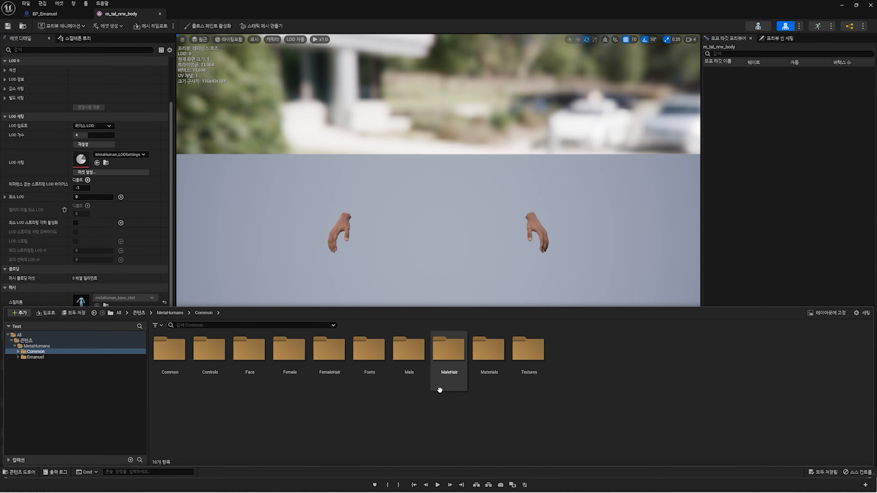
double_click(412, 386)
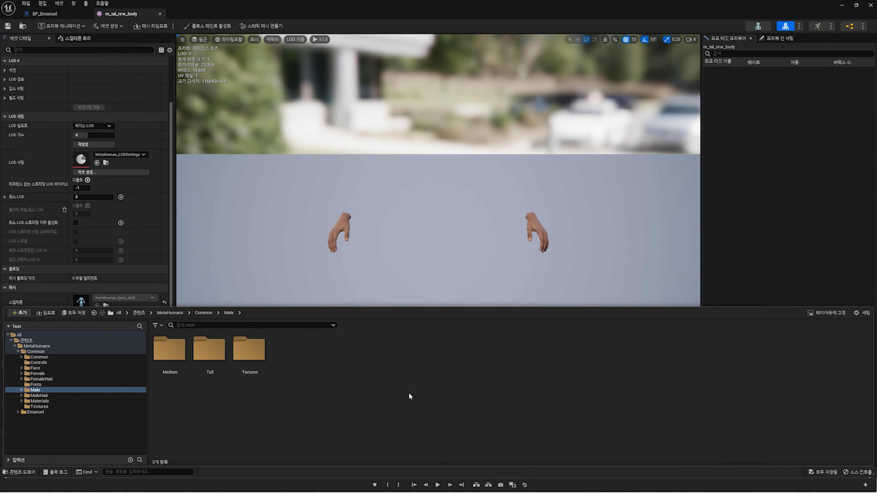
double_click(216, 386)
double_click(169, 351)
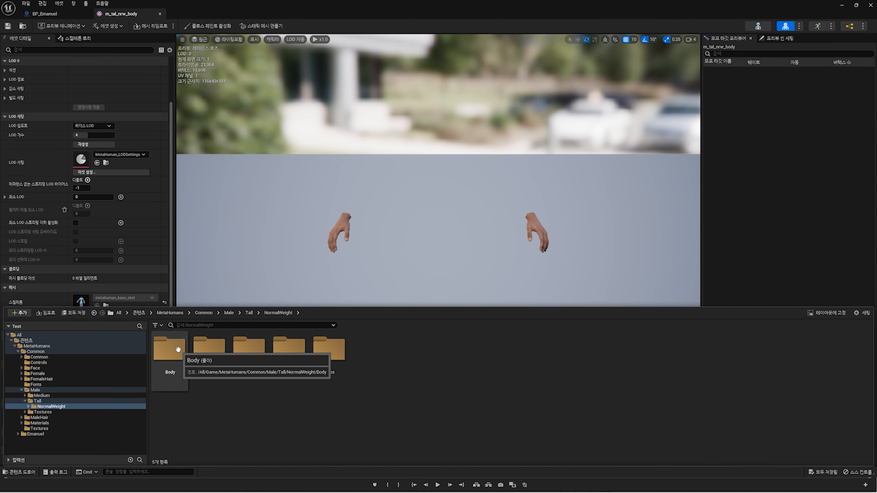
double_click(178, 350)
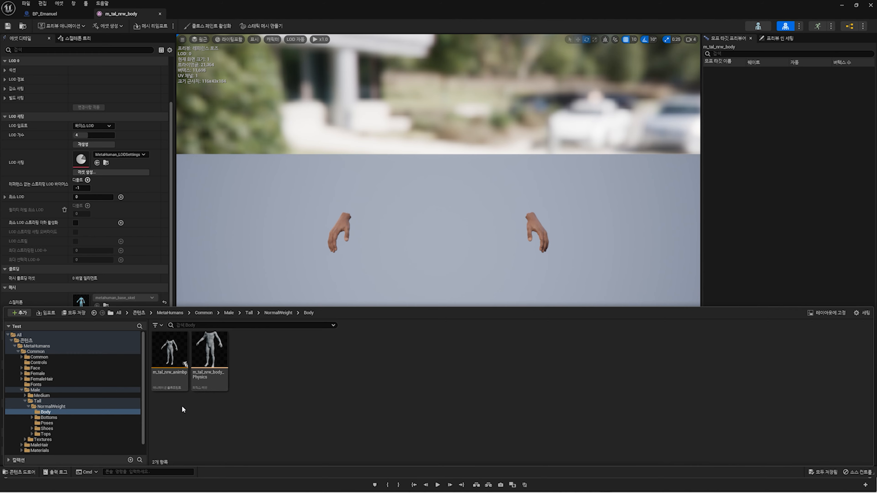
mouse_move(172, 354)
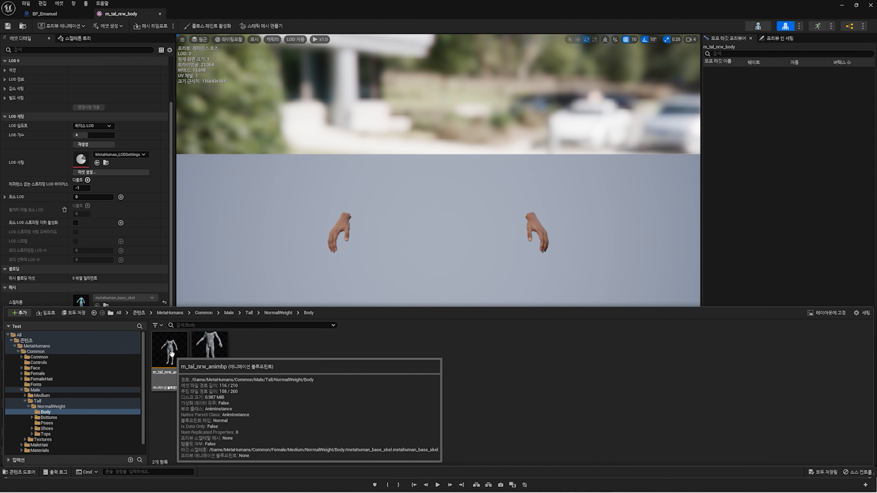
double_click(172, 354)
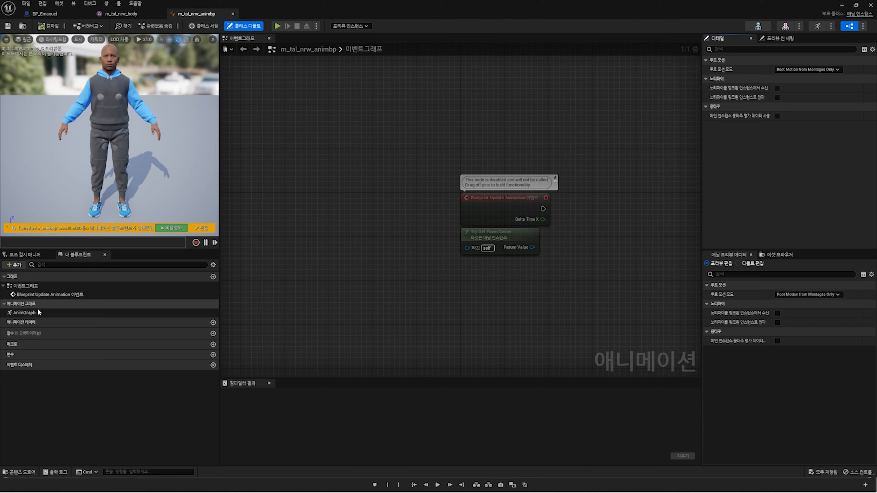
double_click(24, 313)
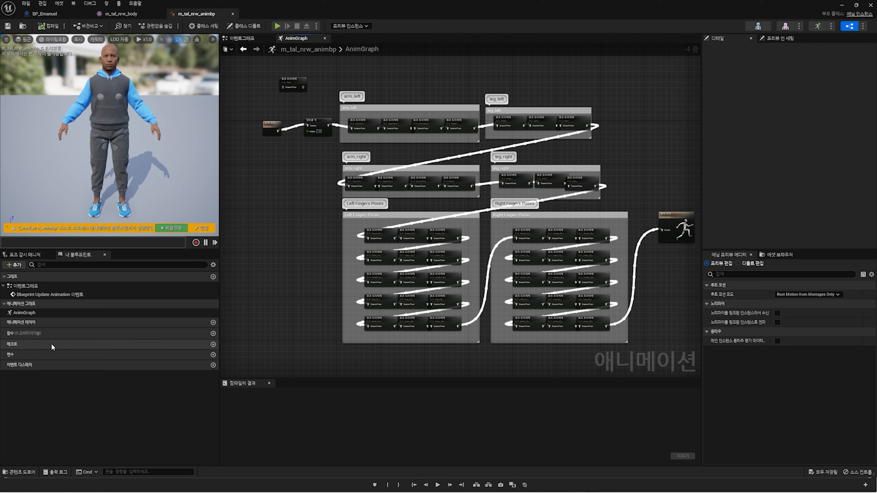
Step: Add a variable named RokokoActorName to the animation Blueprint with the Name (네임) type
left_click(213, 356)
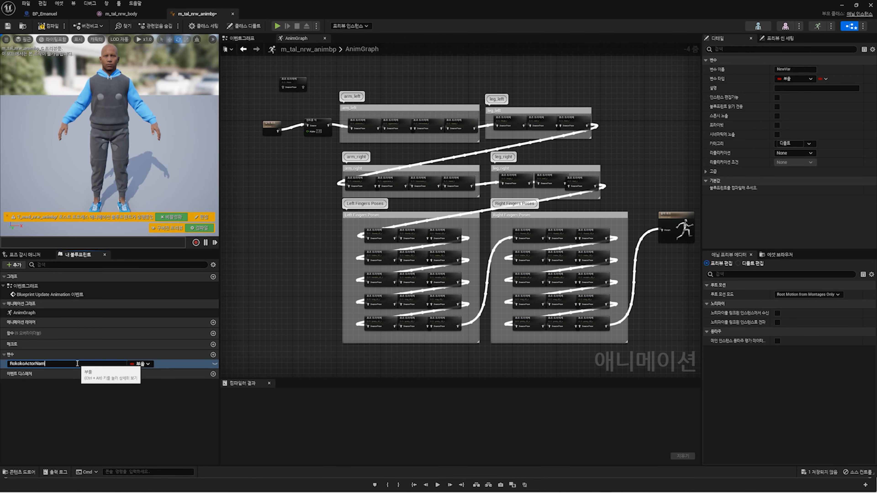
key("Return")
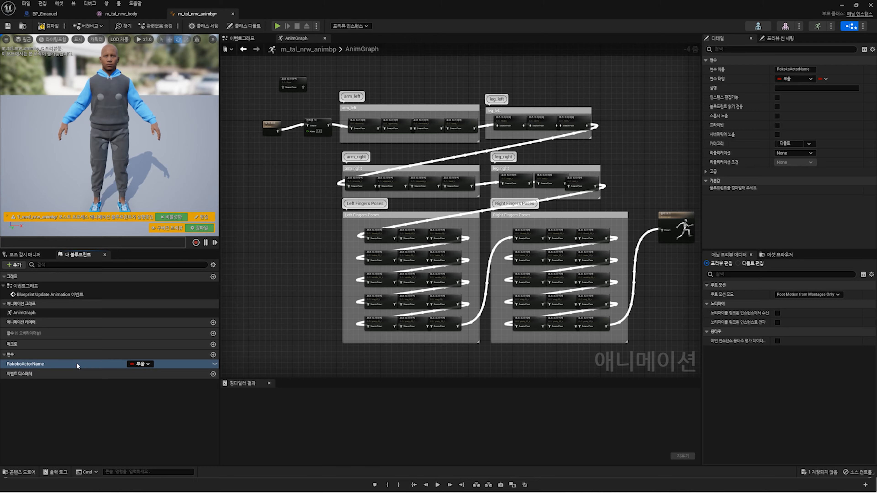
left_click(142, 364)
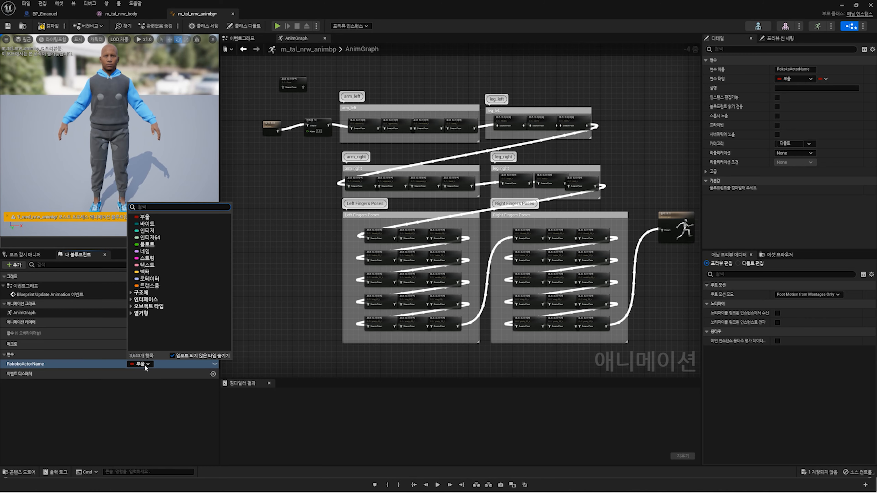
left_click(182, 249)
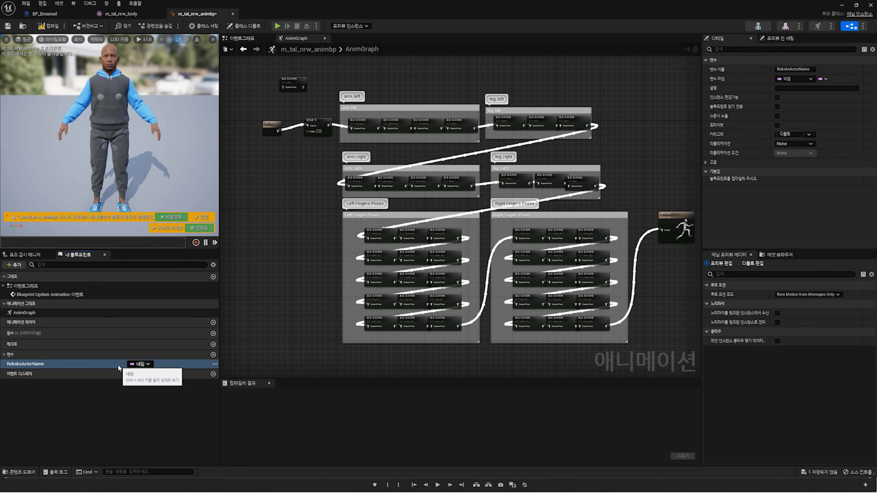
Step: Add a RokokoBodyMap variable, save the Blueprint, and set the variable's type to a Rokoko Body Map Data class reference (클래스 레퍼런스)
left_click(213, 355)
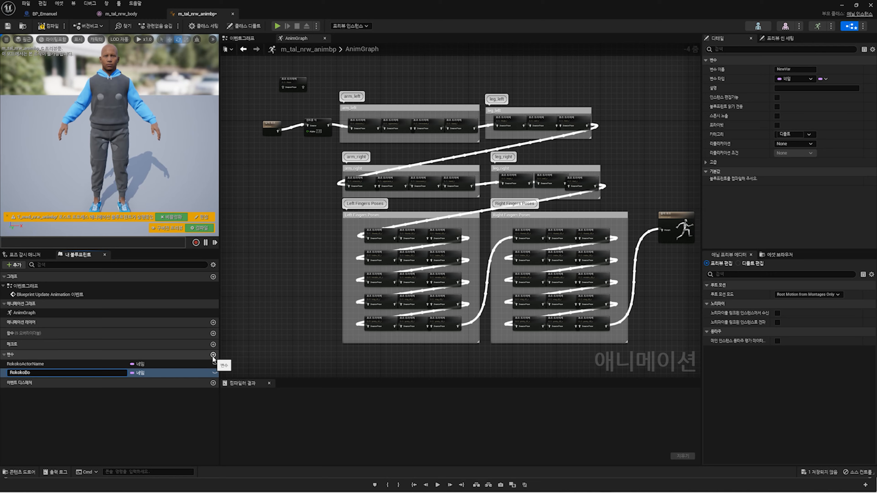
key("Return")
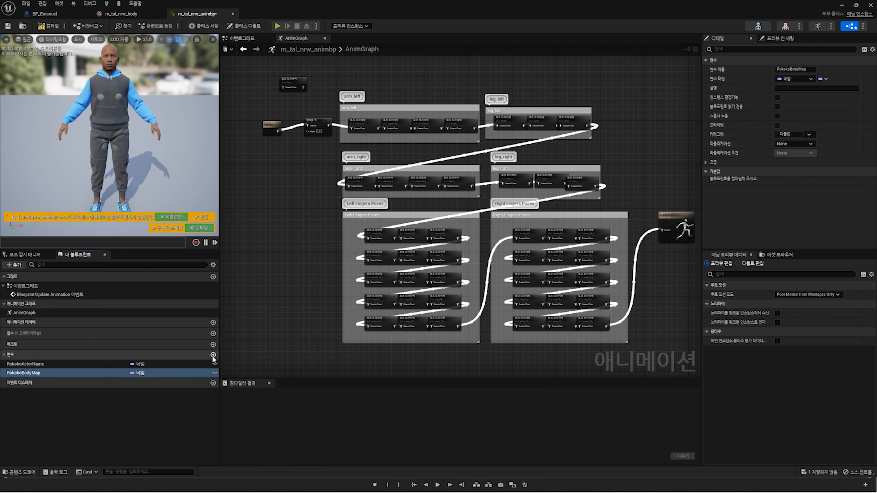
left_click(141, 374)
key("ctrl+s")
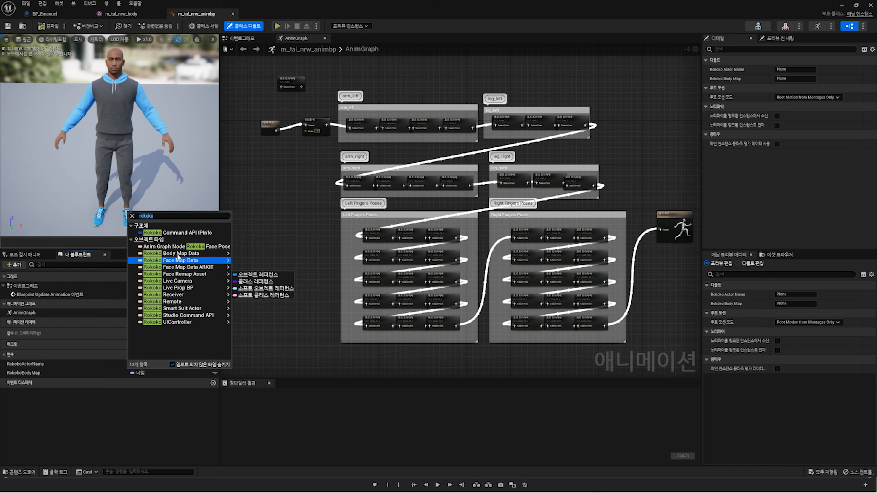
mouse_move(197, 256)
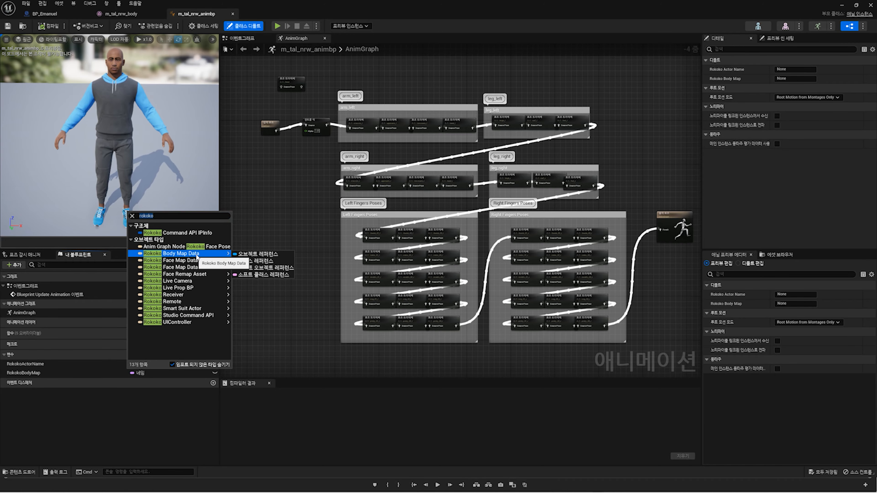
left_click(287, 262)
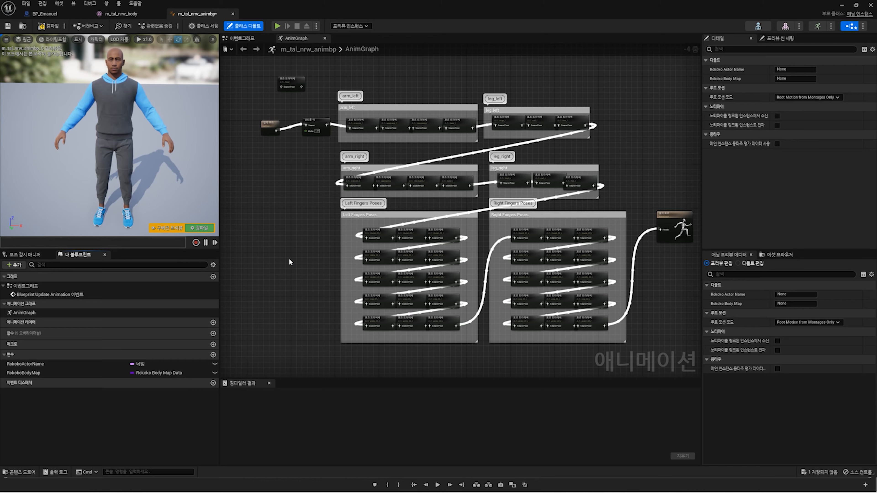
Step: Move the input pose and Control Rig (컨트롤 릭) nodes away from the arm_left group to free space between them
scroll(283, 202, "up", 1)
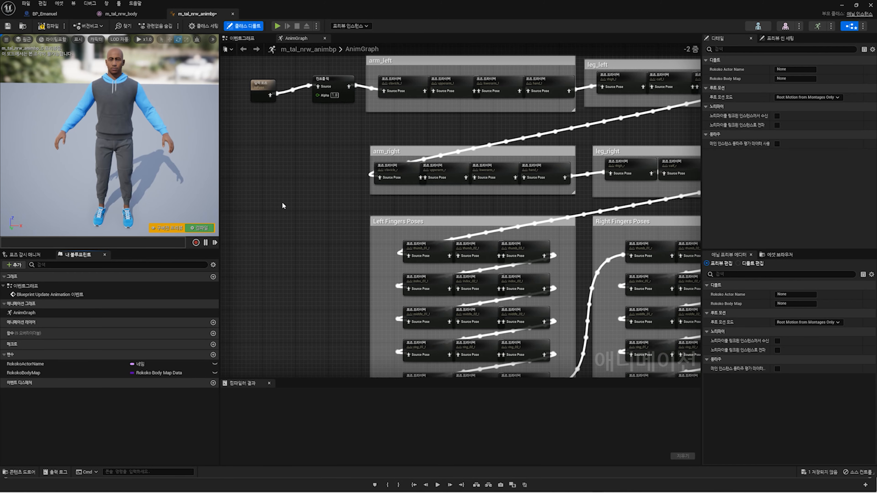
scroll(319, 147, "up", 1)
right_click_drag(319, 147, 441, 238)
left_click_drag(442, 238, 373, 171)
left_click_drag(456, 174, 373, 170)
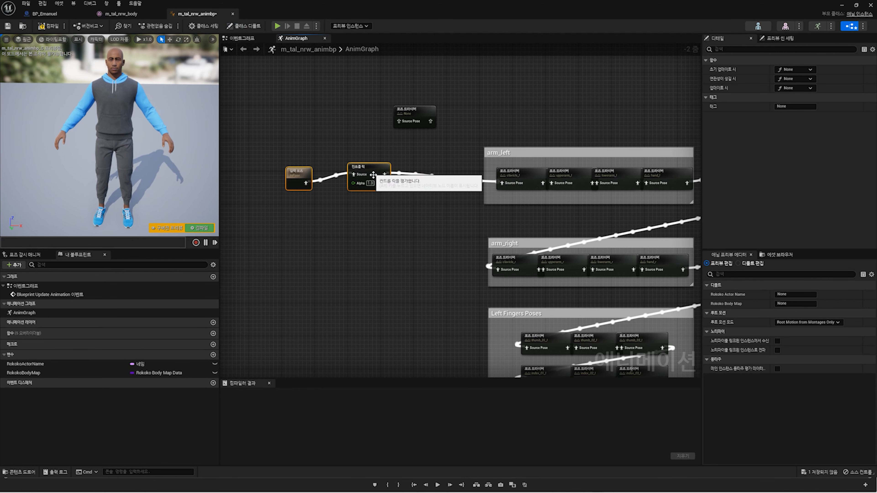
Step: Add a Rokoko Body Pose node to the AnimGraph and place it just below the link between Control Rig and arm_left
right_click(399, 209)
type("roko")
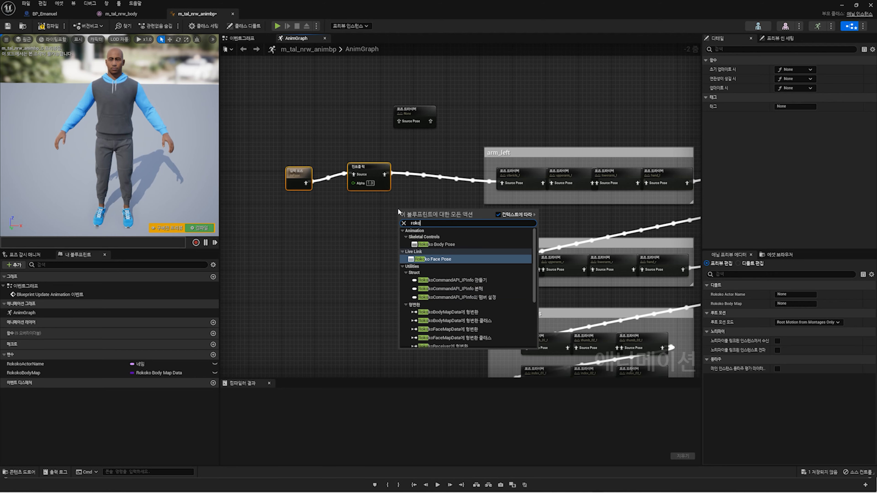
type("ko")
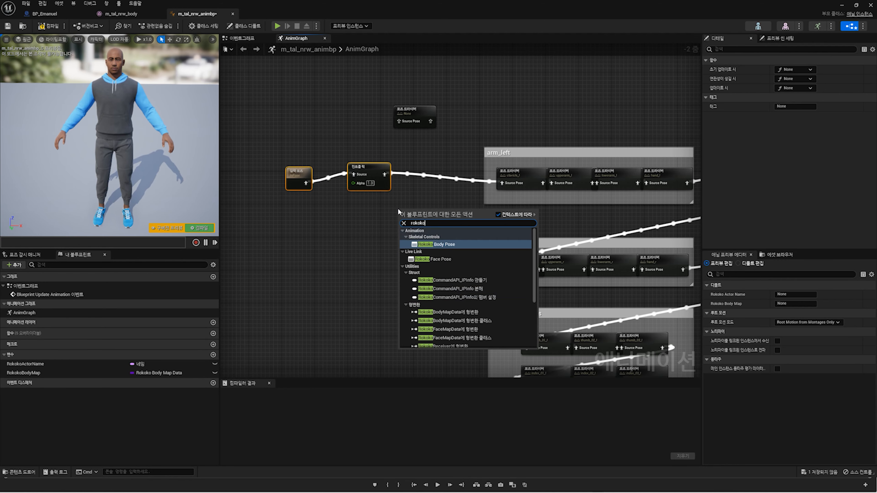
key("Return")
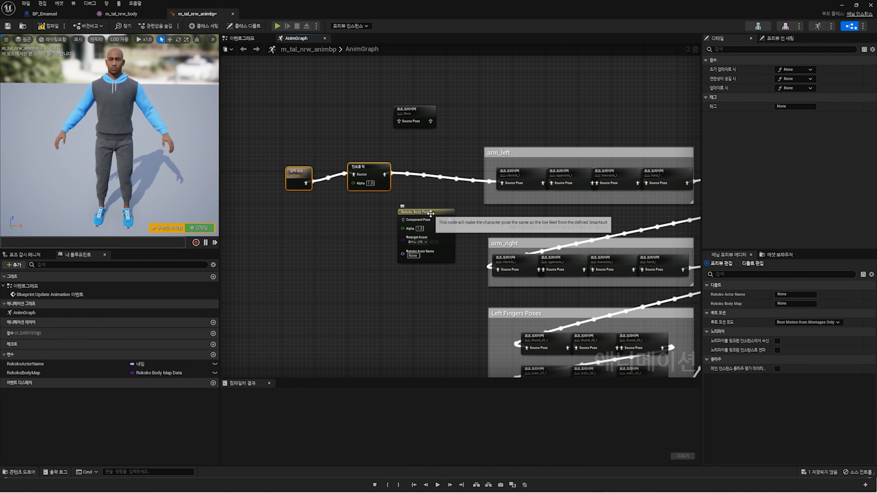
left_click_drag(430, 214, 436, 201)
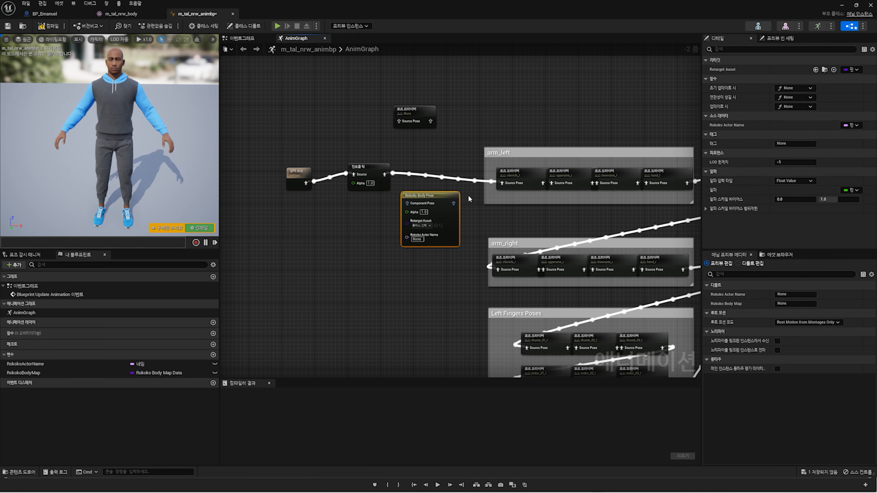
scroll(469, 198, "up", 2)
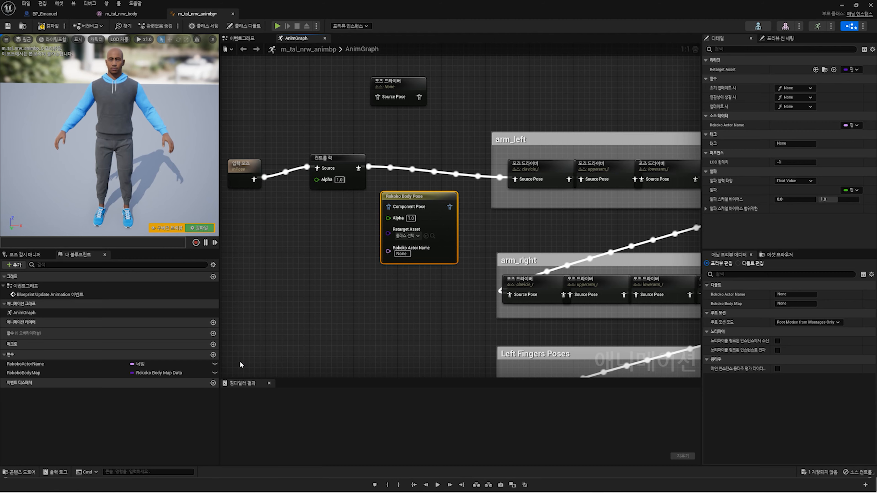
Step: Add getters for RokokoActorName and RokokoBodyMap and connect them to Rokoko Body Pose's Rokoko Actor Name and Retarget Asset inputs
left_click_drag(36, 367, 282, 237)
left_click(303, 247)
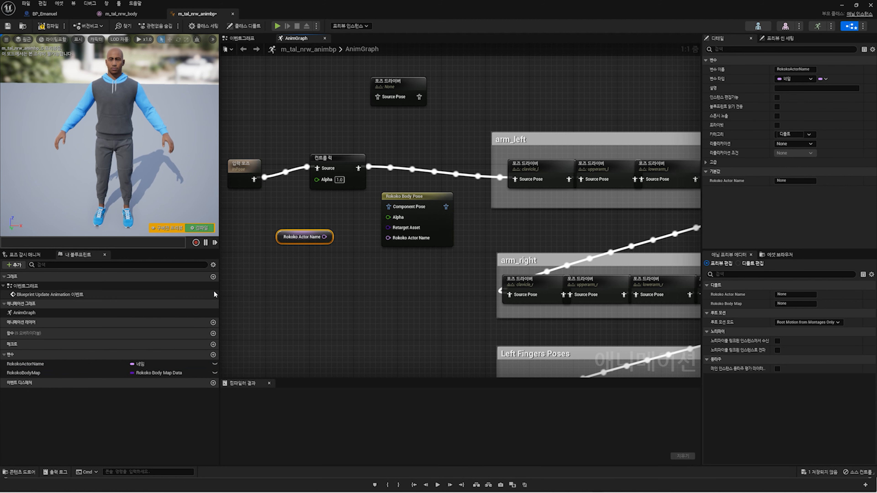
left_click_drag(34, 373, 282, 257)
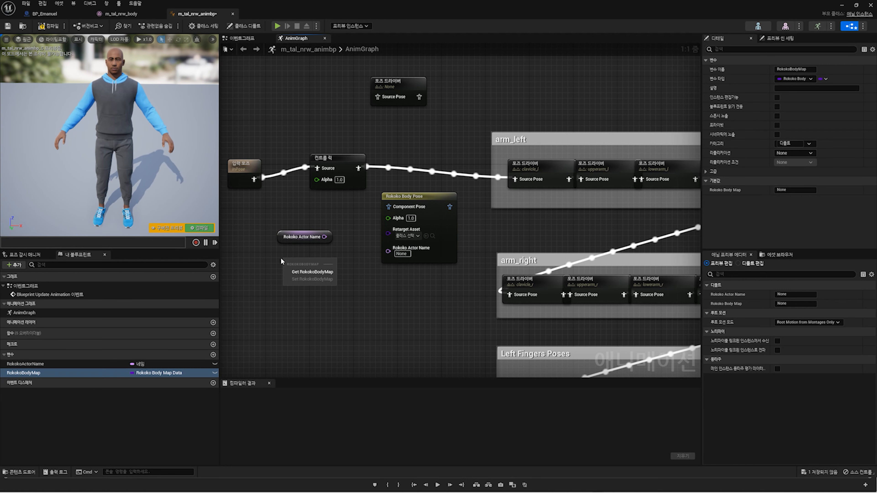
left_click(324, 272)
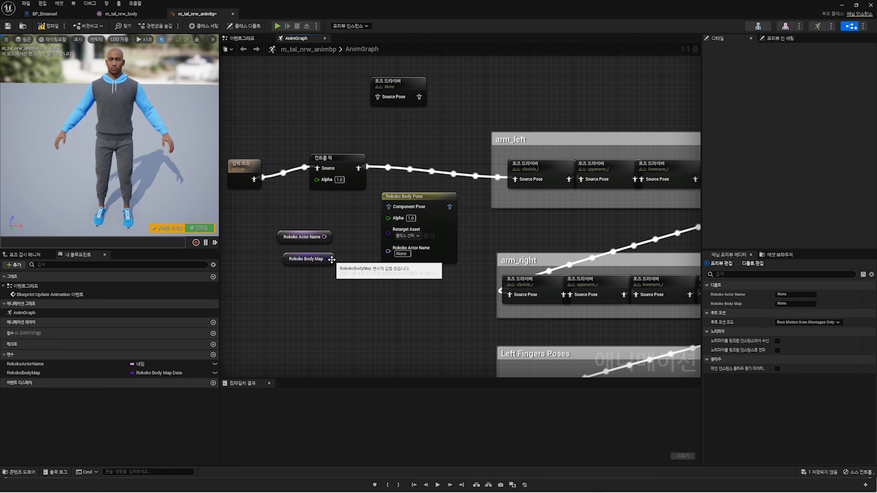
left_click_drag(326, 259, 387, 233)
left_click_drag(329, 239, 389, 244)
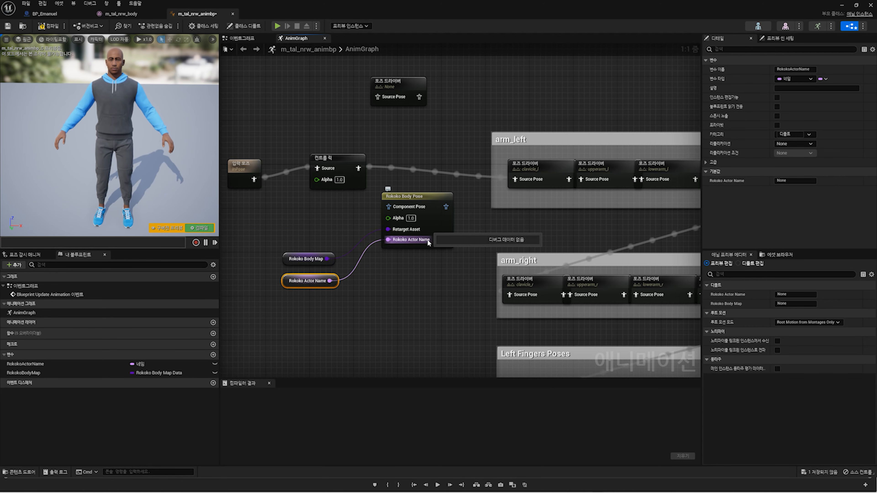
Step: Wire the Rokoko Body Pose node between the Control Rig (컨트롤 릭) output and the first pose driver in arm_left
left_click_drag(450, 209, 515, 182)
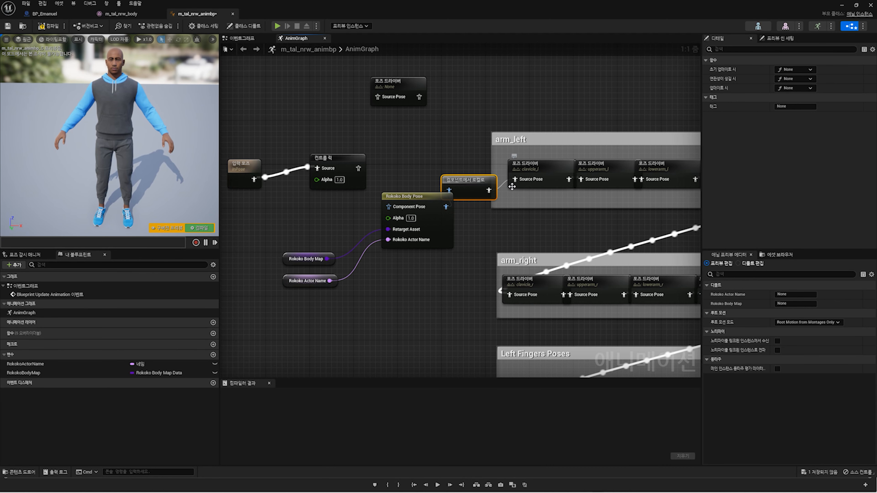
left_click_drag(386, 179, 361, 166)
scroll(362, 168, "down", 2)
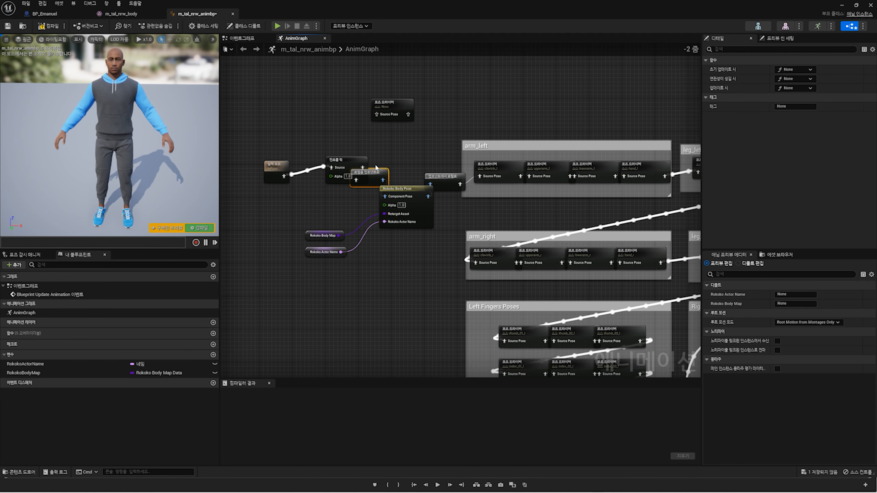
Step: Set the Rokoko Actor Name value to MetaHuman, apply it as the default, and compile the Blueprint
left_click(415, 193)
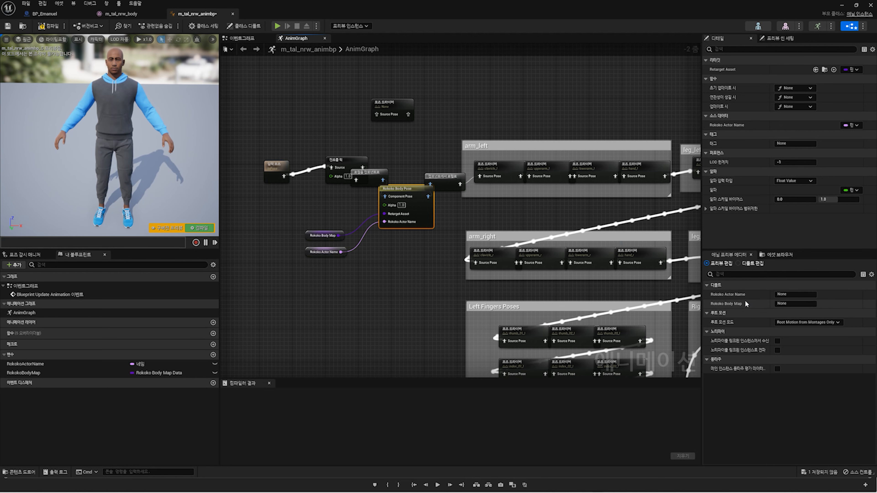
left_click(790, 294)
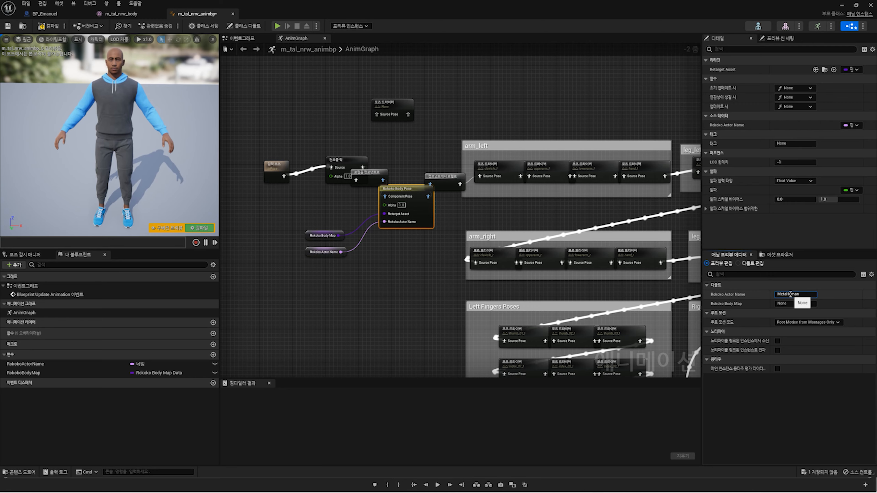
key("Return")
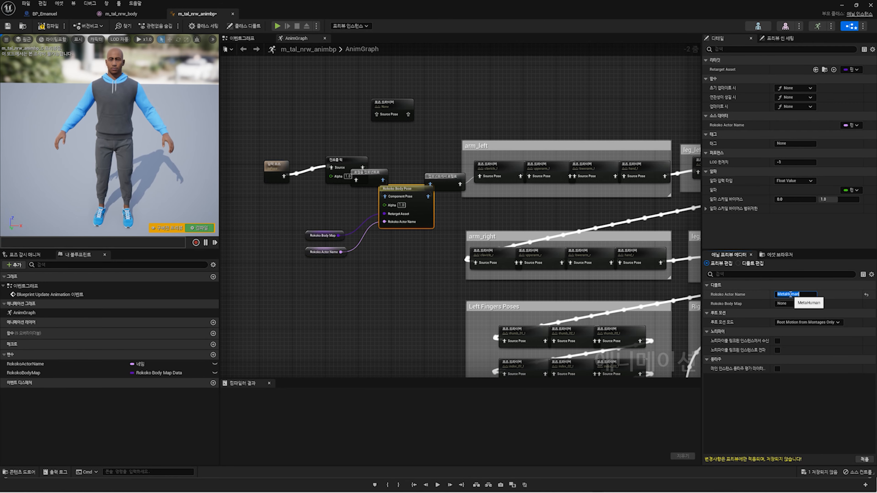
key("Tab")
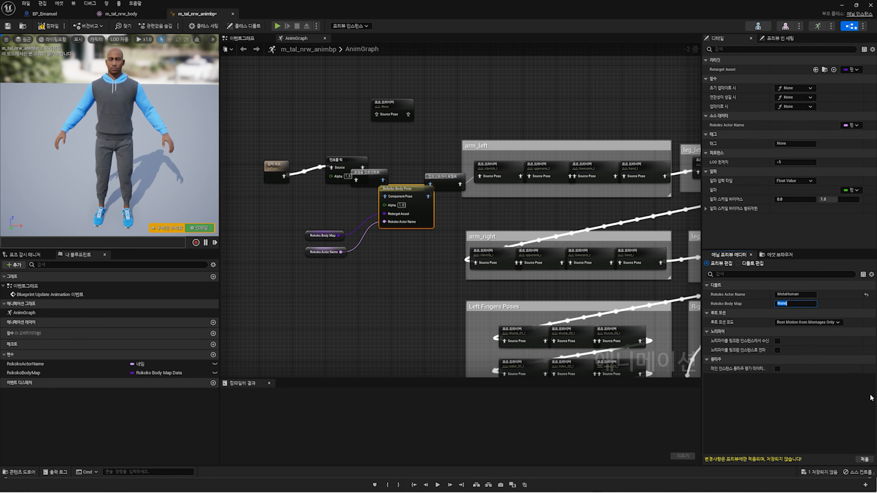
left_click(866, 459)
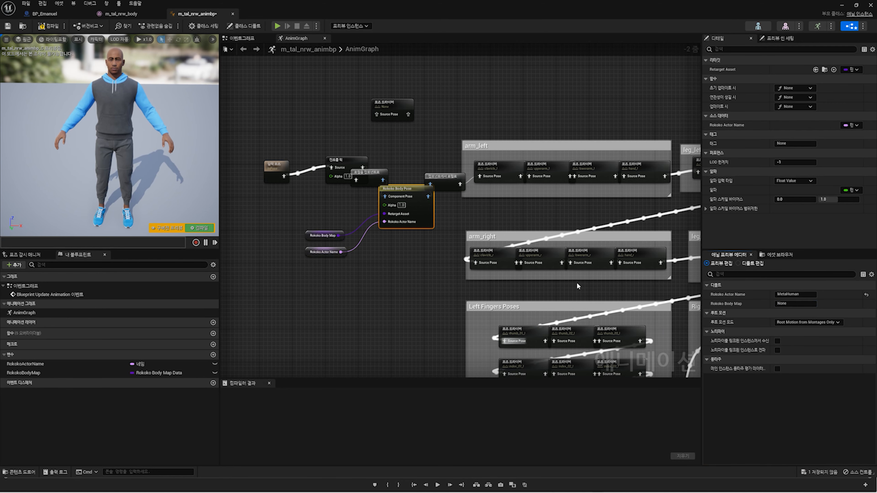
left_click(49, 26)
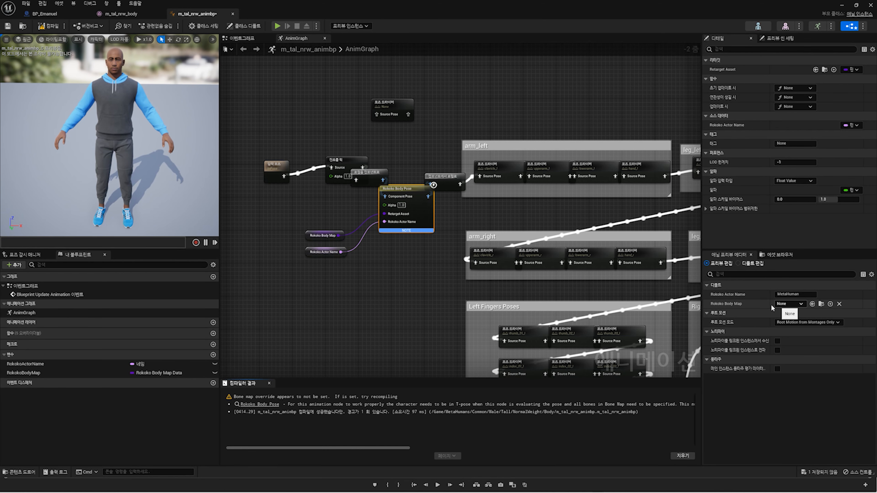
Step: Set the Rokoko Body Map value to Metahuman_BoneMap, apply it as the default, and compile the Blueprint
left_click(801, 302)
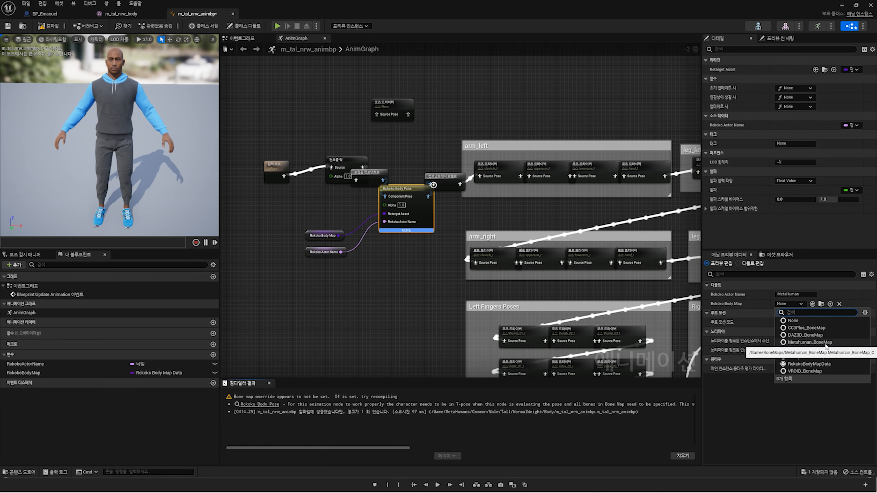
left_click(810, 342)
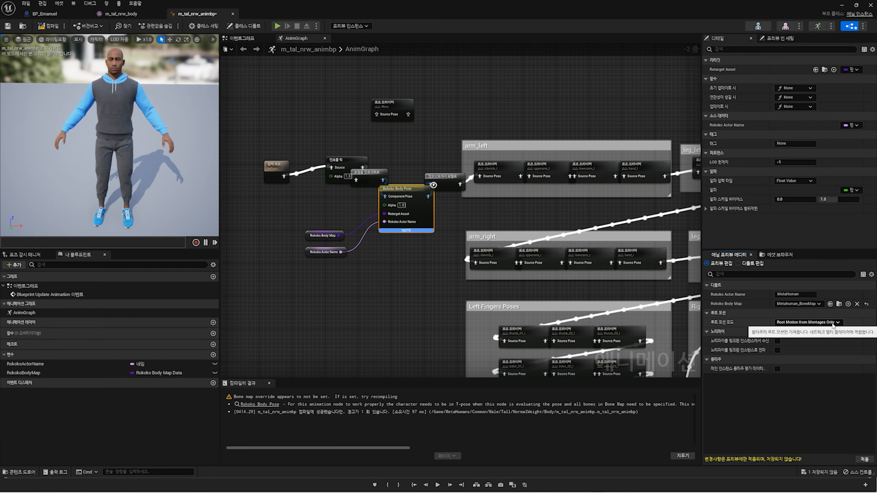
left_click(865, 459)
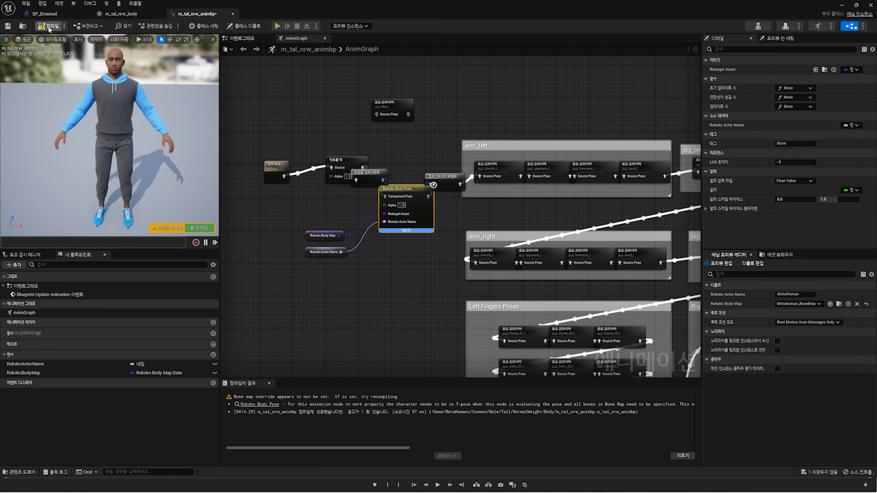
left_click_drag(335, 161, 315, 153)
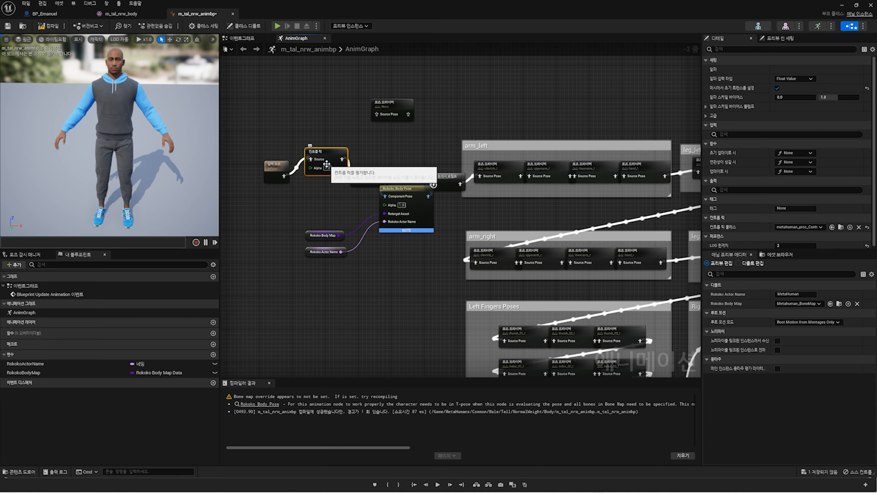
key("F7")
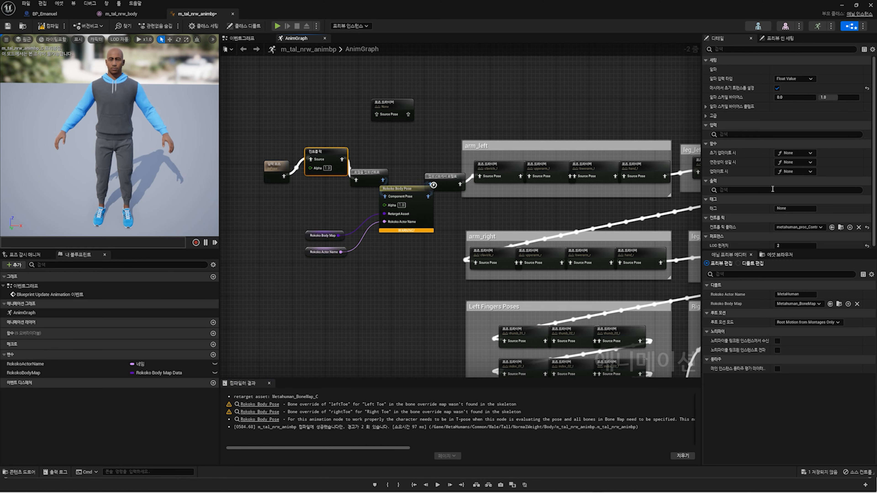
Step: Set the Control Rig node's class (컨트롤 릭 클래스) to Rokoko_MetaHuman_T_Pose and compile the Blueprint
scroll(779, 213, "down", 1)
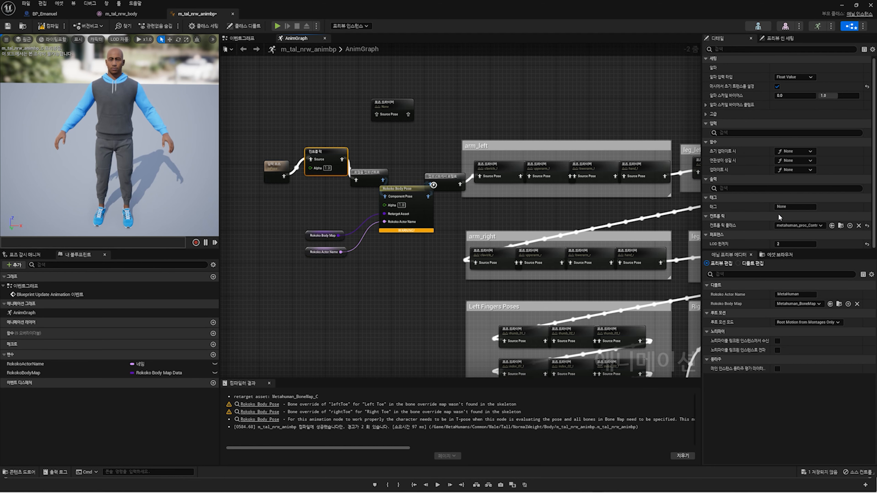
left_click(821, 226)
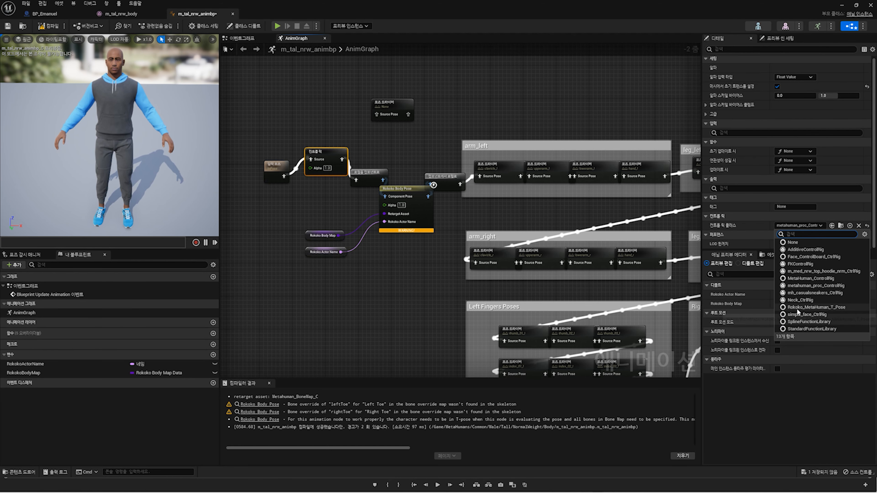
left_click(846, 308)
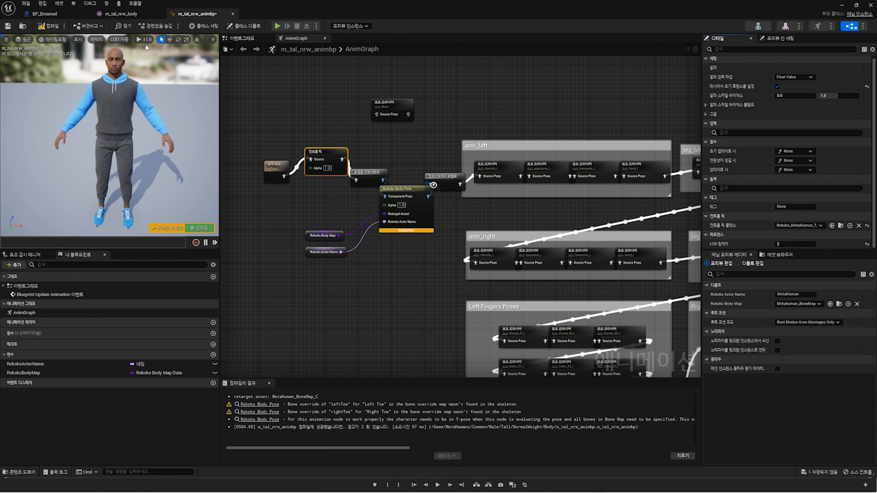
left_click(49, 26)
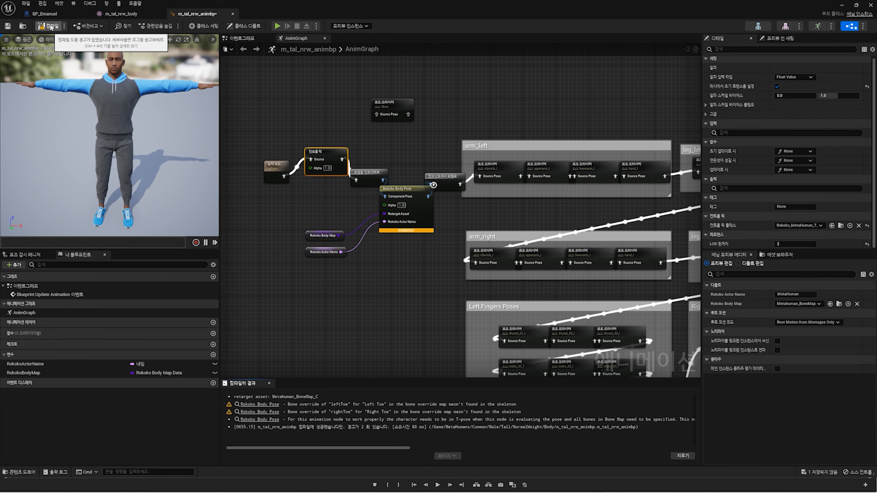
left_click_drag(323, 153, 319, 153)
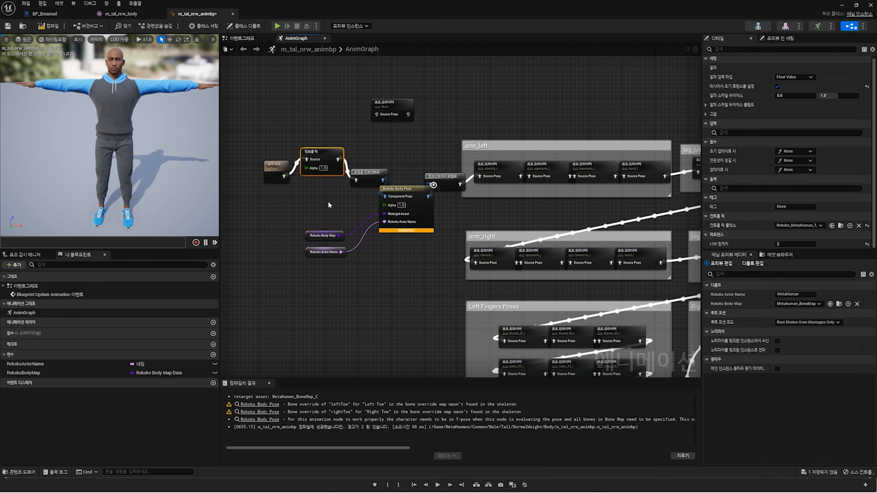
Step: Open the Emanuel_FaceMesh asset used by the Face component of BP_Emanuel
left_click(52, 17)
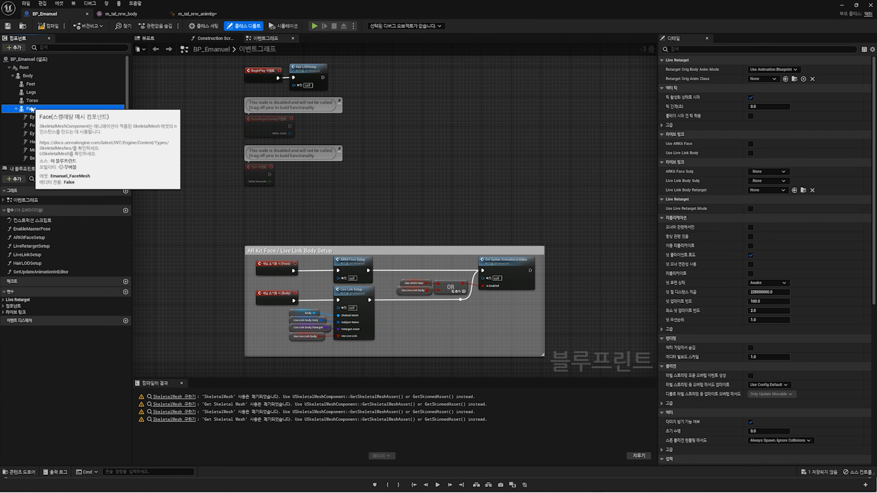
left_click(32, 109)
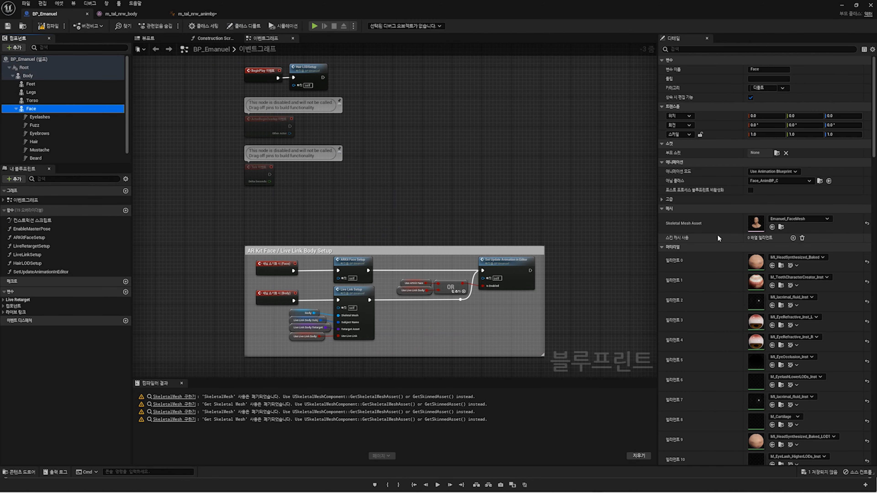
double_click(762, 230)
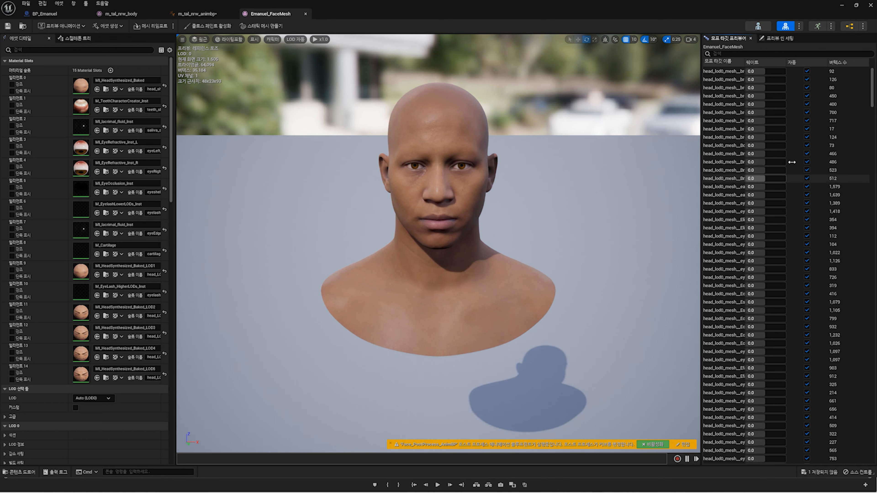
Step: Open the Face_AnimBP animation Blueprint from the face mesh and bring up its AnimGraph
left_click(850, 28)
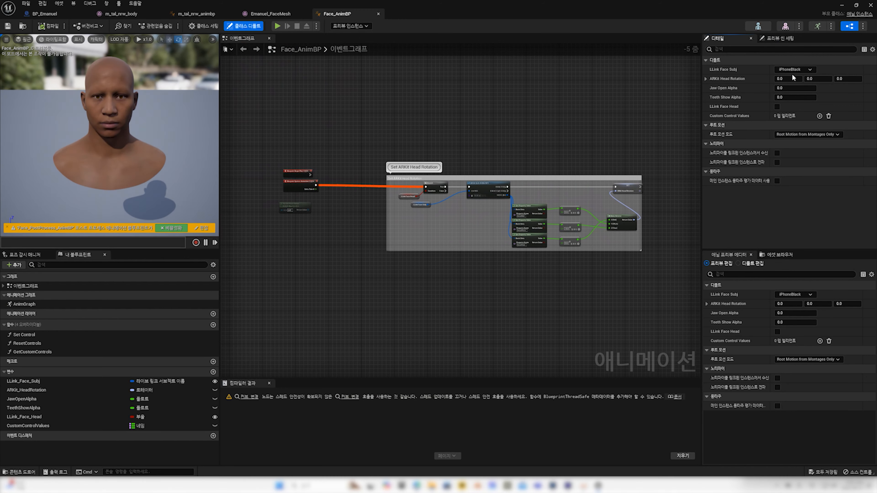
scroll(302, 156, "up", 1)
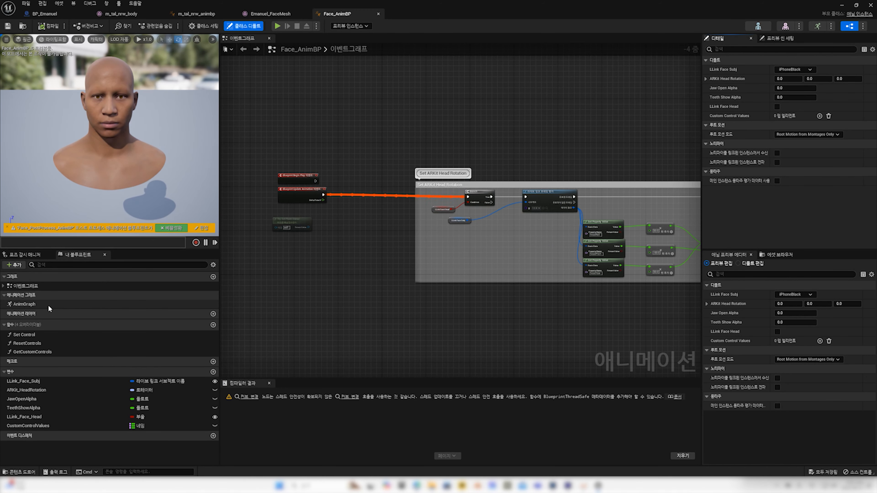
double_click(25, 304)
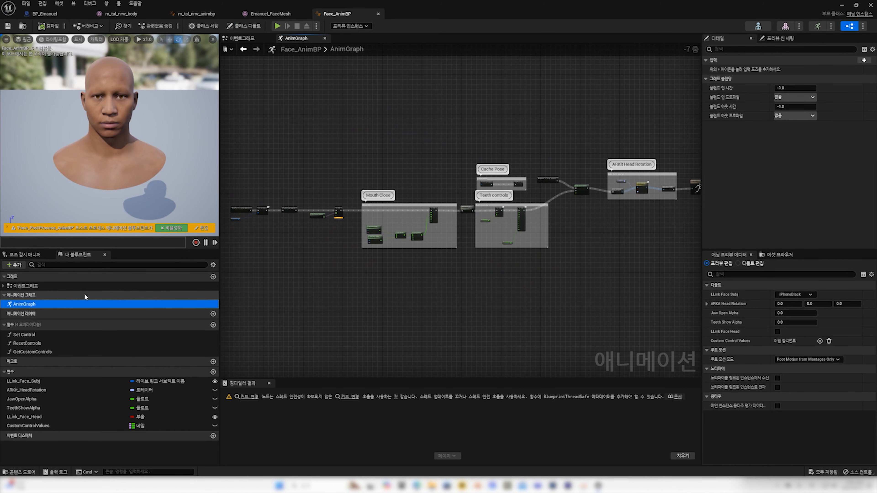
Step: Add a Modify Curve (커브 변경) node to the face AnimGraph below mh_arkit_mapping_pose
scroll(264, 236, "up", 6)
left_click(414, 229)
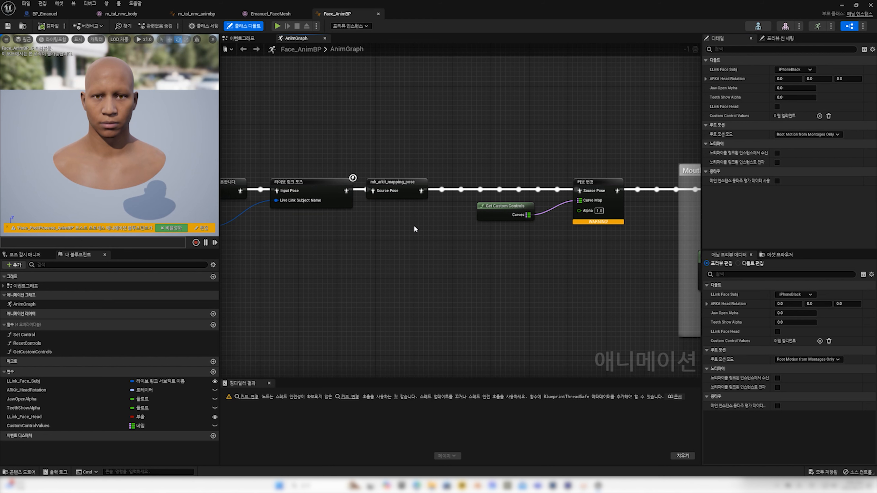
right_click(415, 227)
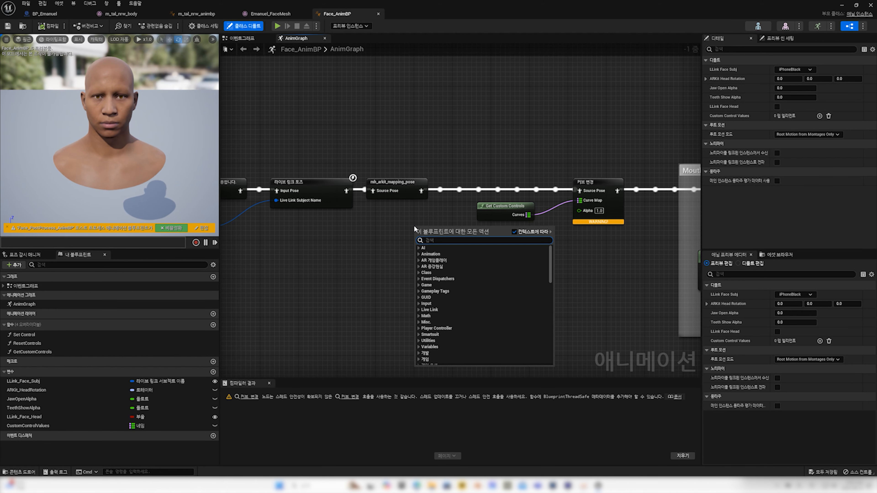
type("커브")
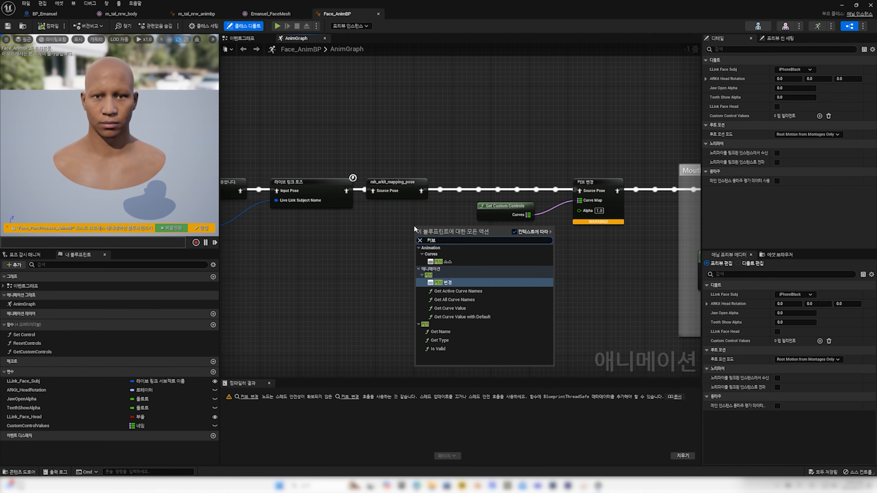
key("Return")
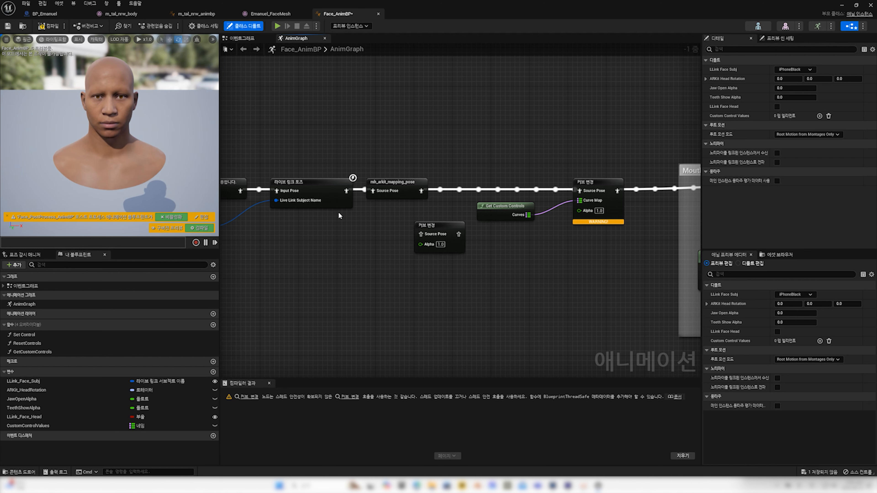
Step: Make room before mh_arkit_mapping_pose and wire the new Modify Curve node between Live Link Pose (라이브 링크 포즈) and mh_arkit_mapping_pose
left_click_drag(390, 184, 432, 183)
left_click_drag(448, 225, 380, 230)
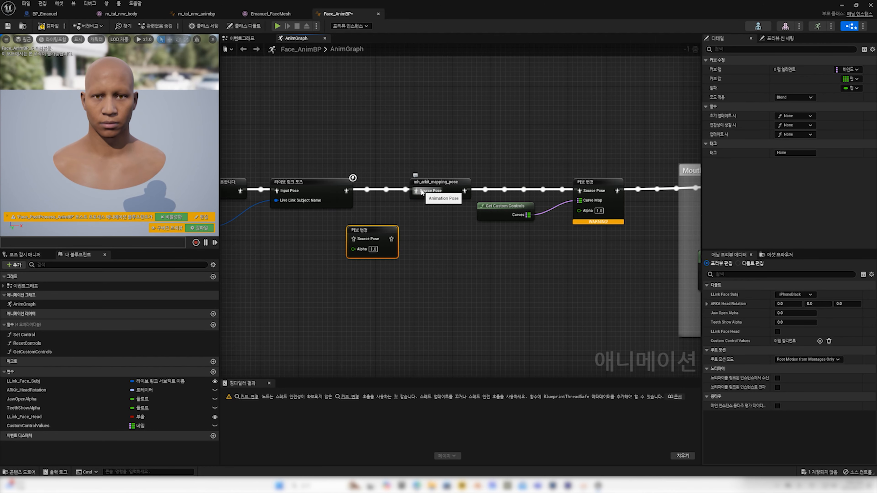
left_click_drag(416, 190, 346, 191)
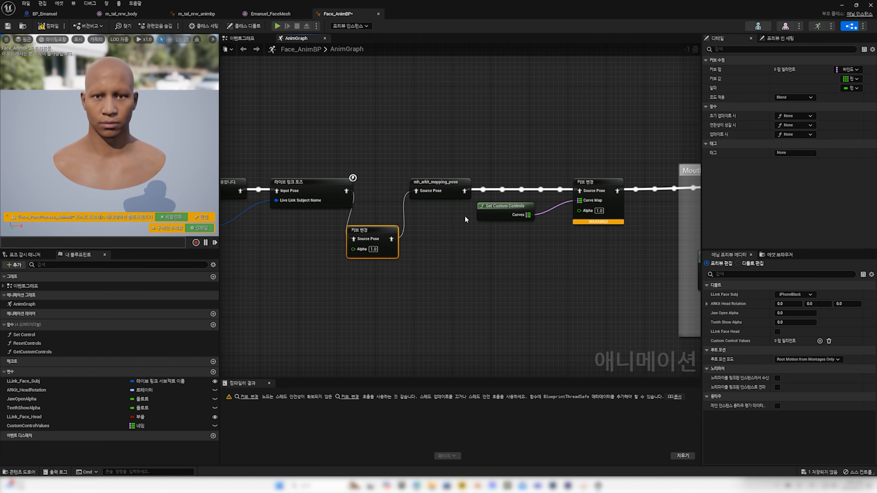
Step: Add a MouthShrugLower curve pin to the new Modify Curve (커브 변경) node before mh_arkit_mapping_pose
right_click(383, 230)
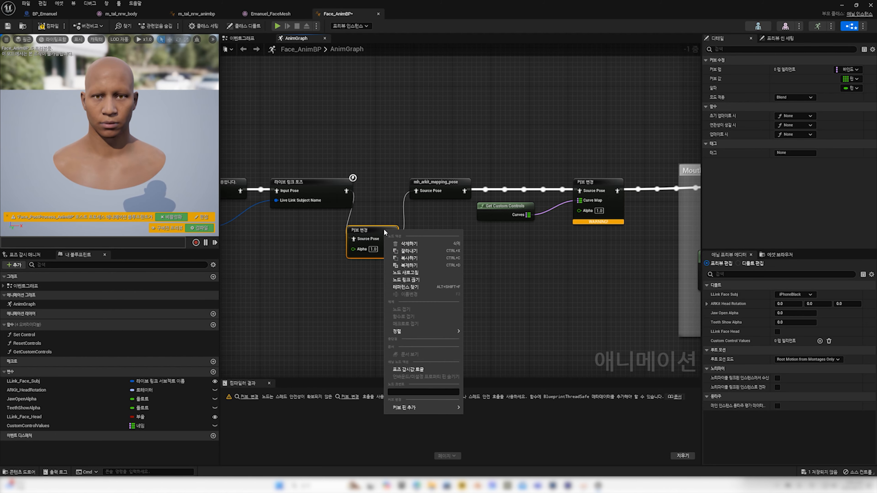
mouse_move(446, 407)
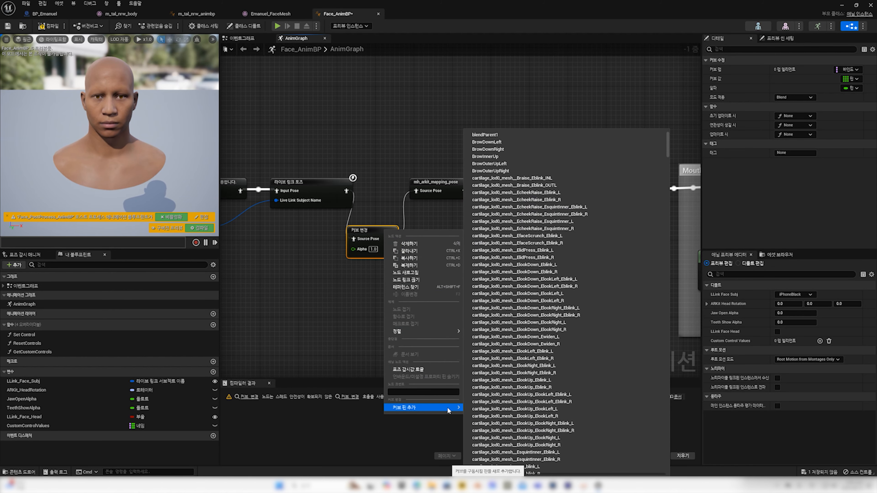
type("mou")
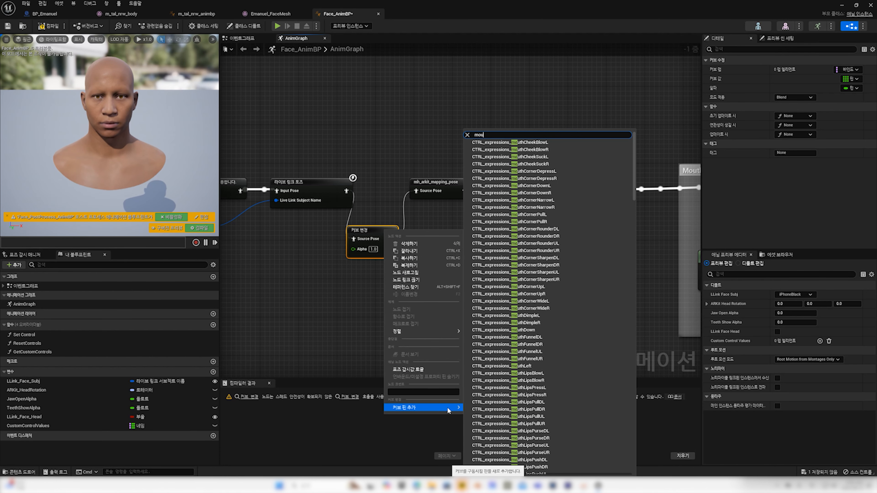
type("thShru")
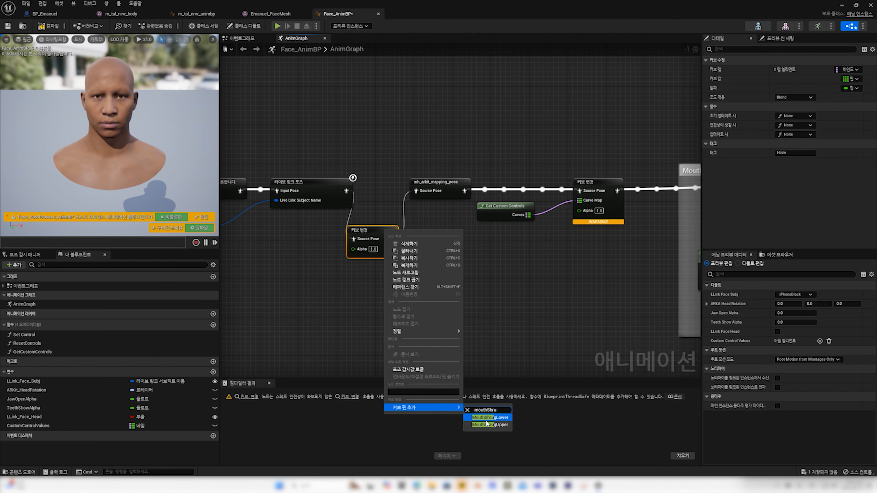
left_click(501, 422)
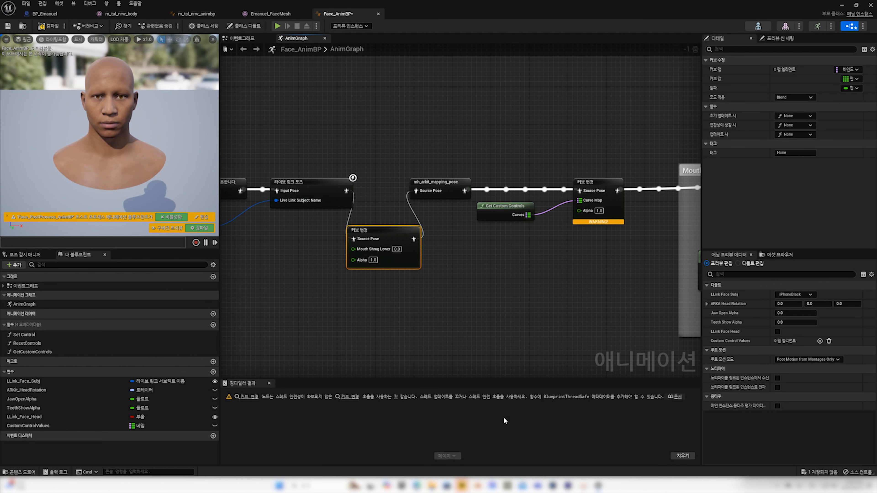
Step: Set the node's Mouth Shrug Lower value to 0.5, then compile and save Face_AnimBP
left_click(397, 249)
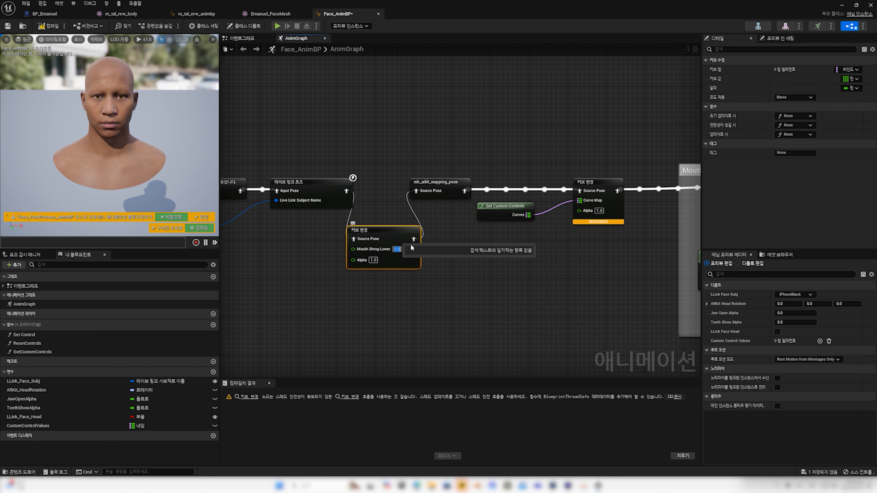
type("0.5")
key("Return")
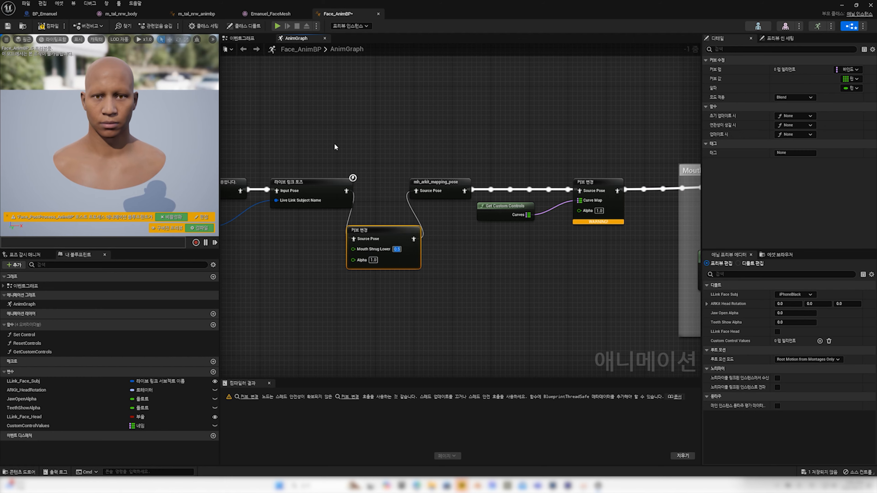
left_click(51, 28)
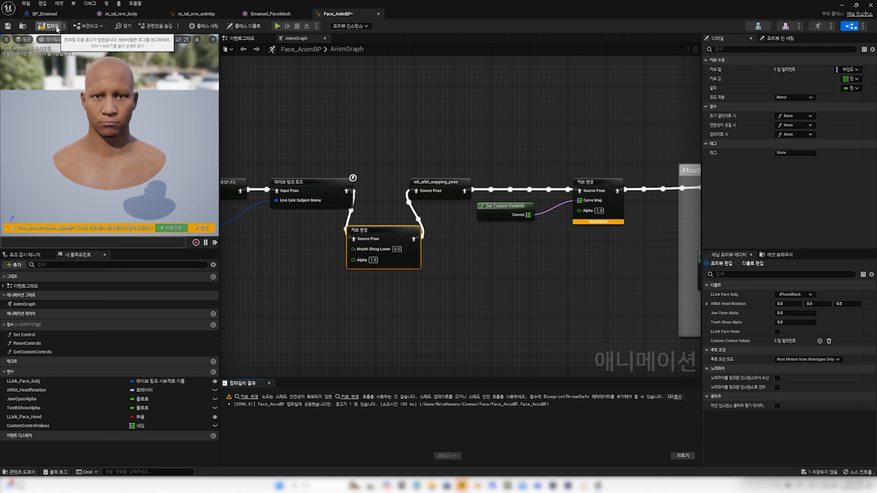
left_click(51, 28)
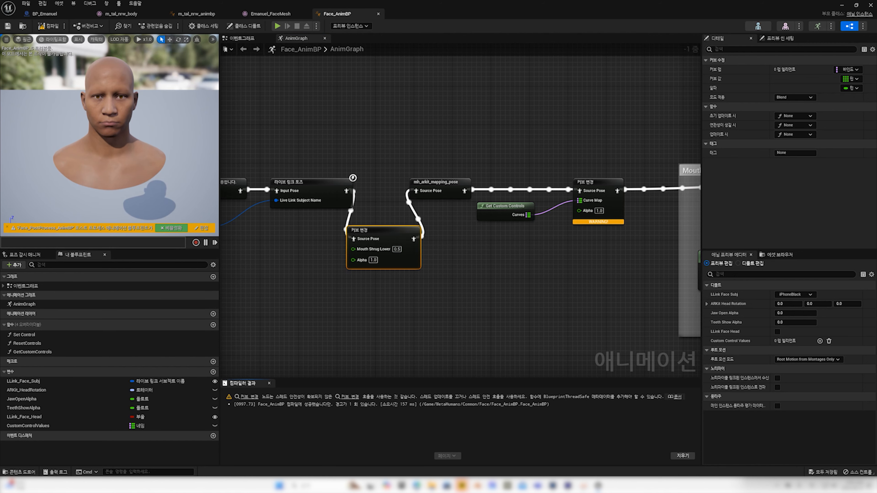
Step: Delete the disabled ActorBeginOverlap and Tick events from the BP_Emanuel event graph
left_click(45, 13)
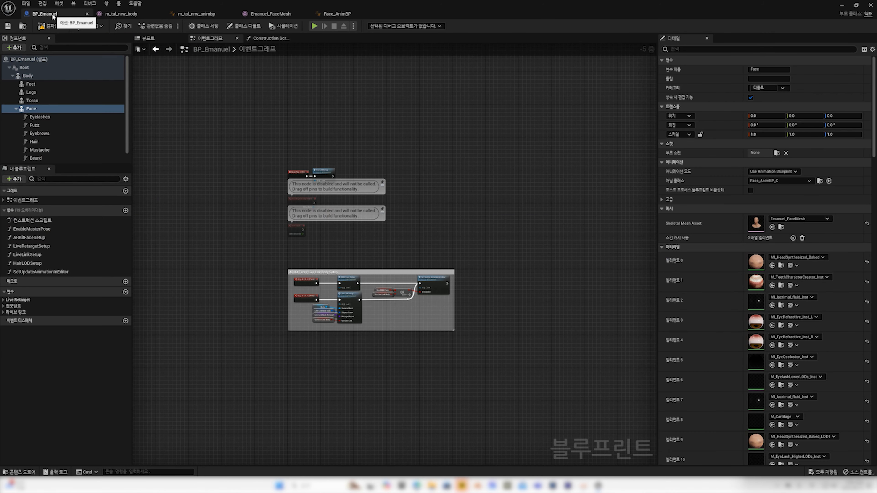
scroll(290, 163, "up", 3)
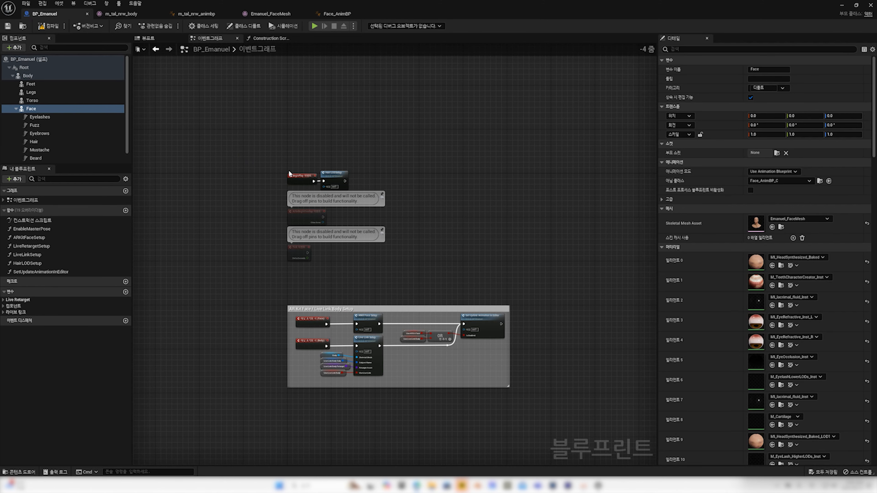
scroll(390, 279, "up", 2)
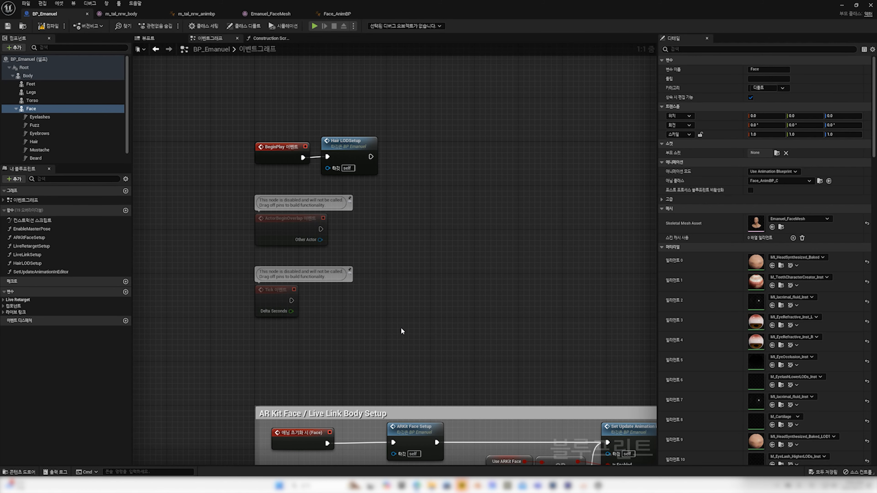
left_click_drag(401, 327, 227, 200)
key("Delete")
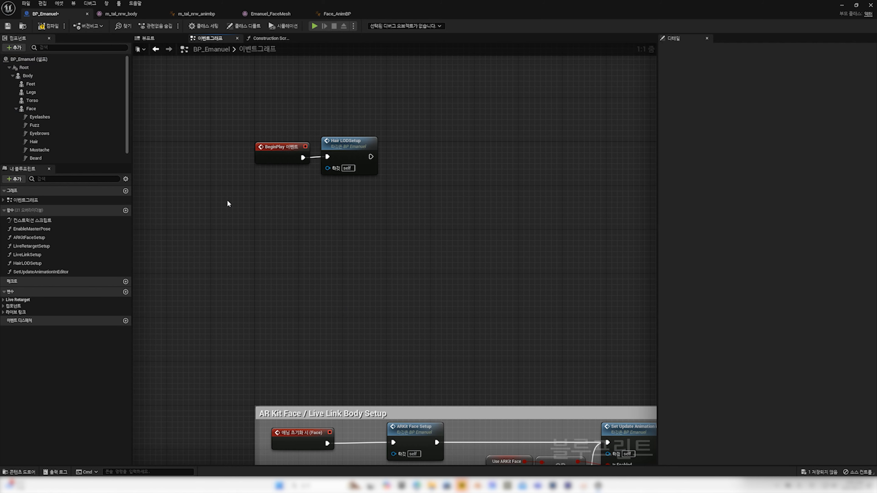
Step: Place a Body component reference below BeginPlay and attach a Get Anim Instance node to it
left_click_drag(27, 79, 206, 236)
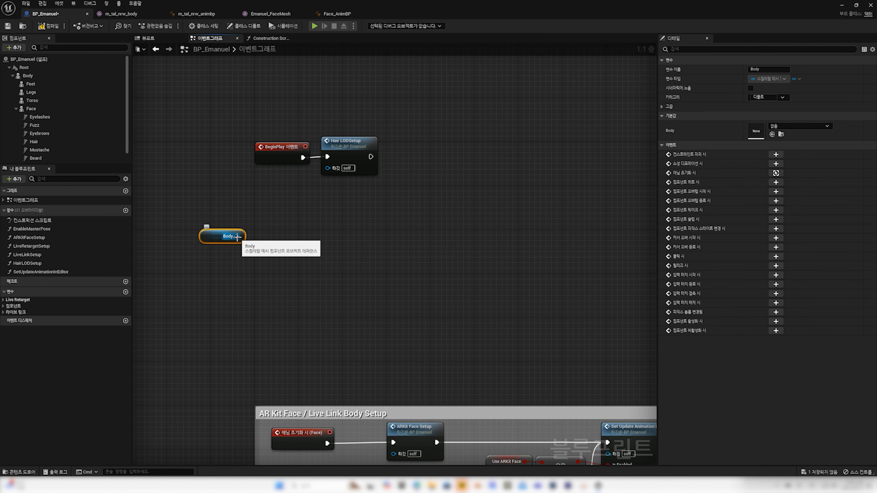
left_click_drag(237, 236, 313, 247)
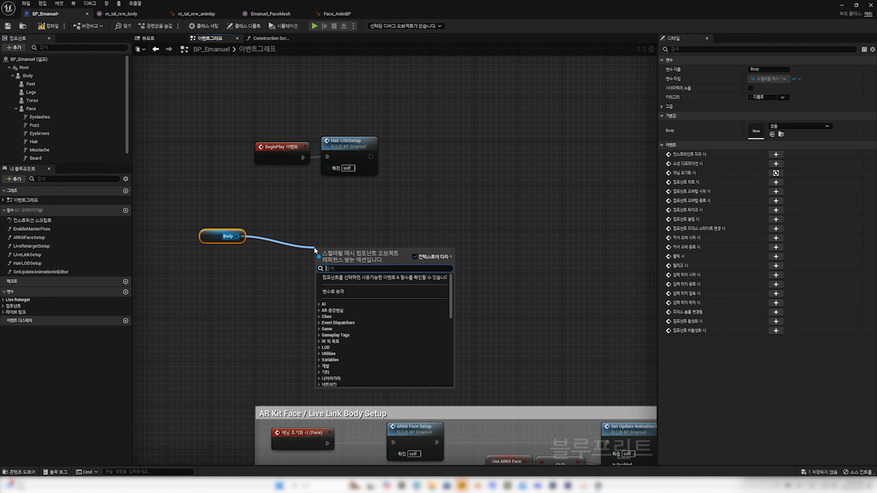
type("get")
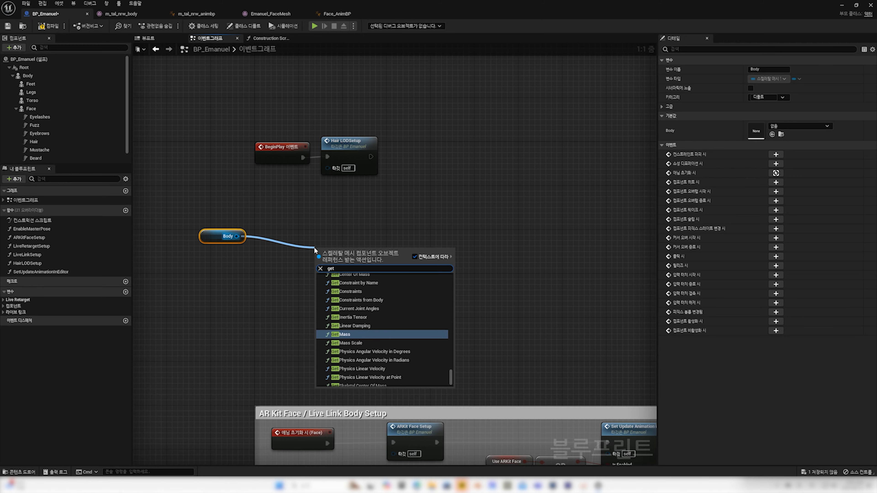
type(" anim i")
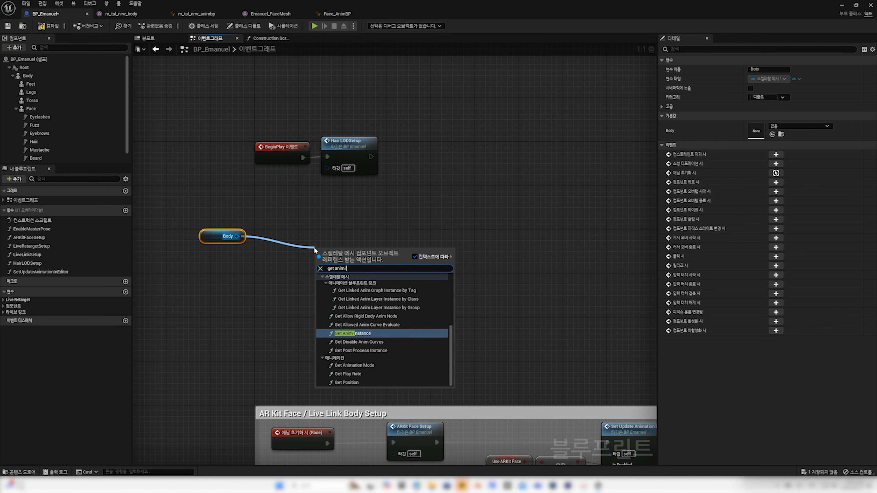
type("ns")
key("Return")
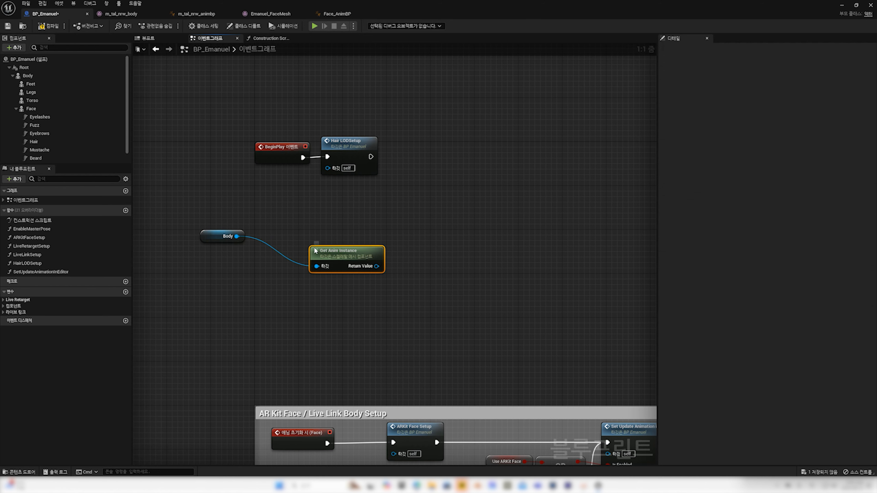
left_click_drag(351, 253, 314, 246)
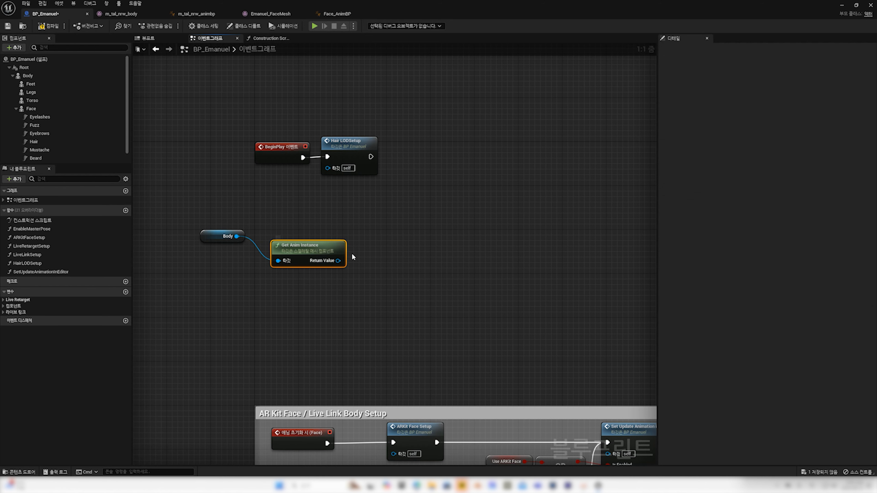
Step: Cast the Get Anim Instance return value to m_tal_nrw_animbp
left_click_drag(339, 261, 378, 233)
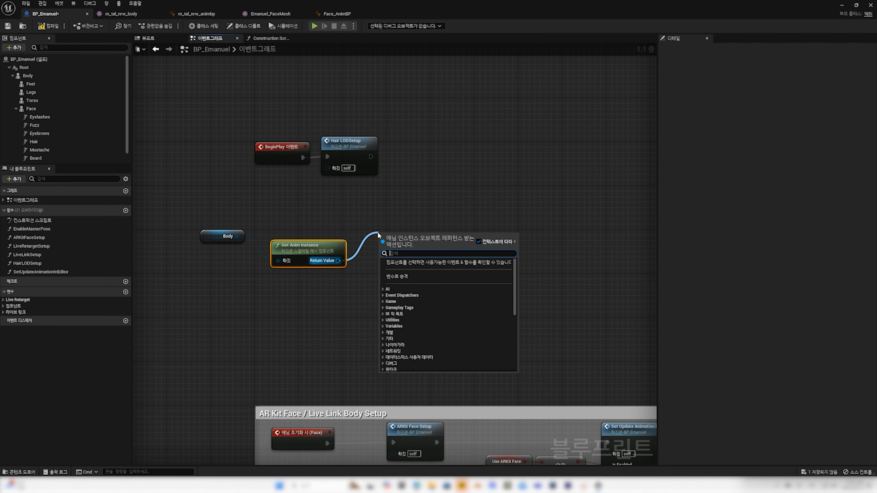
type("m_tal")
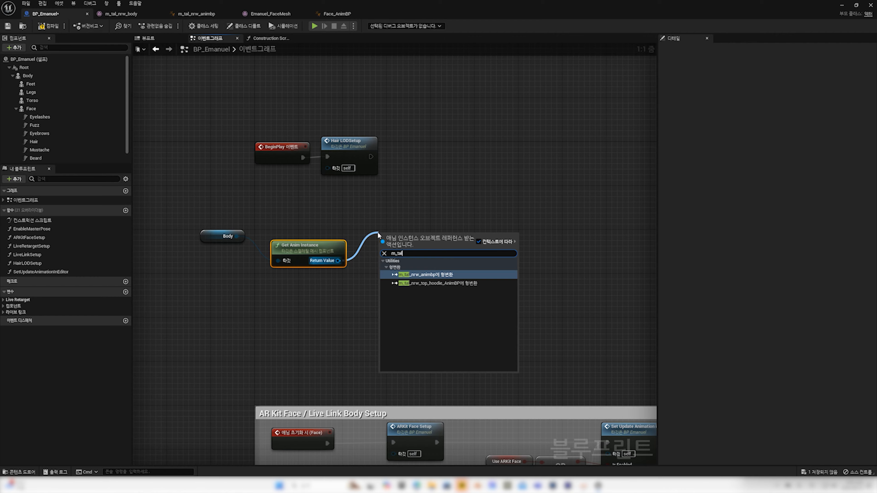
key("Return")
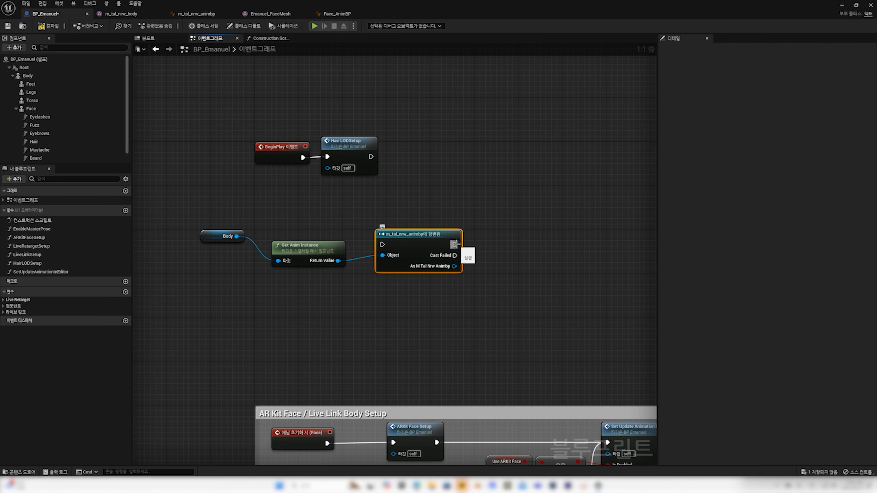
Step: Add a Set Rokoko Actor Name node to the cast's success output and place it beside the cast
left_click_drag(454, 245, 518, 281)
type("set")
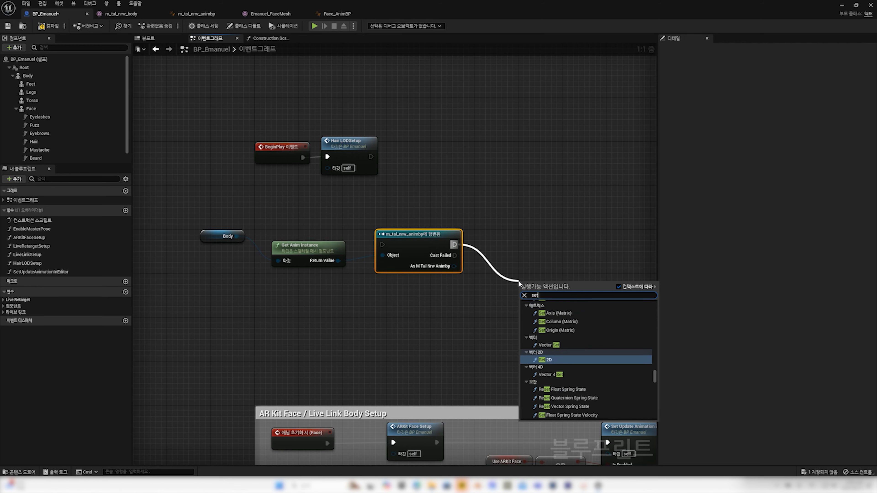
type(" ro")
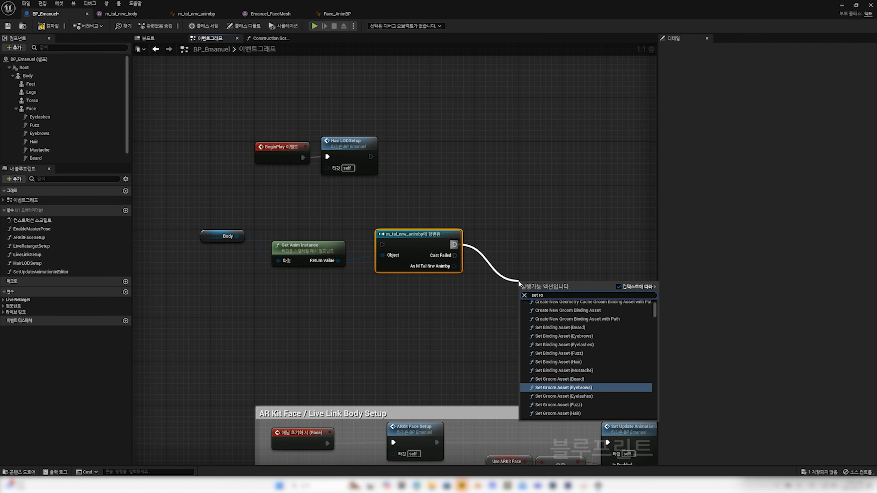
type("ko")
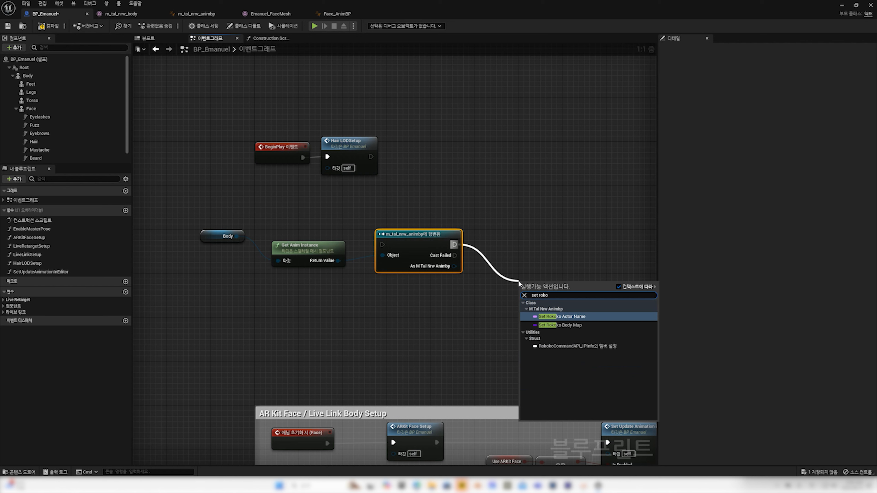
key("Return")
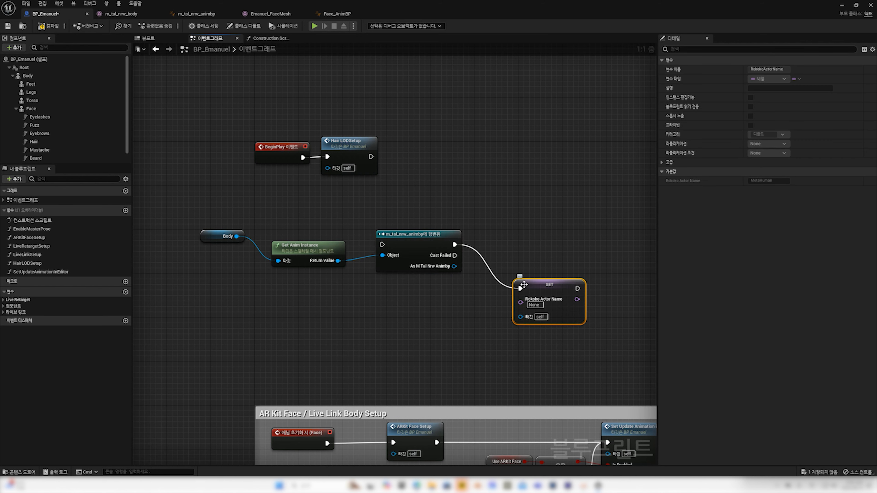
left_click_drag(524, 285, 502, 257)
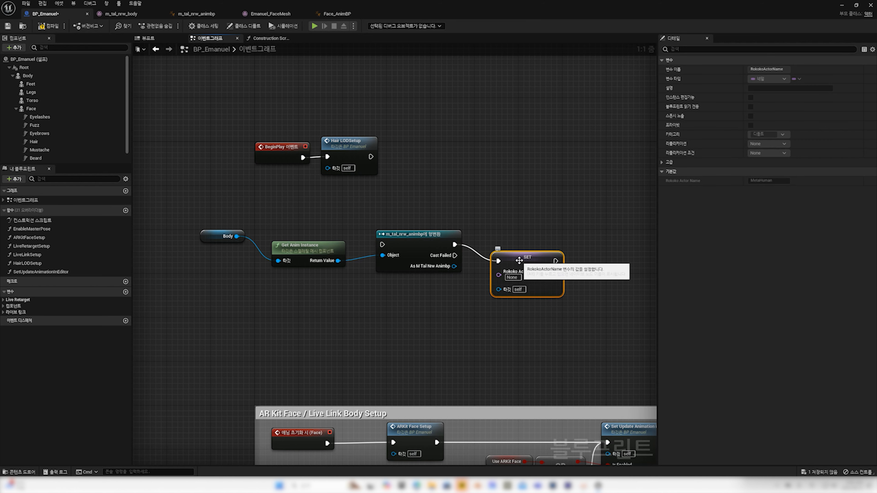
Step: Set Rokoko Actor Name to MetaHuman and connect As M Tal Nrw Animbp to the SET node's target
left_click(517, 277)
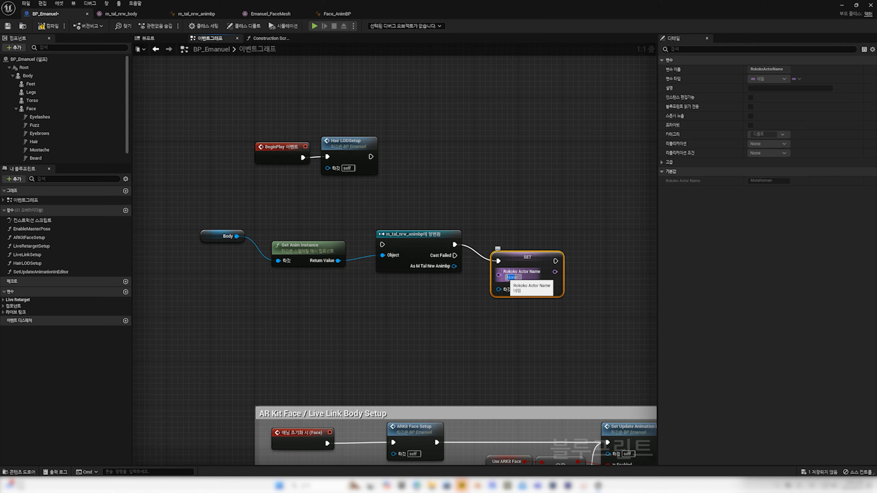
key("BackSpace")
type("MetaHuman")
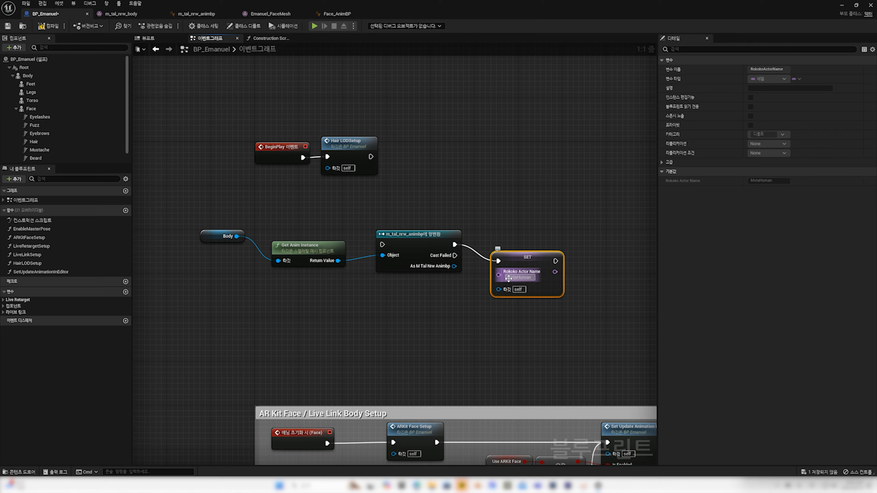
left_click(487, 292)
left_click_drag(455, 267, 500, 291)
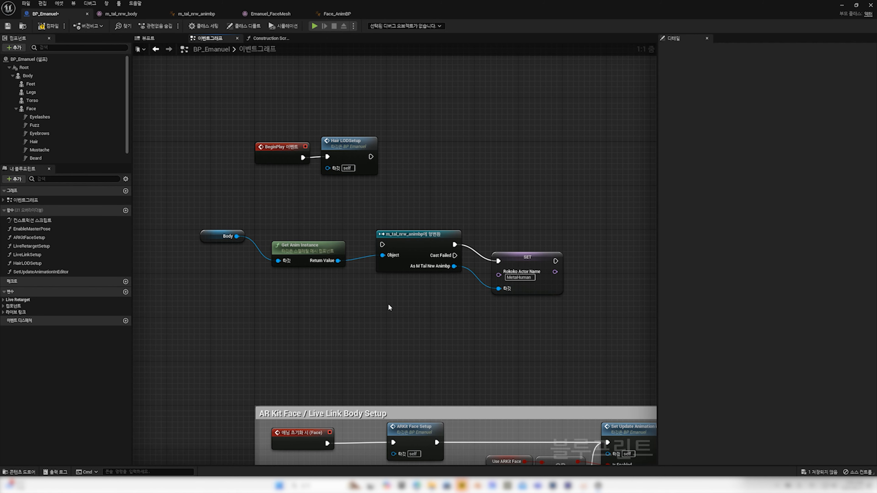
Step: Move Hair LODSetup behind the SET node, break its BeginPlay link and connect it to the SET output
scroll(416, 307, "down", 1)
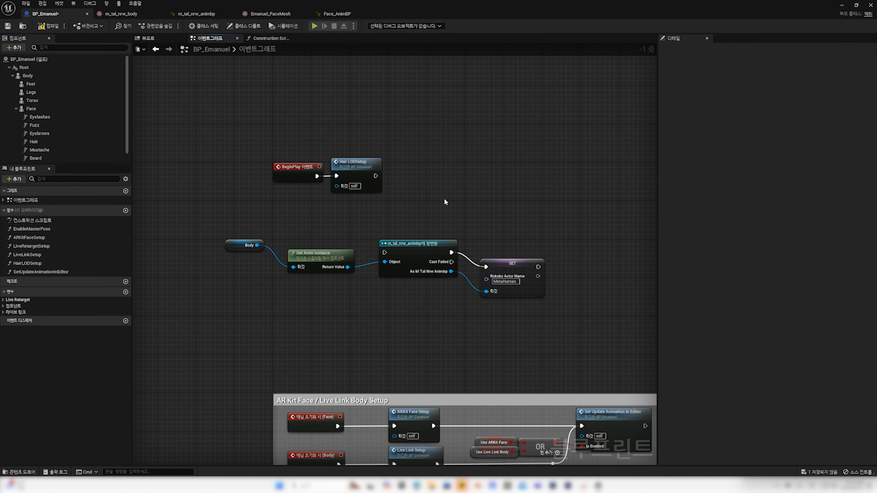
left_click_drag(352, 172, 591, 262)
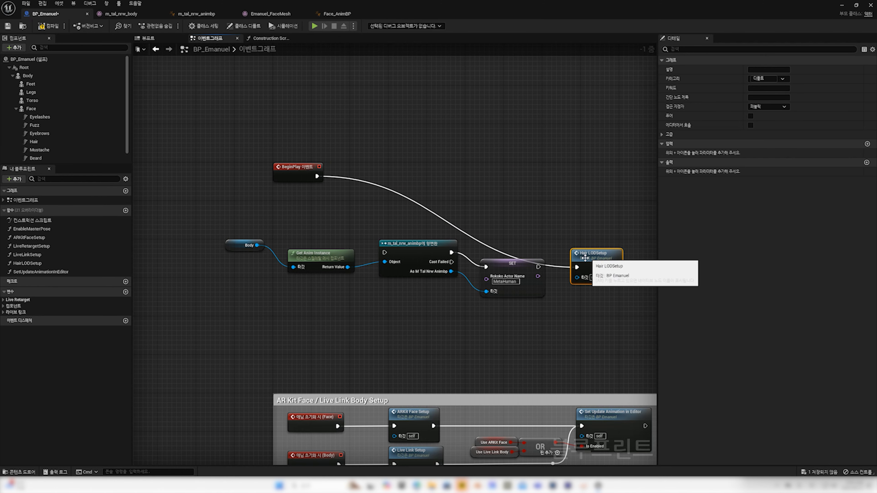
left_click(565, 268, "alt")
left_click_drag(538, 267, 576, 268)
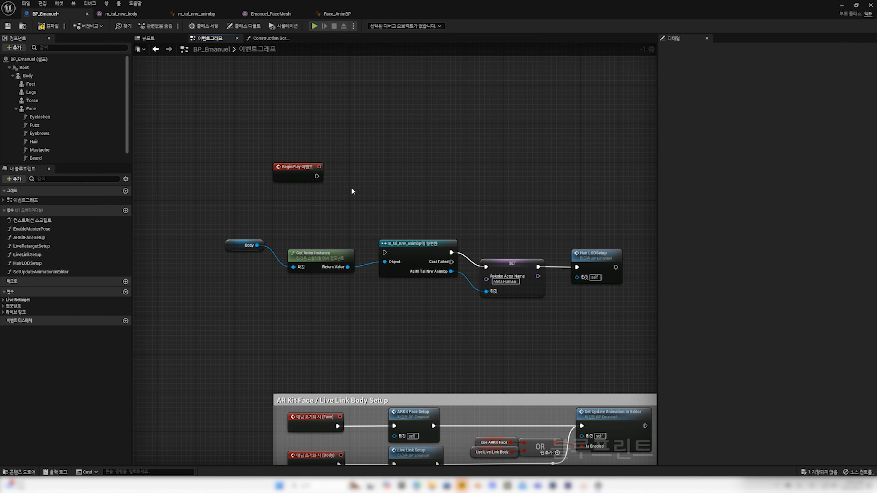
Step: Connect the BeginPlay event to the m_tal_nrw_animbp cast, then compile and save BP_Emanuel
left_click_drag(317, 177, 385, 252)
left_click(41, 27)
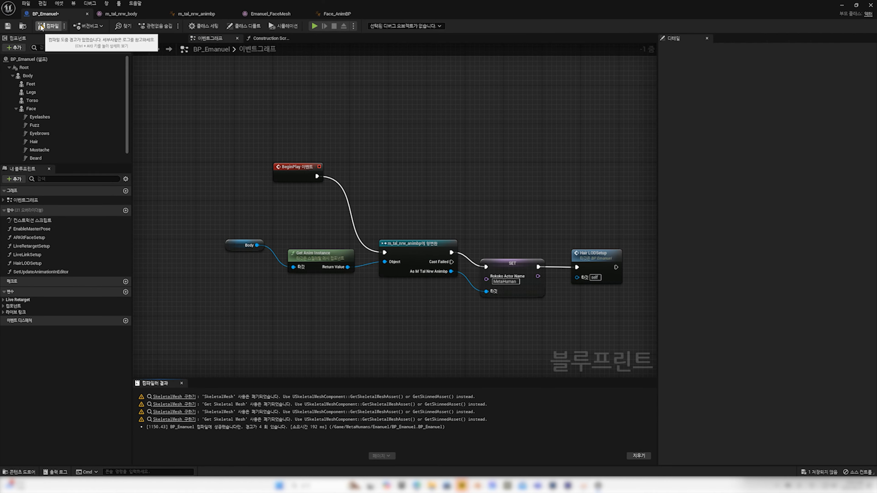
left_click(7, 27)
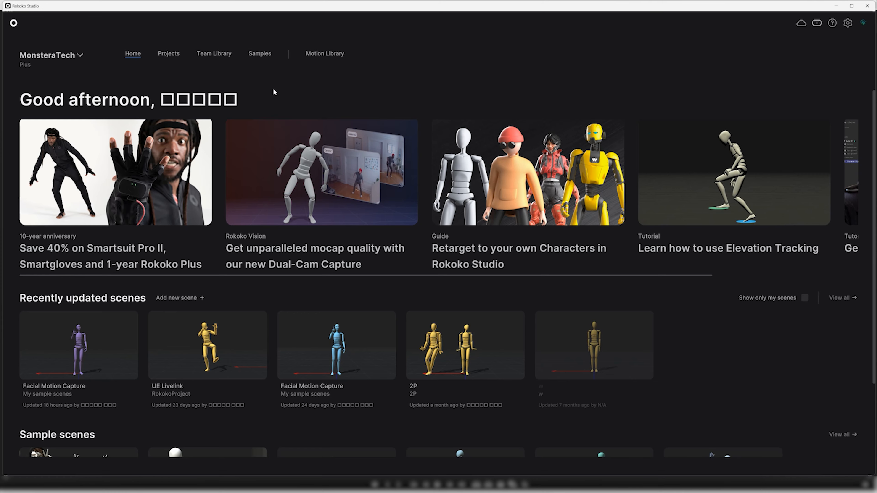
Step: Open the Facial Motion Capture sample scene and play its Conversation clip
left_click(260, 53)
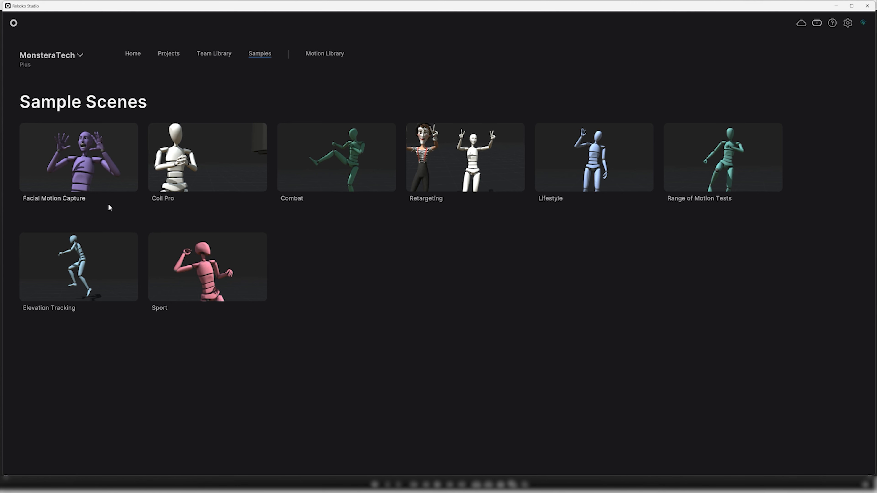
left_click(78, 145)
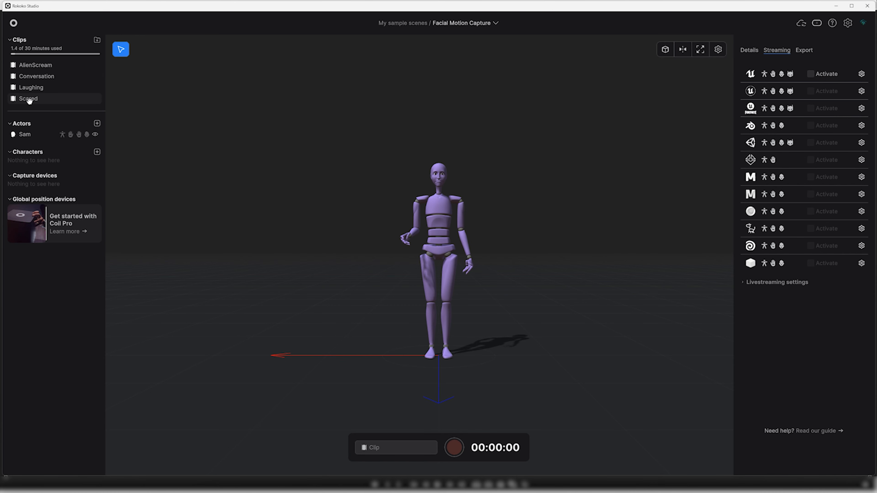
left_click(13, 76)
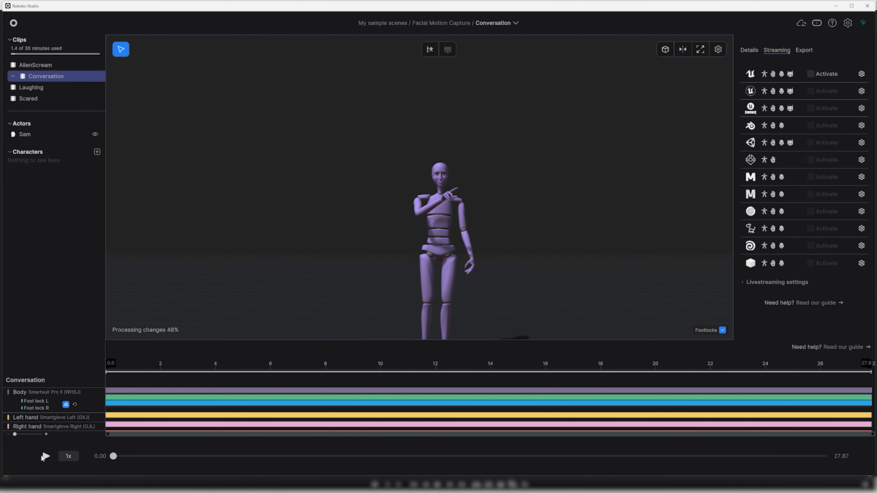
left_click(44, 457)
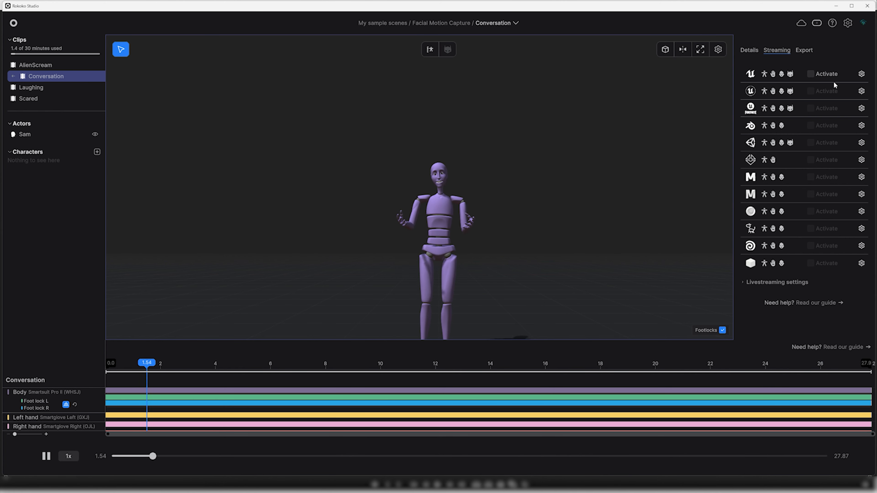
Step: Check the forward IP and port of the Unreal Engine stream, then activate streaming to Unreal Engine
left_click(862, 74)
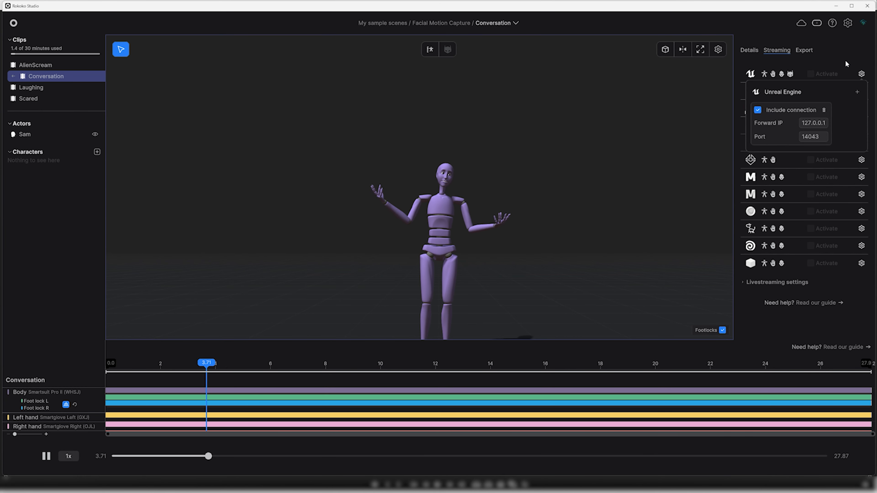
left_click(846, 60)
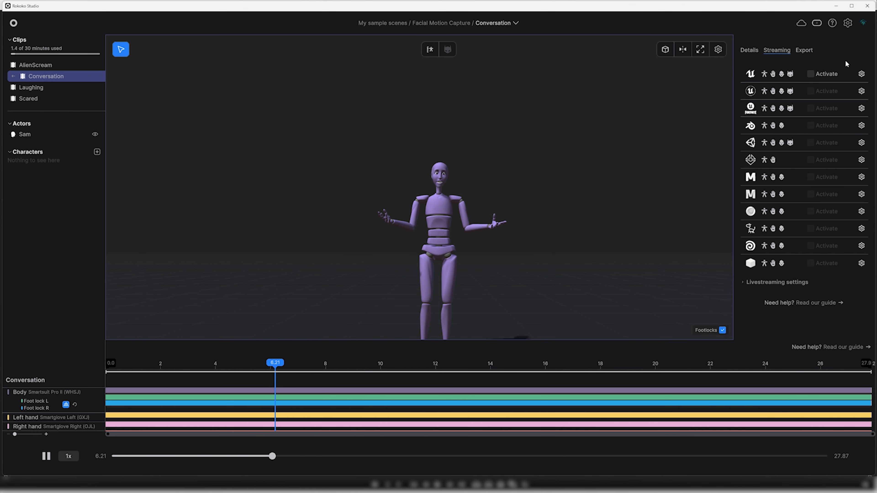
left_click(814, 73)
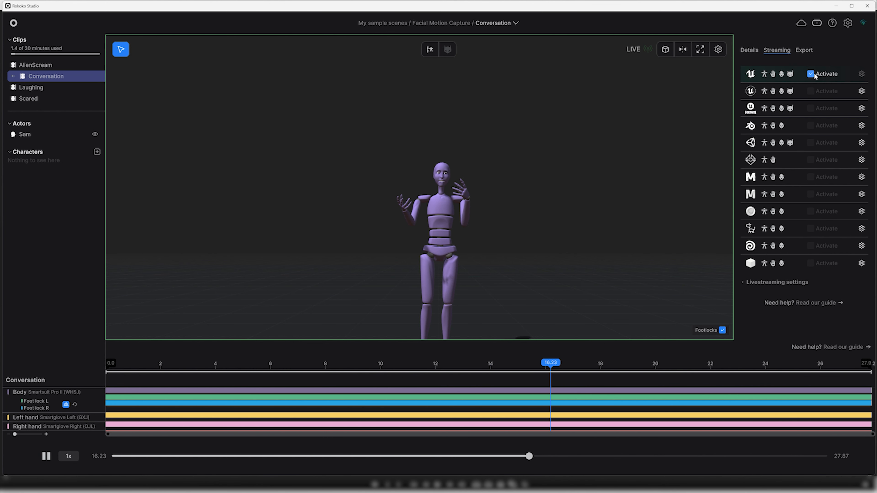
left_click(812, 74)
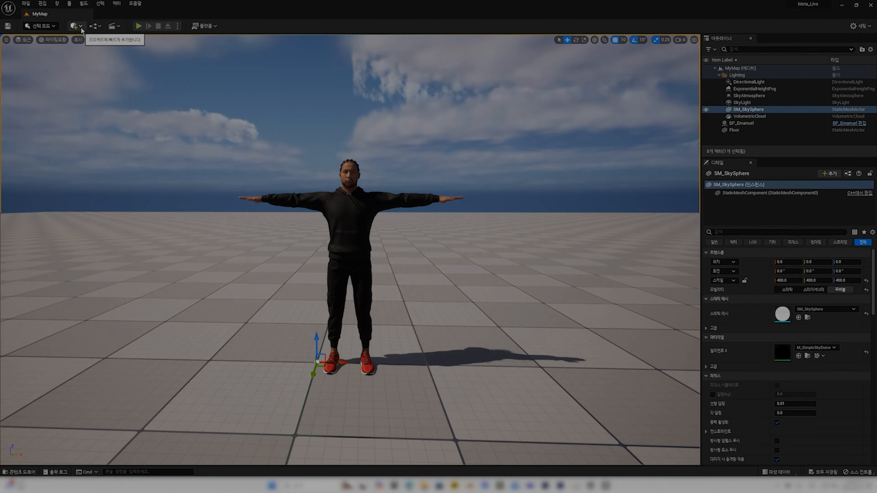
Step: In Unreal Engine, search the placeable actors for rokoko and place a Rokoko Receiver in MyMap
left_click(78, 26)
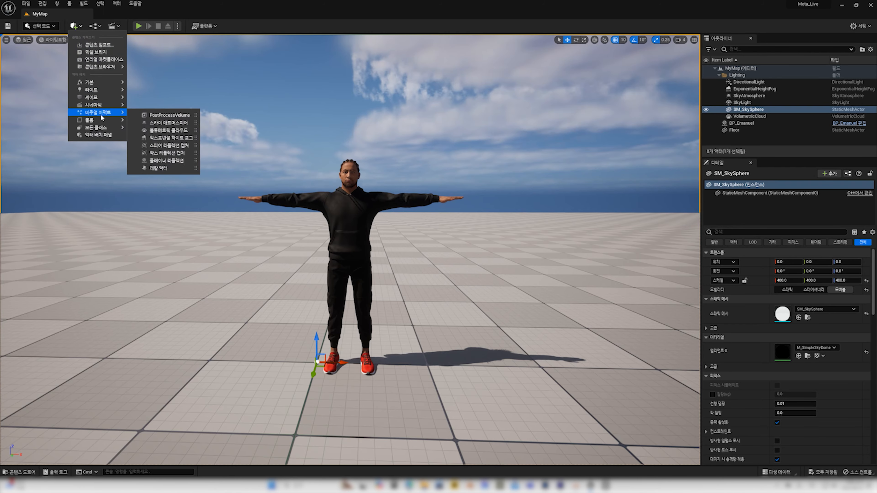
left_click(105, 135)
left_click(26, 50)
type("reko")
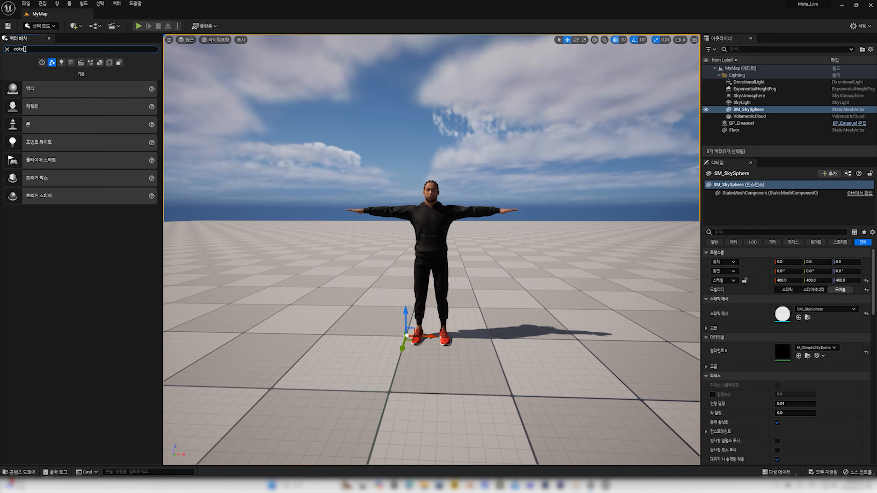
type("ko")
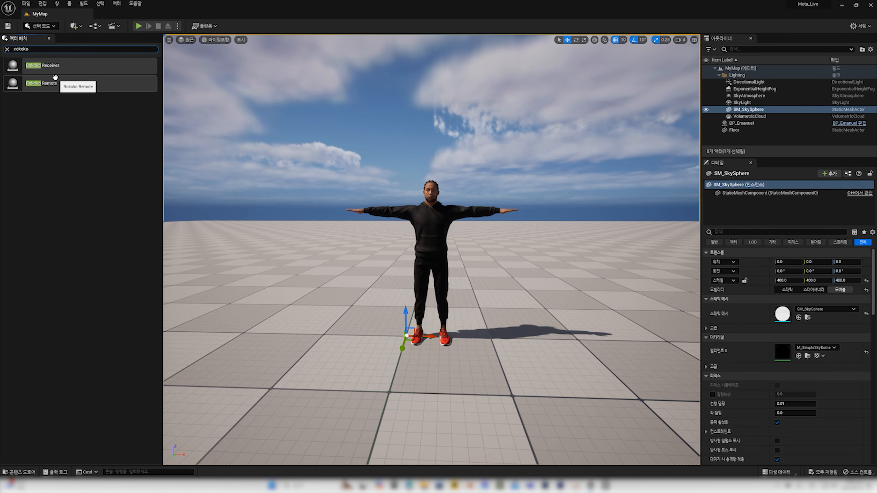
left_click_drag(52, 66, 365, 328)
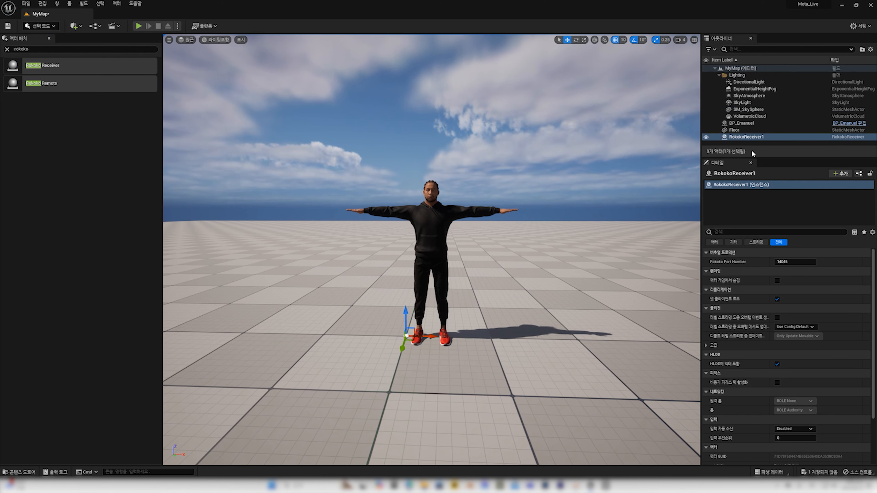
Step: Check the Unreal Engine port in Rokoko Studio and set the receiver's Rokoko Port Number to 14043 in Unreal Engine
left_click(763, 138)
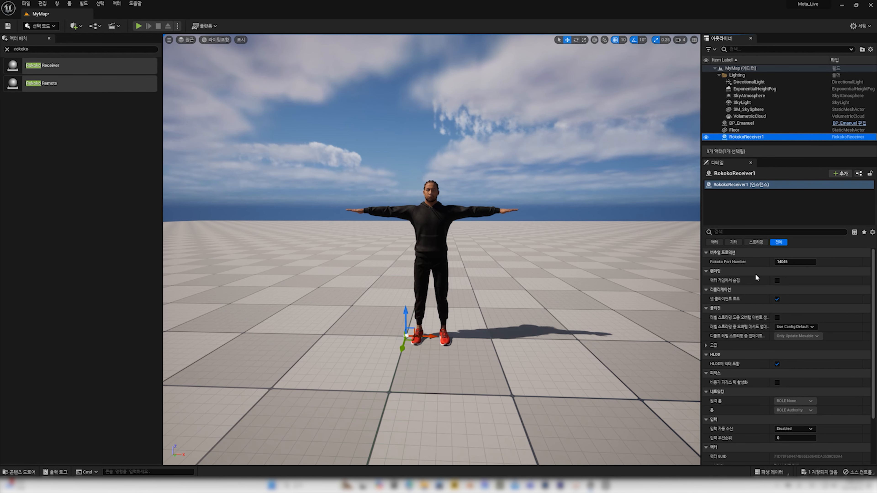
key("alt+Tab")
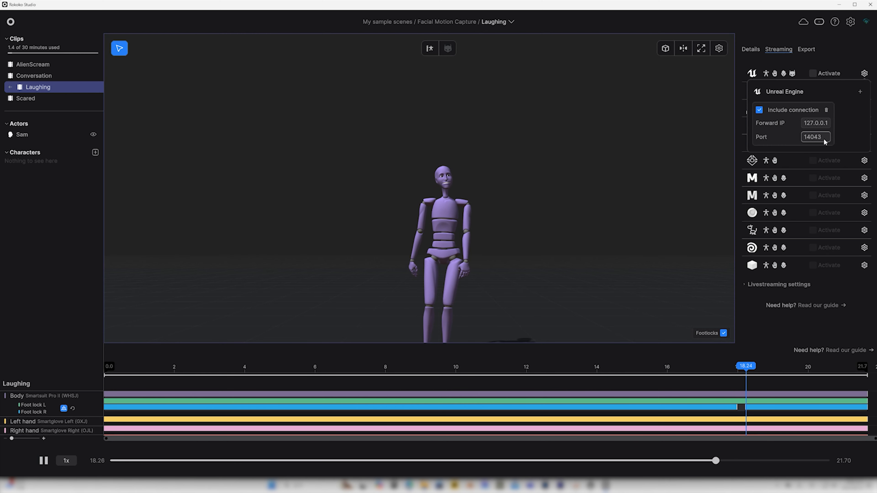
double_click(808, 137)
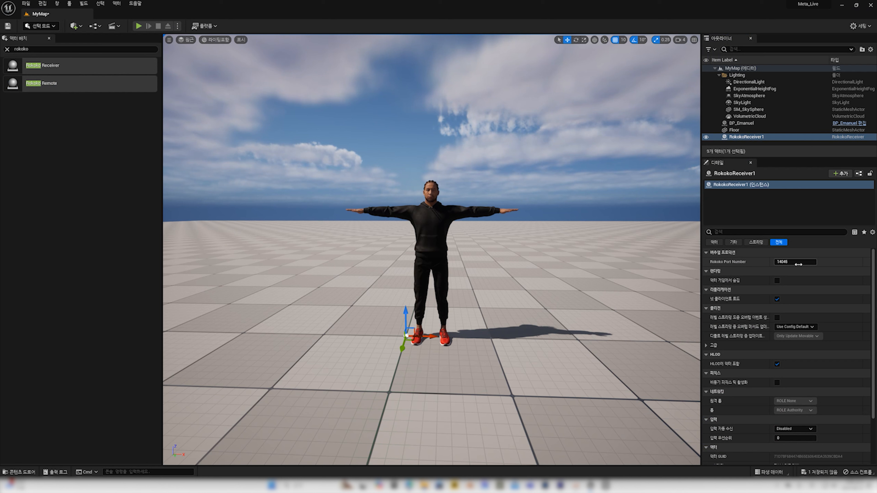
key("alt+Tab")
left_click(798, 261)
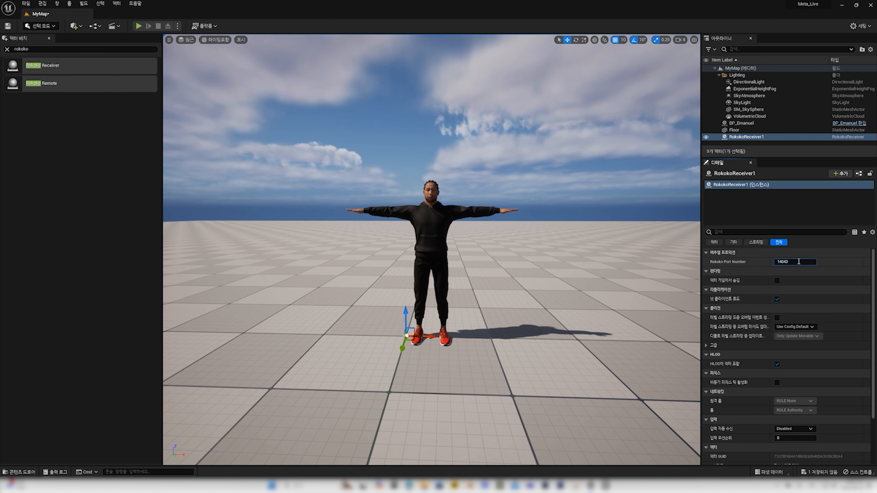
Step: Set the Anim Class of BP_Emanuel's Body, Torso, Legs and Feet components to m_tal_nrw_animbp
left_click(403, 225)
left_click(734, 202)
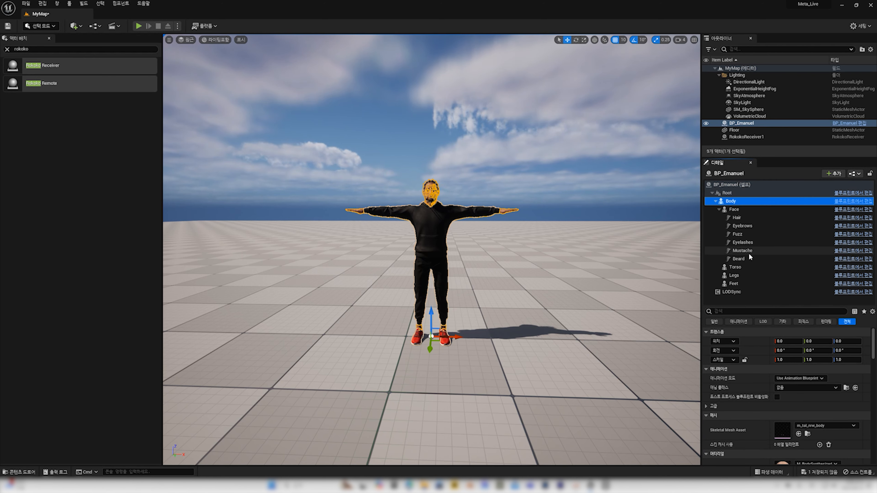
left_click(745, 268, "ctrl")
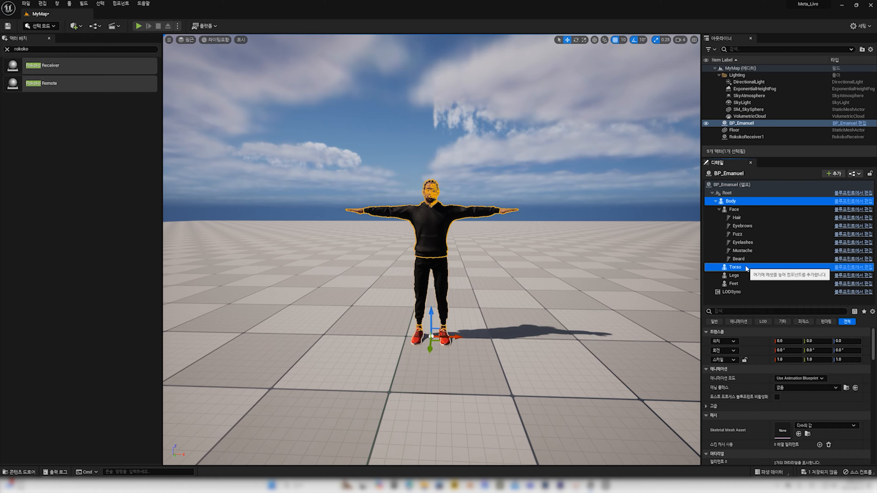
left_click(734, 275, "ctrl")
left_click(734, 284, "ctrl")
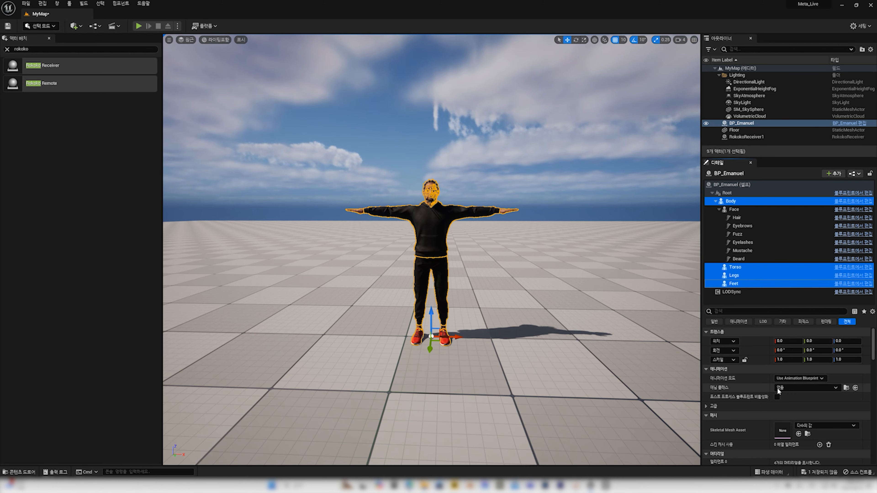
left_click(837, 386)
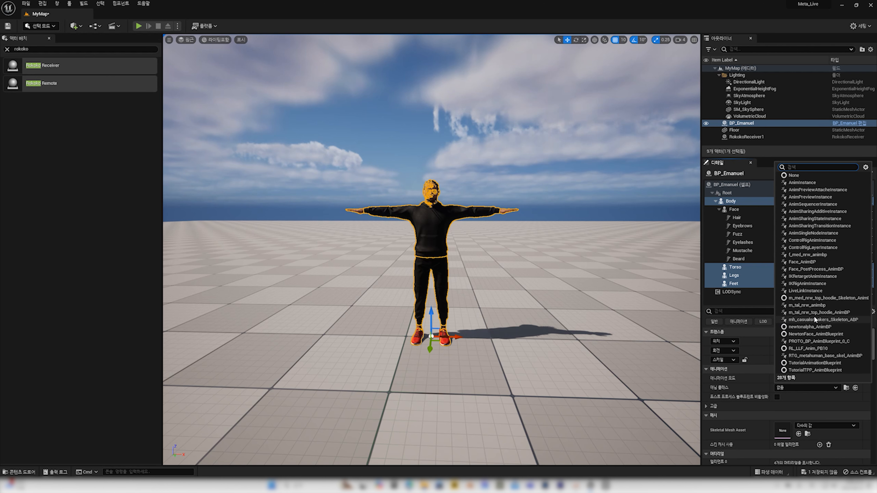
left_click(817, 306)
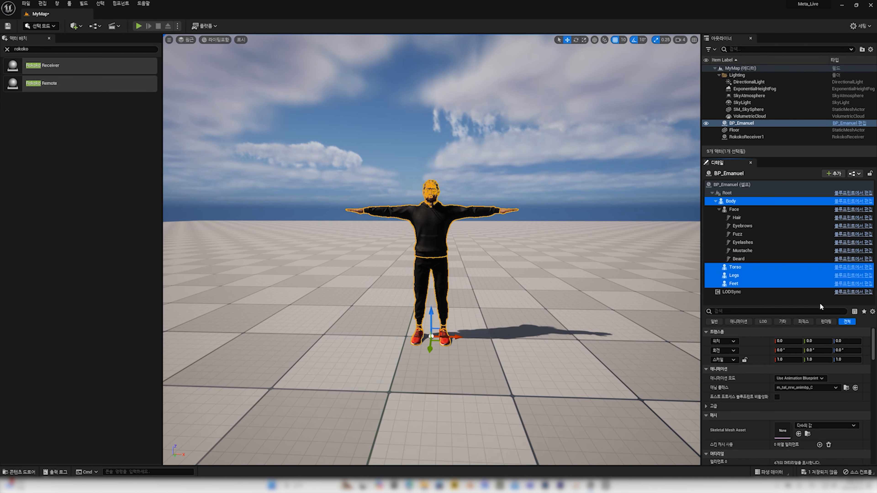
Step: Close the actor placement panel and add Studio from Rokoko Studio Source as a Live Link source
left_click(49, 38)
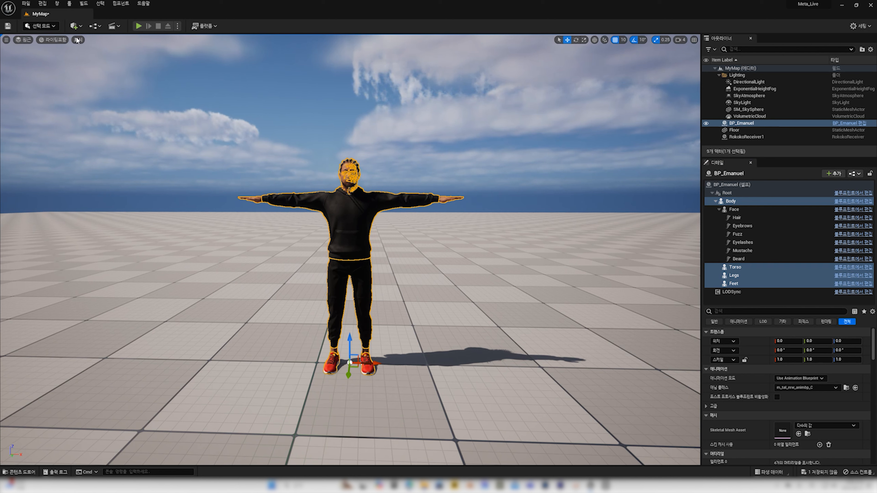
left_click(58, 4)
mouse_move(82, 33)
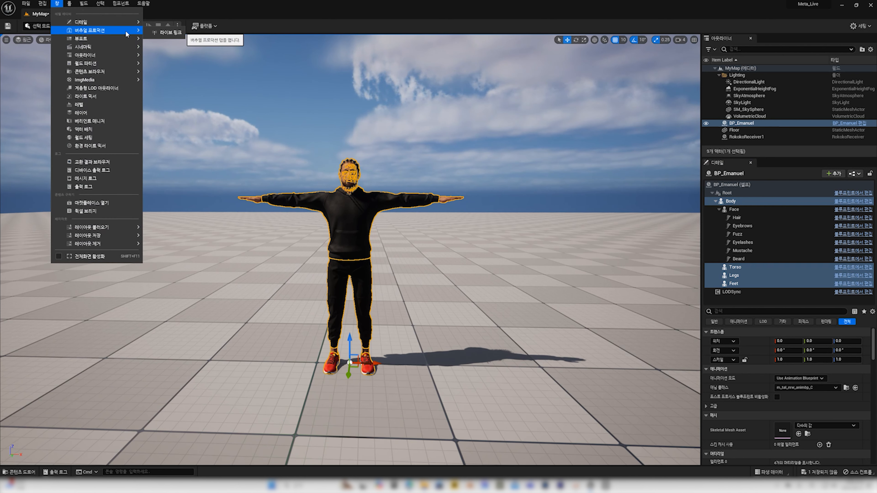
left_click(162, 32)
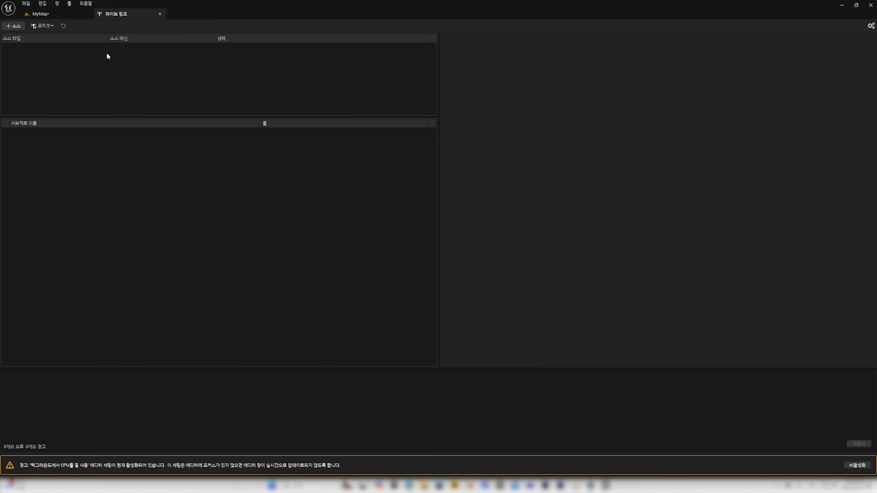
left_click(16, 26)
mouse_move(32, 54)
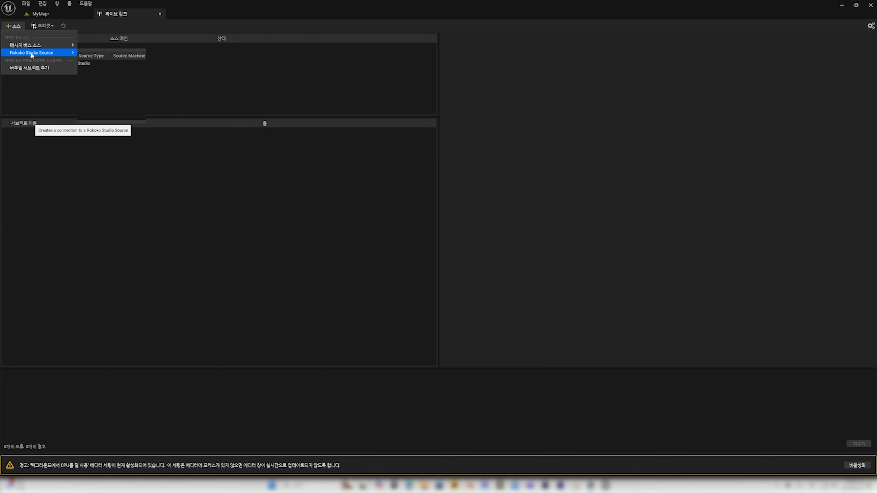
left_click(83, 64)
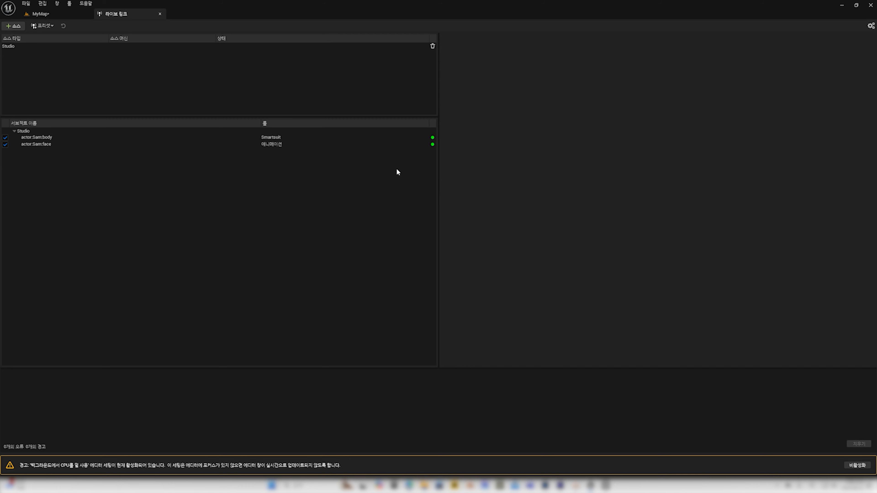
Step: Back in MyMap, filter BP_Emanuel's actor properties by 라이브 and enable Use ARKit Face
left_click(58, 16)
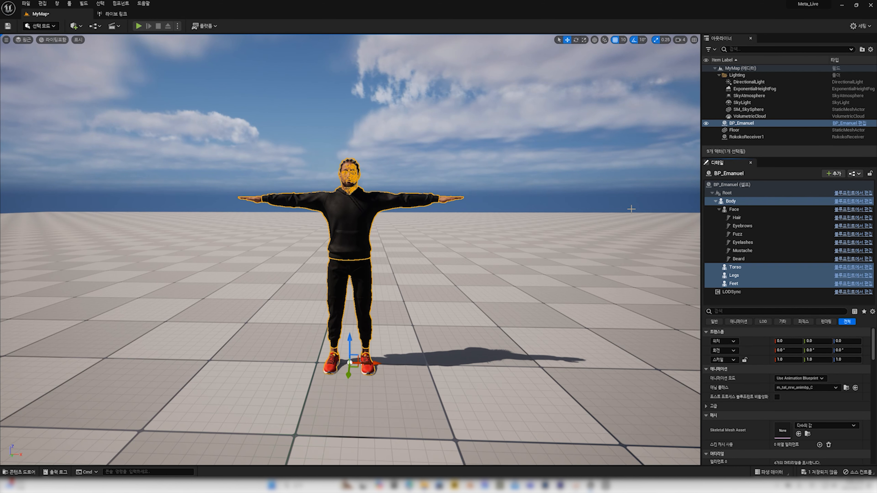
left_click(511, 237)
left_click(383, 200)
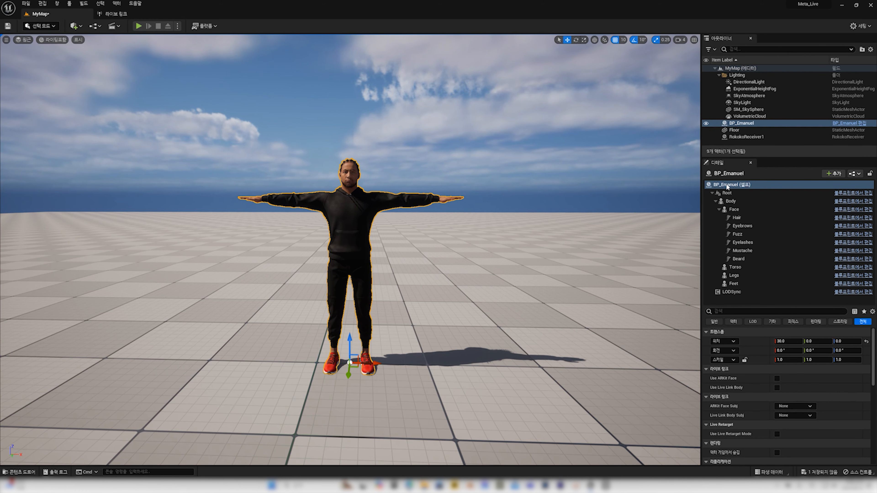
left_click(732, 311)
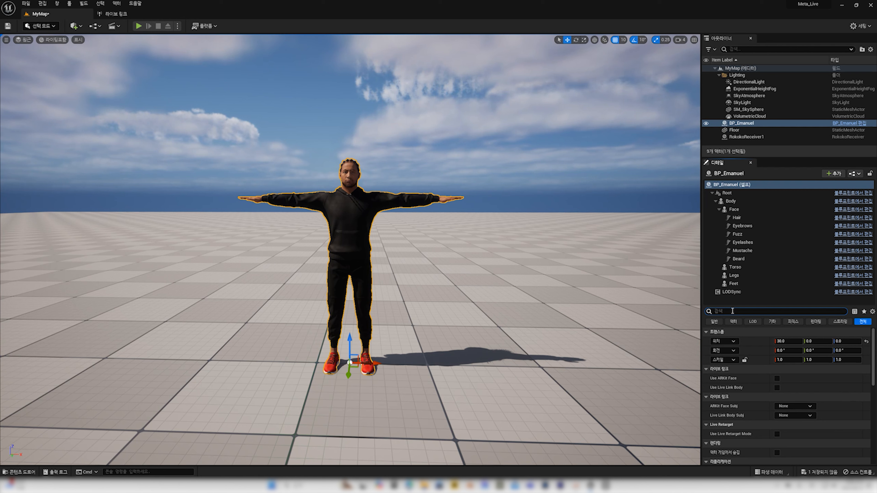
type("리이브")
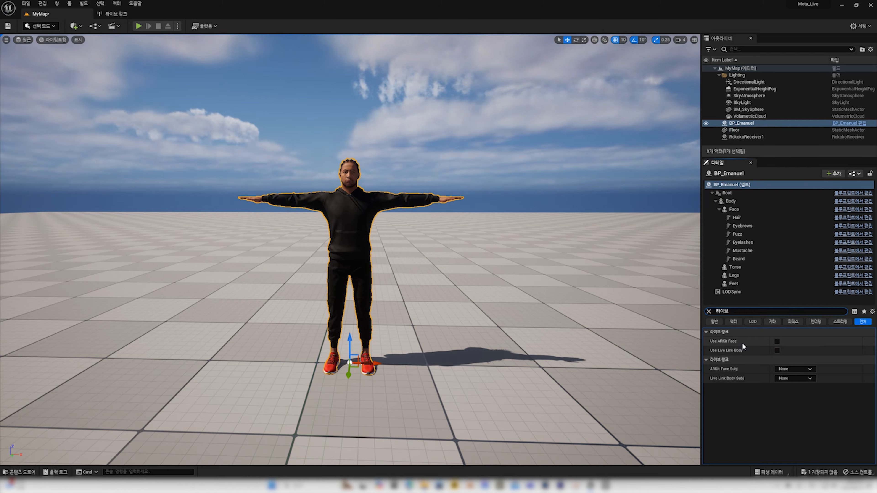
left_click(776, 341)
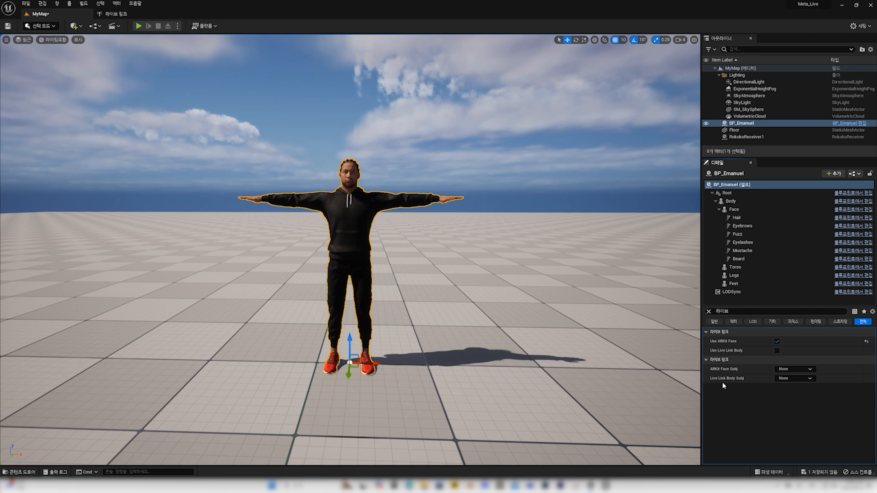
Step: Set BP_Emanuel's ARKit Face Subj to actor:Sam:face and Live Link Body Subj to actor:Sam:body
left_click(810, 370)
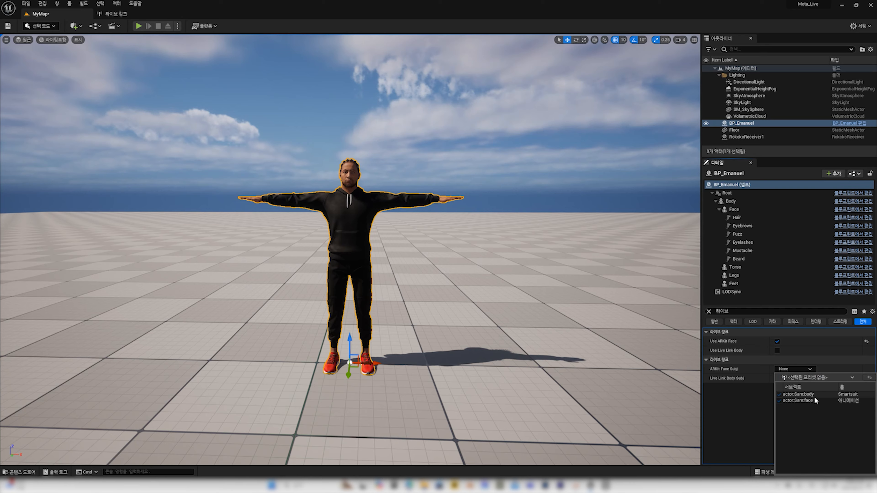
left_click(805, 400)
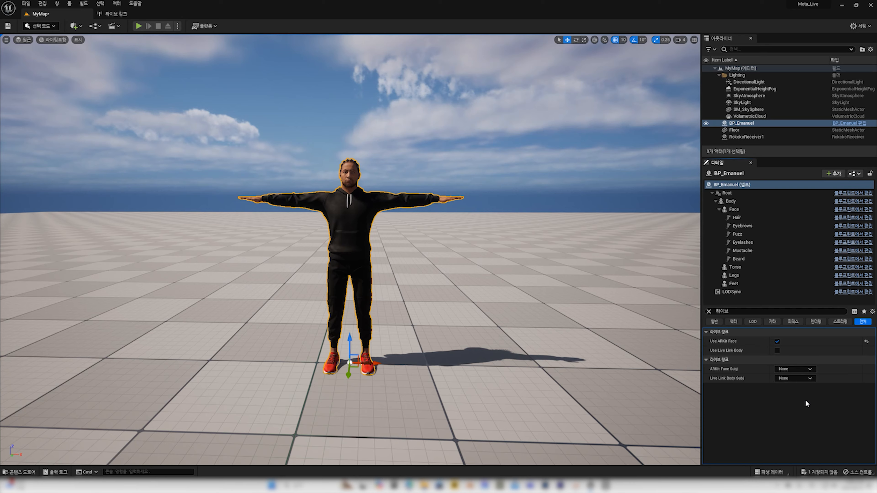
left_click(805, 378)
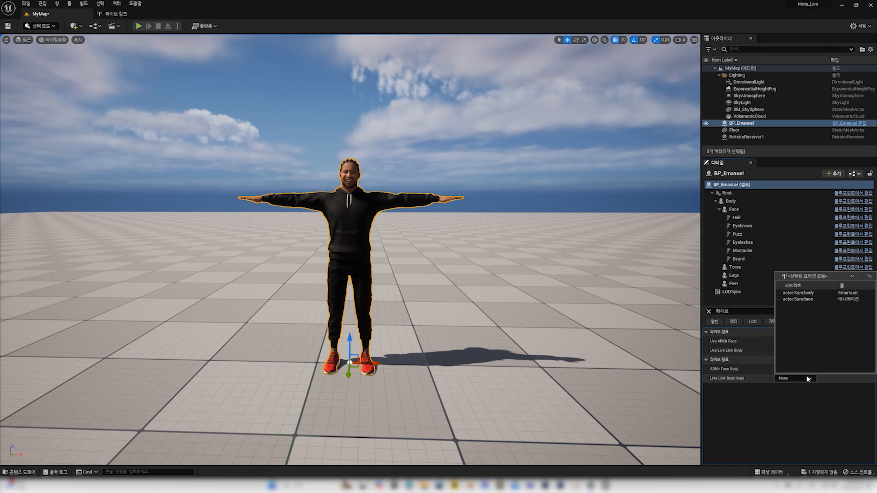
left_click(818, 292)
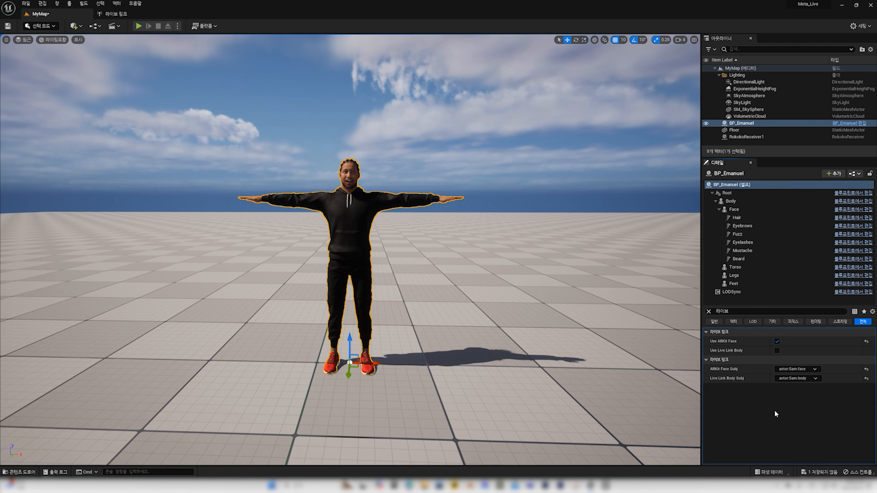
Step: Change BP_Emanuel's ARKit Face Subj to actor:MetaHuman:face
right_click_drag(484, 276, 485, 278)
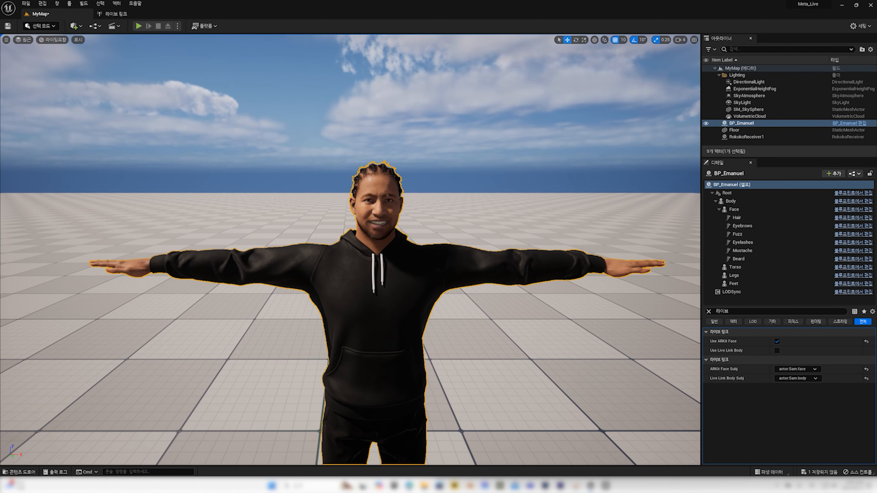
key("f")
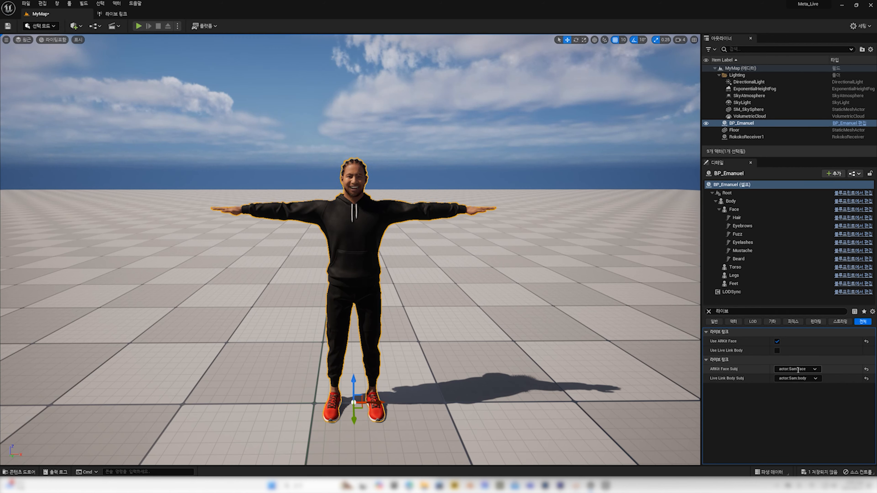
left_click(793, 369)
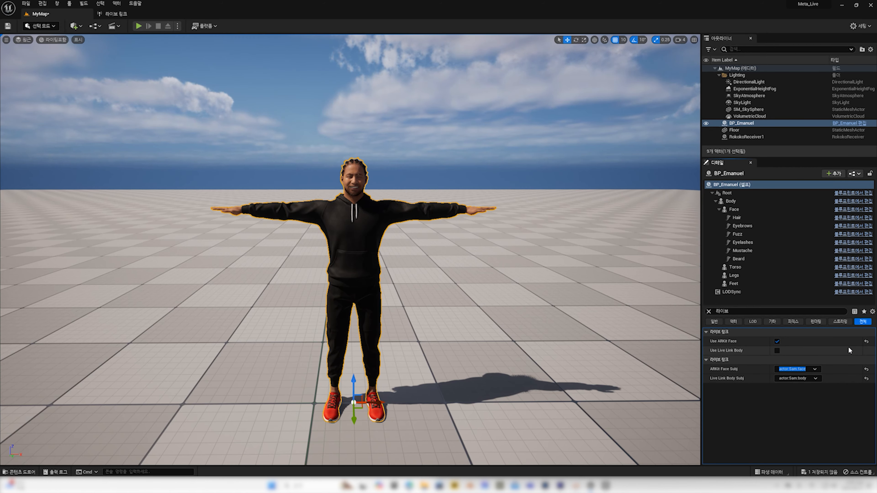
key("ctrl+Right")
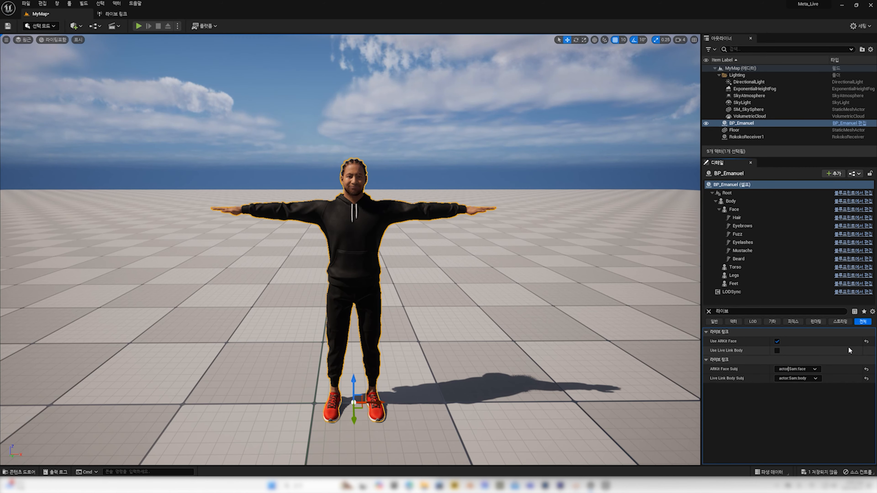
key("BackSpace")
key("BackSpace")
key("BackSpace")
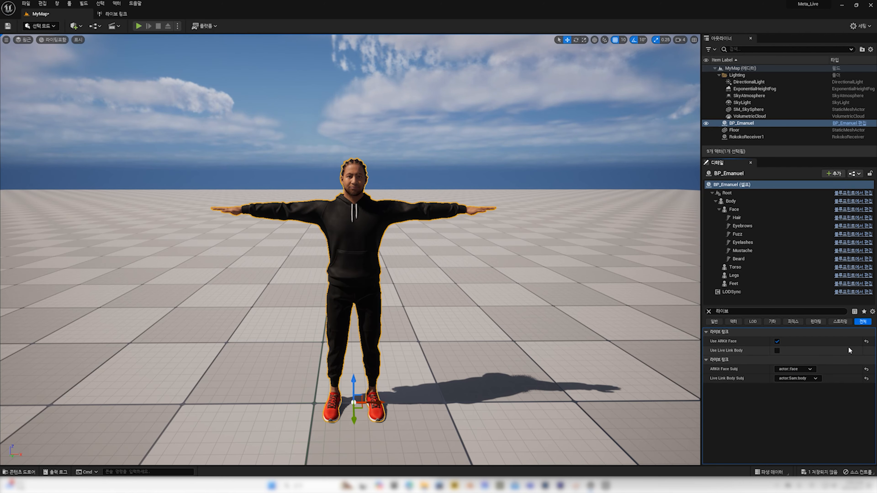
type("MetaHu")
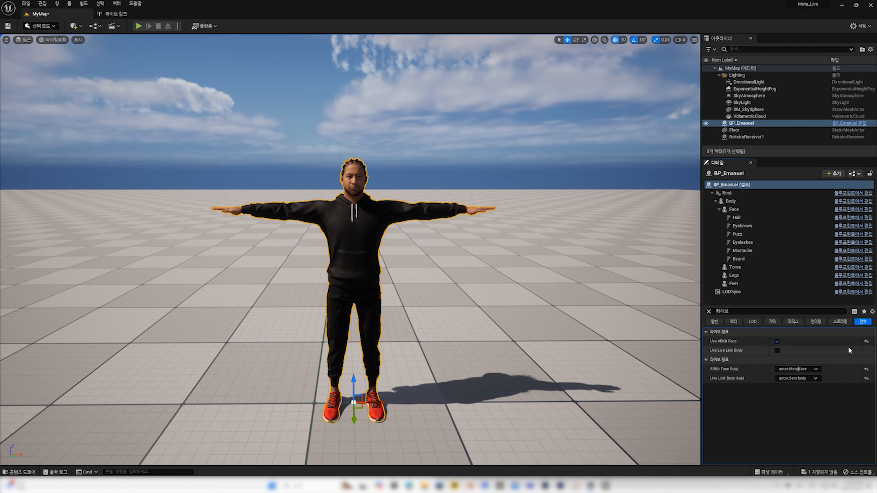
type("man:")
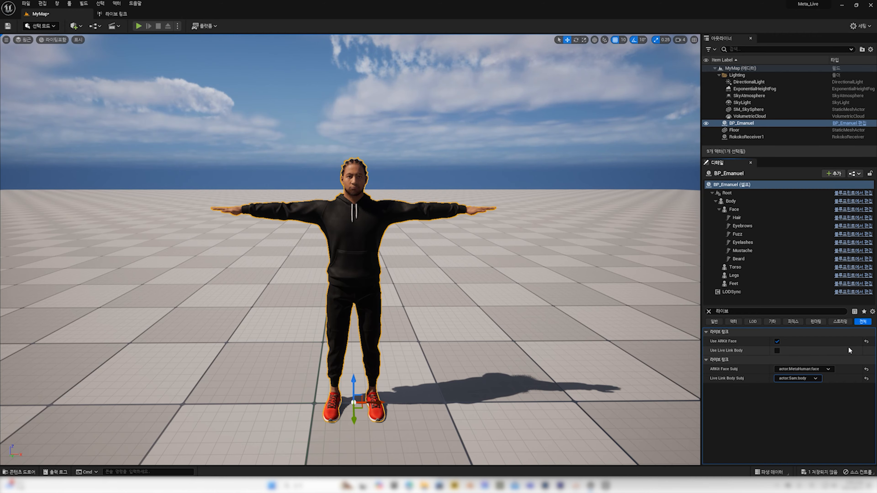
Step: Change BP_Emanuel's Live Link Body Subj to actor:MetaHuman:body
left_click(800, 379)
key("Home")
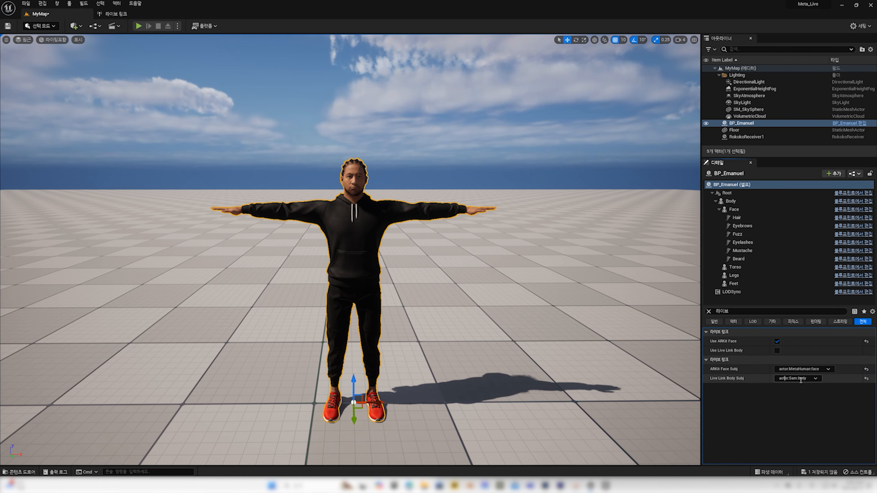
type("M")
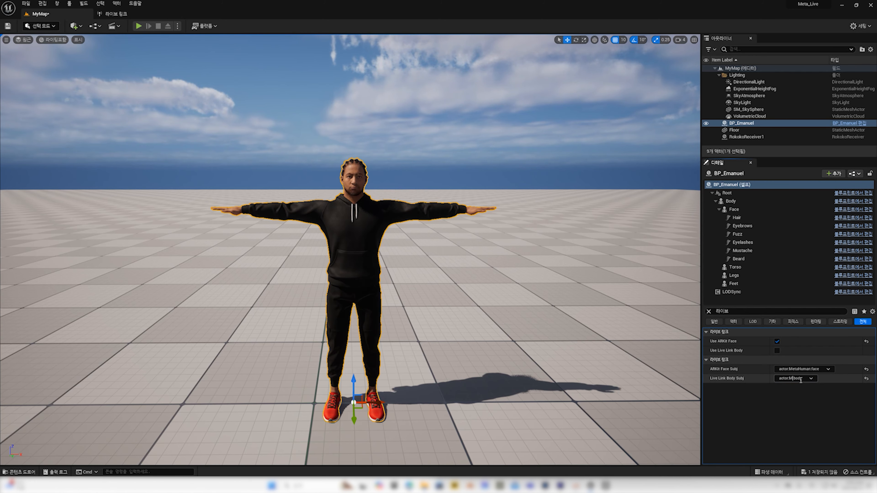
type("etaHuman:")
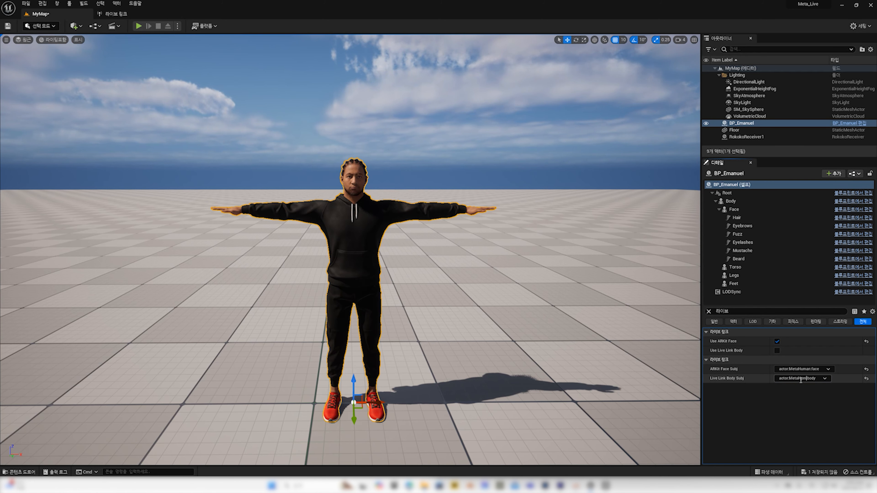
key("Return")
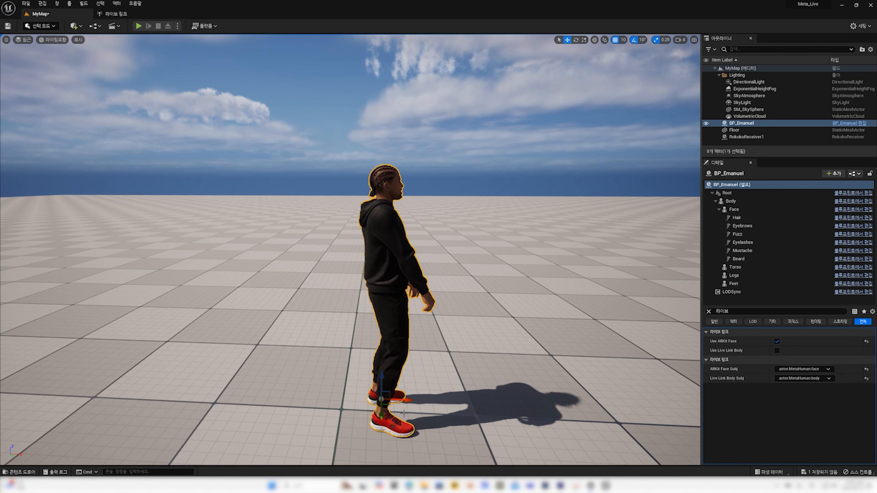
Step: Rotate BP_Emanuel to face the camera and check its streamed body and face motion
key("e")
left_click_drag(398, 407, 425, 429)
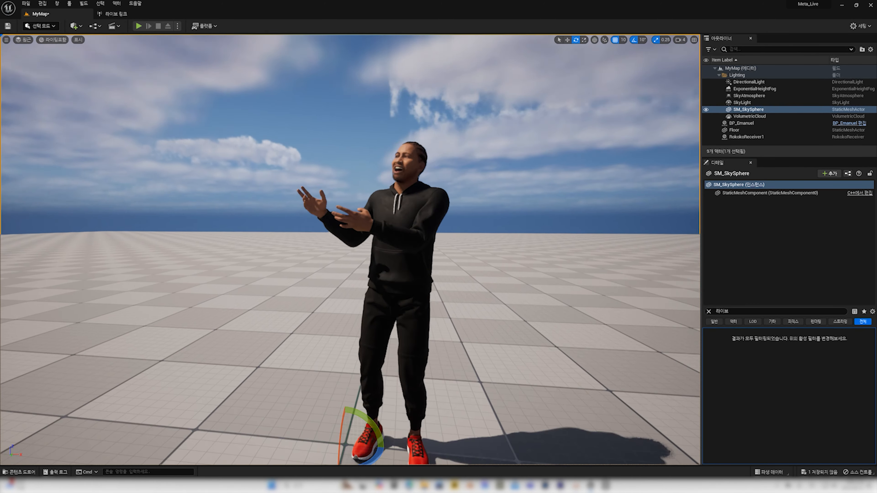
key("e")
mouse_move(380, 242)
right_mouse_down()
mouse_move(381, 269)
mouse_move(382, 238)
right_mouse_up()
key("q")
key("w")
key("s")
right_click_drag(370, 176, 370, 190)
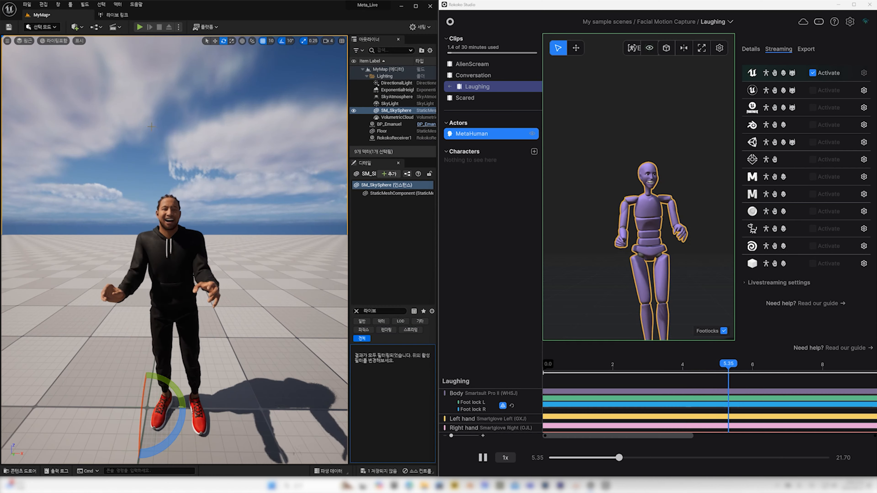